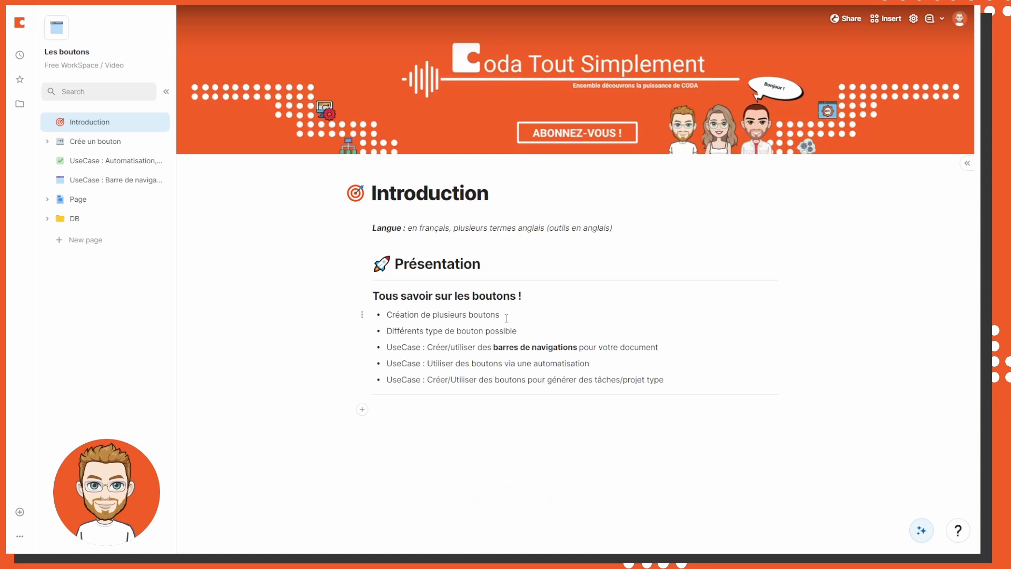
- Insert a new button on the empty line below the bullet list of the Introduction page
type("/bu")
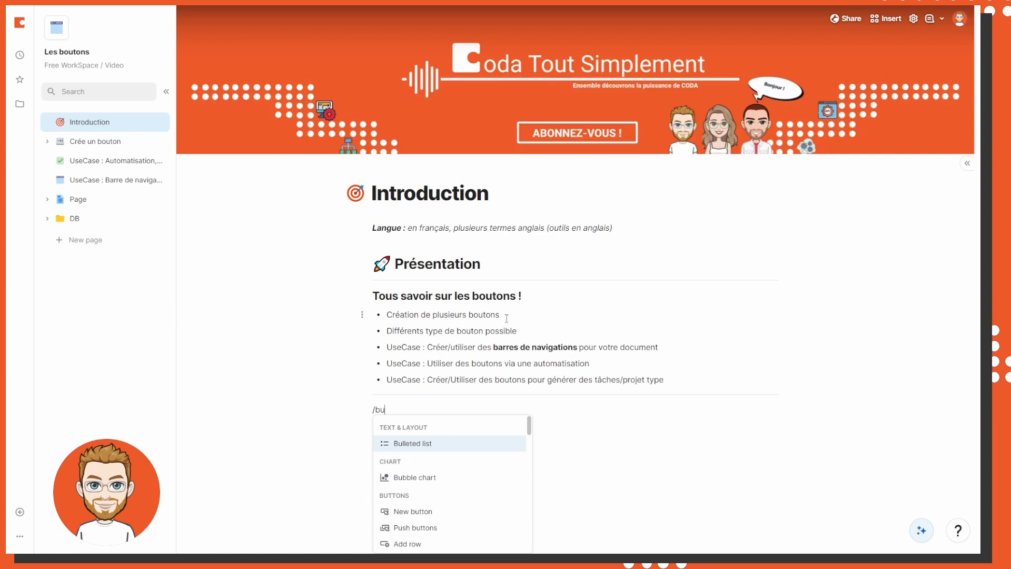
type("t")
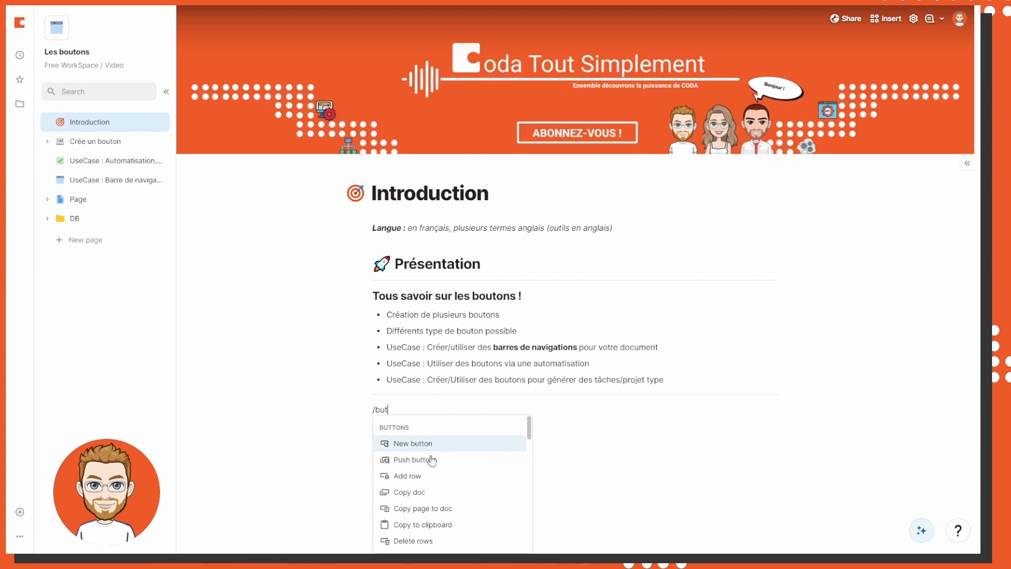
scroll(429, 459, "down", 2)
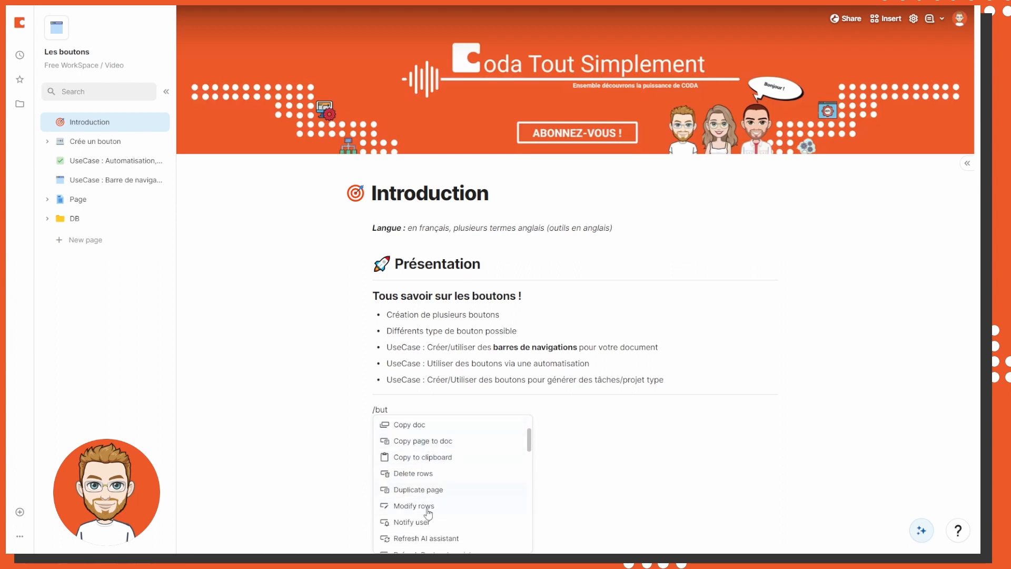
scroll(448, 513, "down", 2)
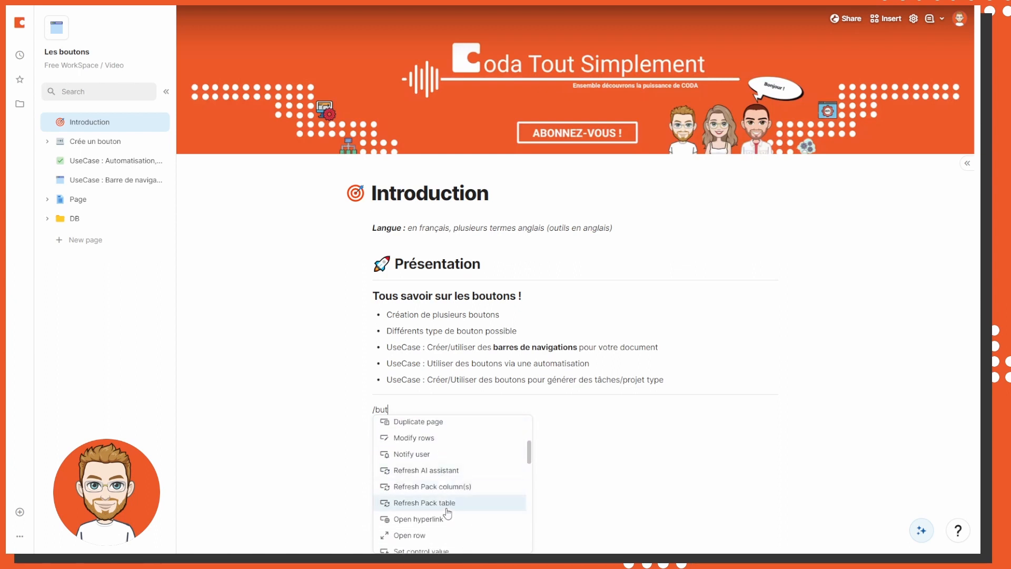
scroll(440, 482, "down", 1)
scroll(442, 503, "up", 3)
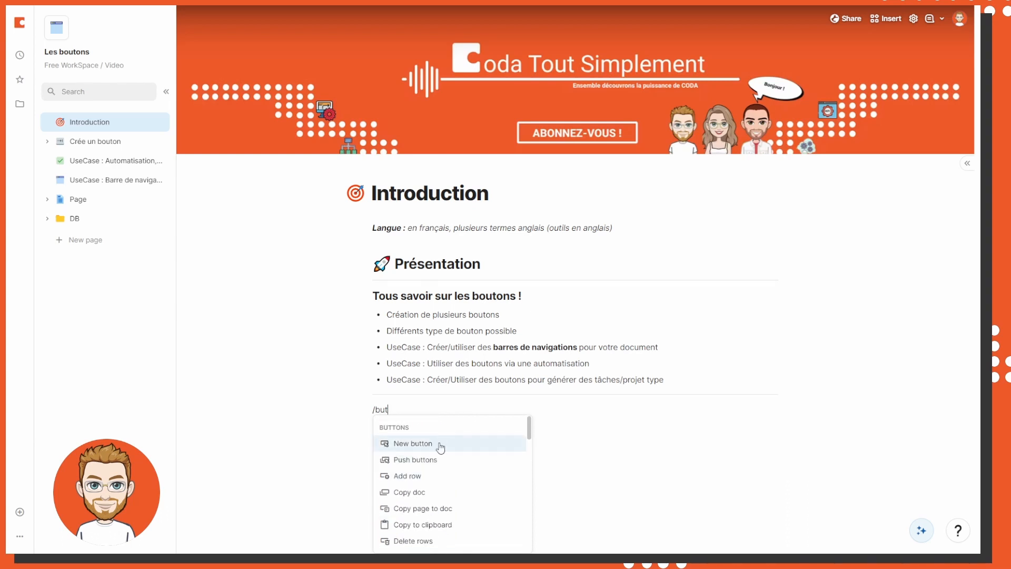
left_click(441, 446)
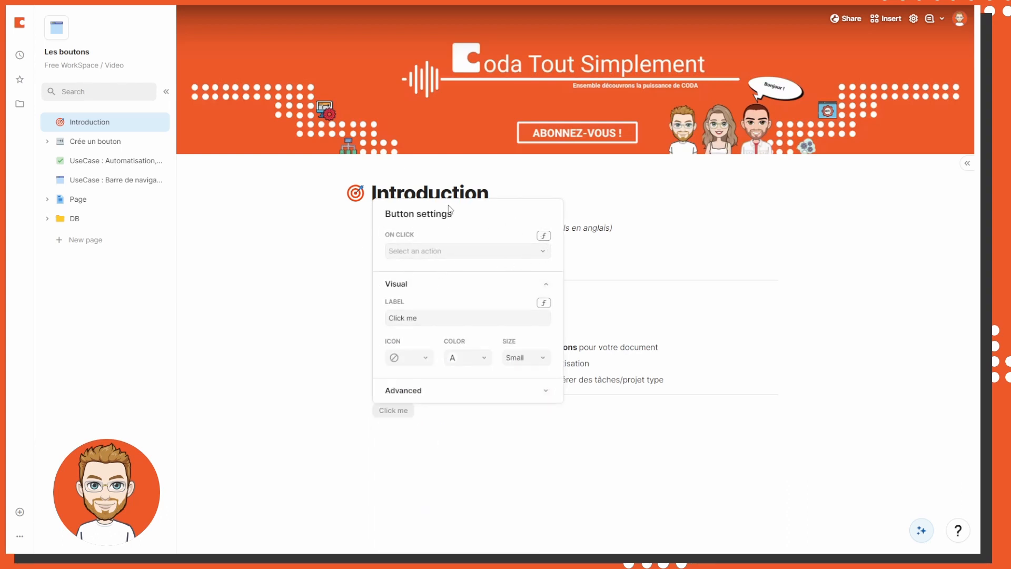
- Examine the actions the button can run on click, including those offered by the Packs
left_click(529, 252)
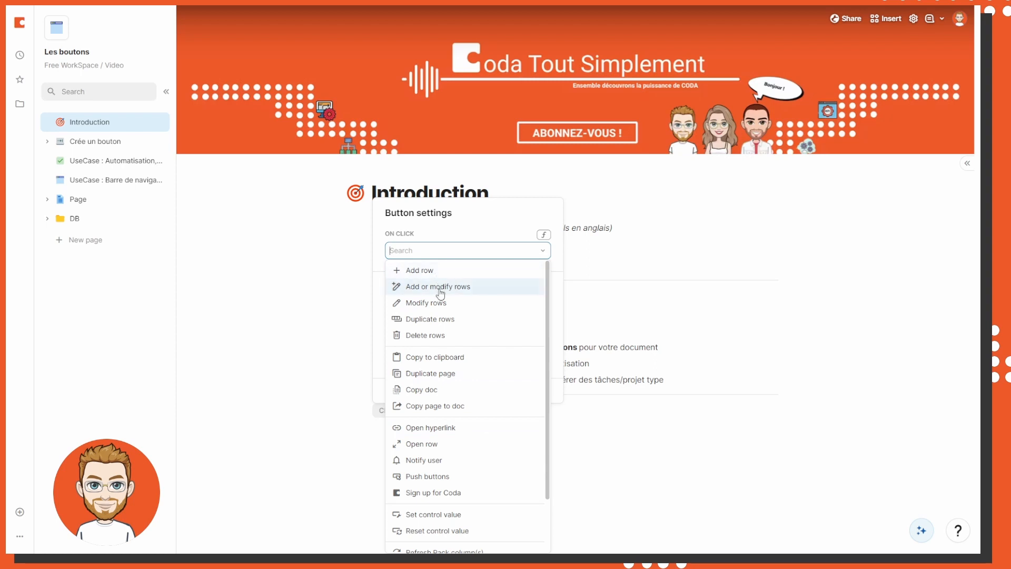
scroll(455, 341, "down", 2)
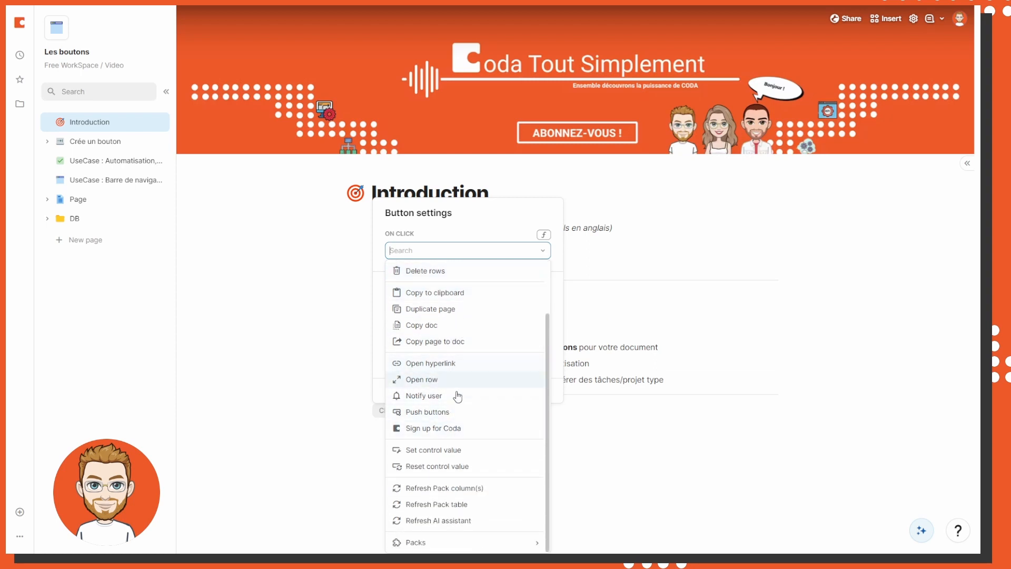
mouse_move(445, 547)
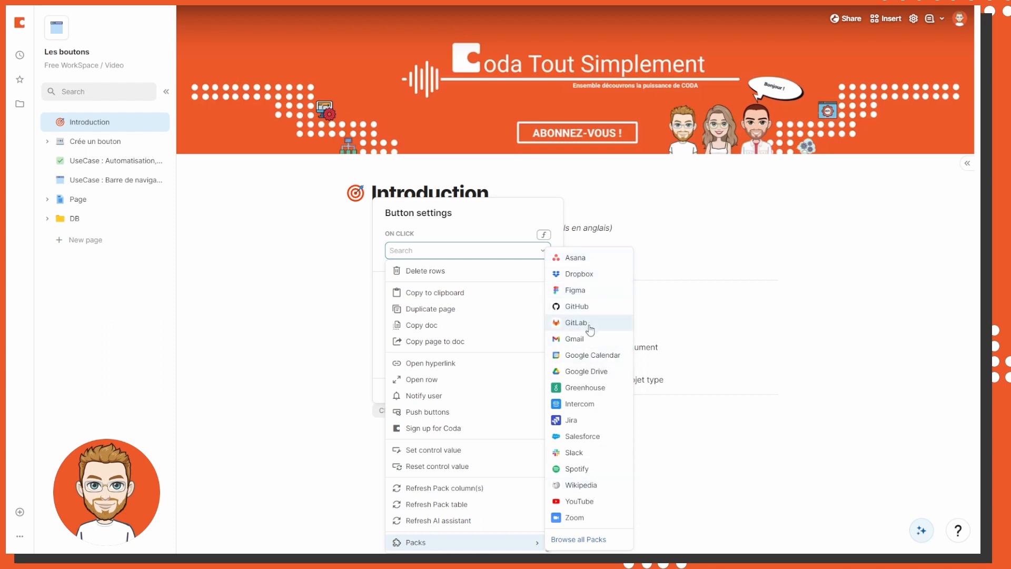
left_click(485, 237)
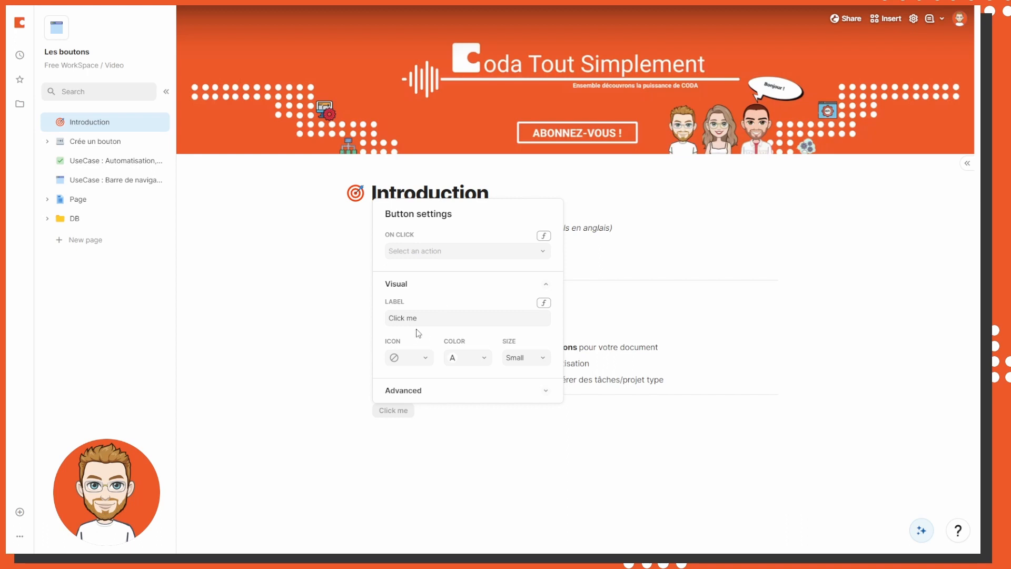
- Give the button a globe icon, an orange color and the Medium size
left_click(390, 316)
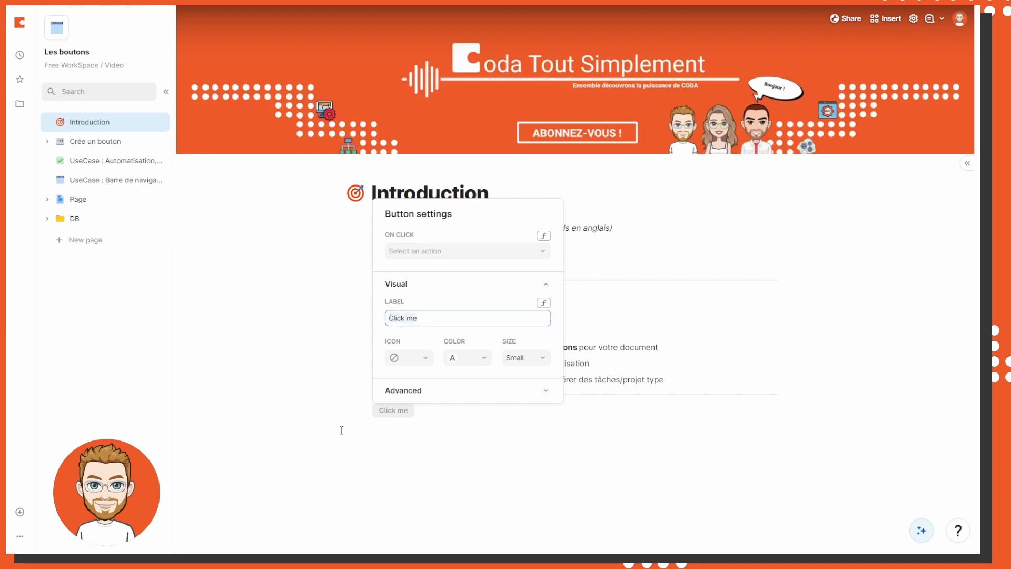
left_click(414, 358)
left_click(438, 421)
left_click(460, 358)
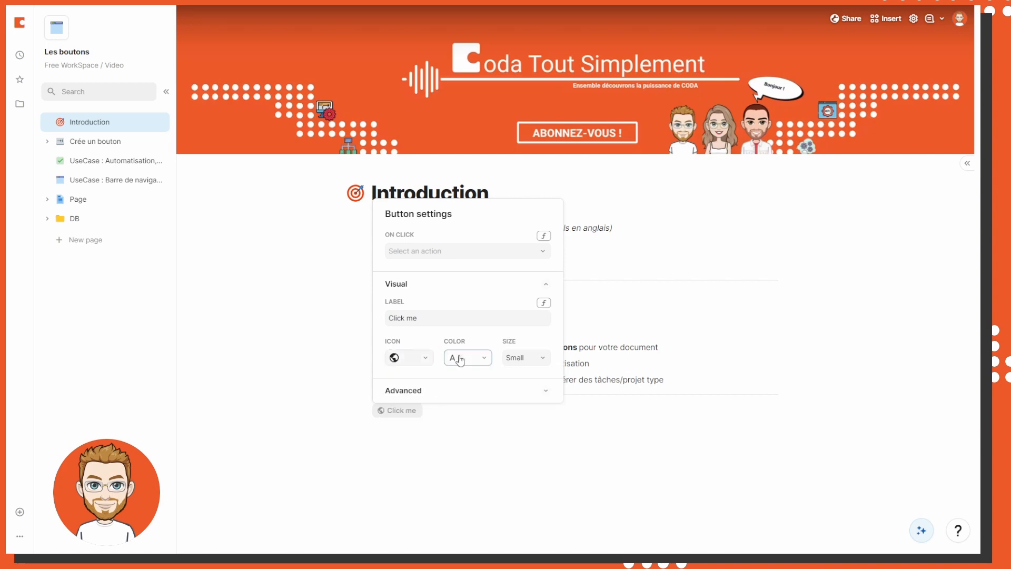
left_click(489, 382)
left_click(519, 358)
left_click(527, 410)
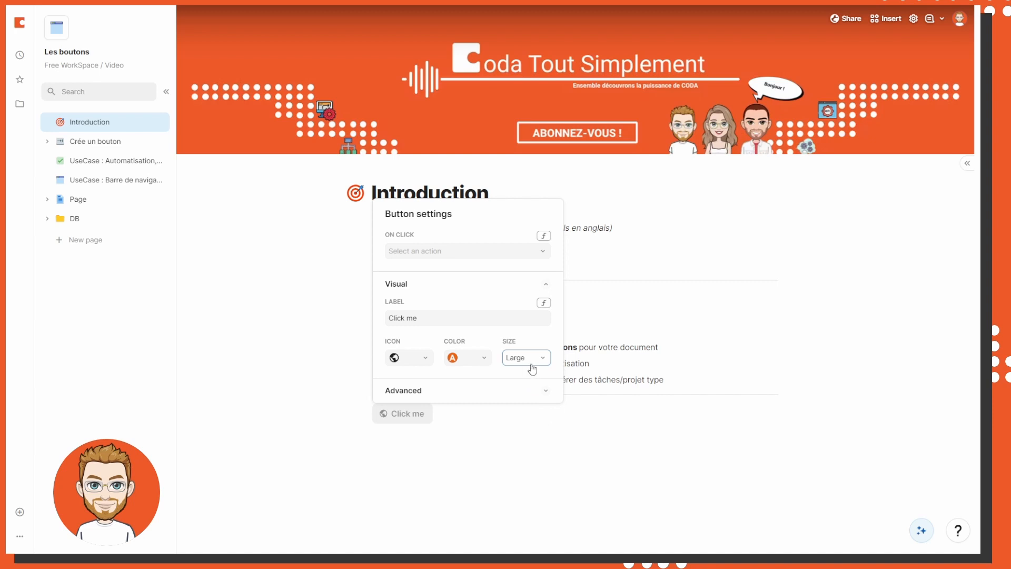
left_click(535, 361)
left_click(525, 399)
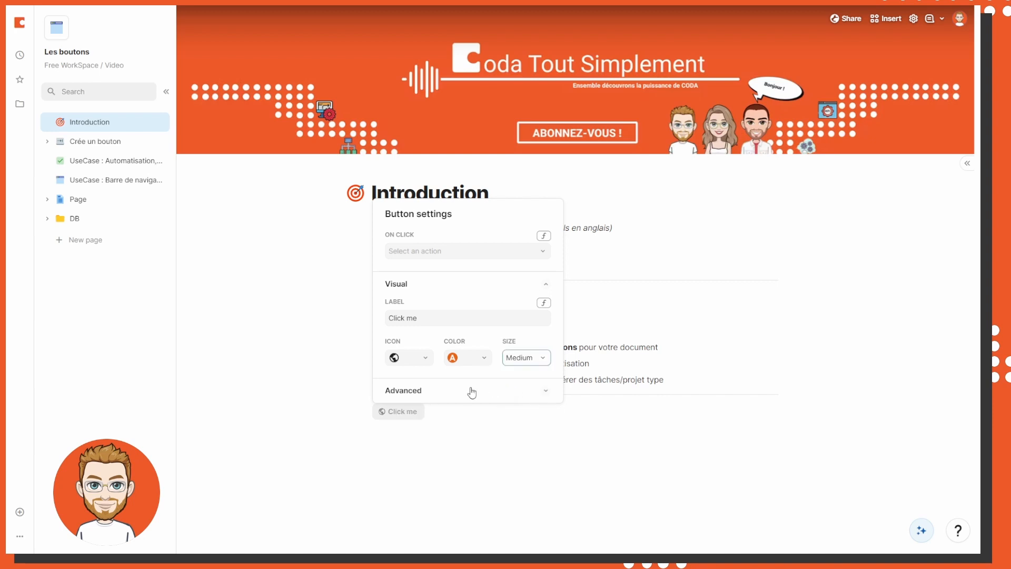
- Examine the button's advanced settings for its name and its disable condition, including the available formulas
left_click(416, 392)
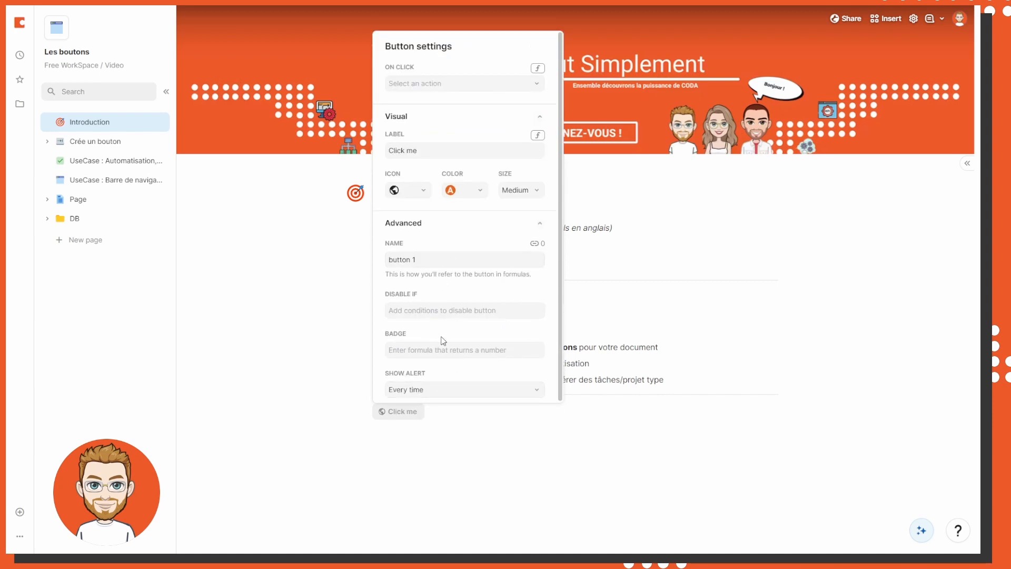
left_click(466, 255)
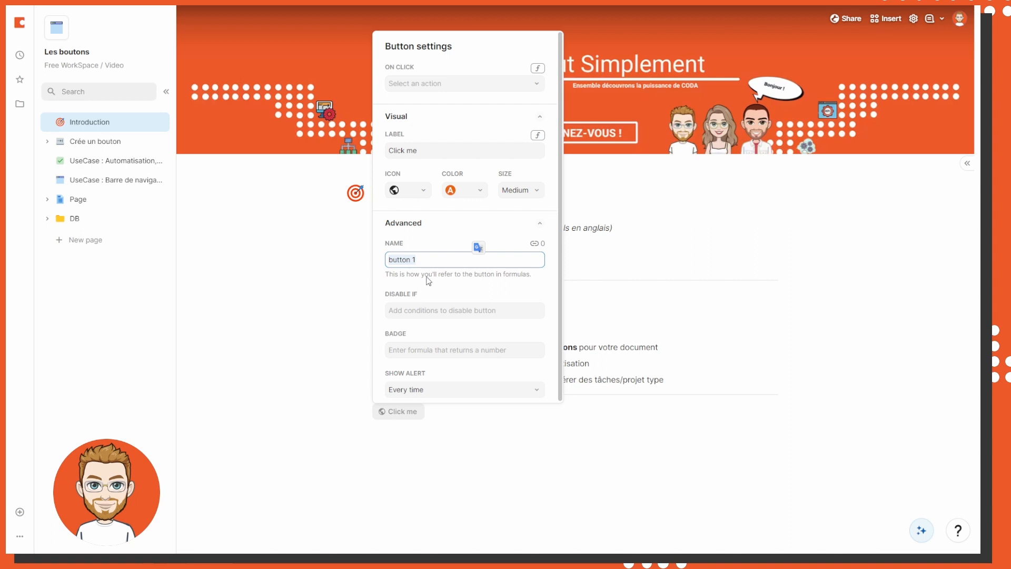
left_click(443, 310)
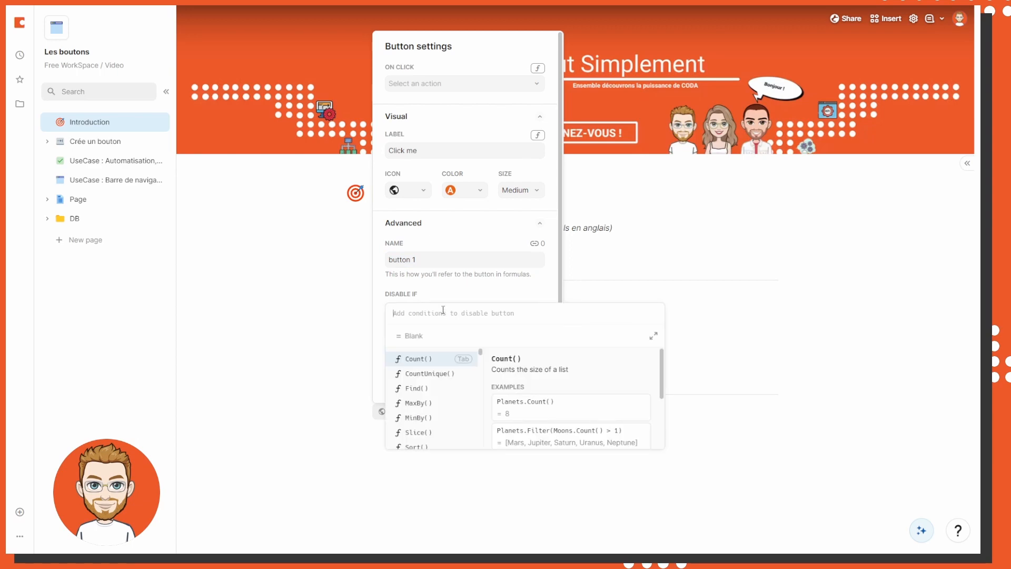
left_click(441, 301)
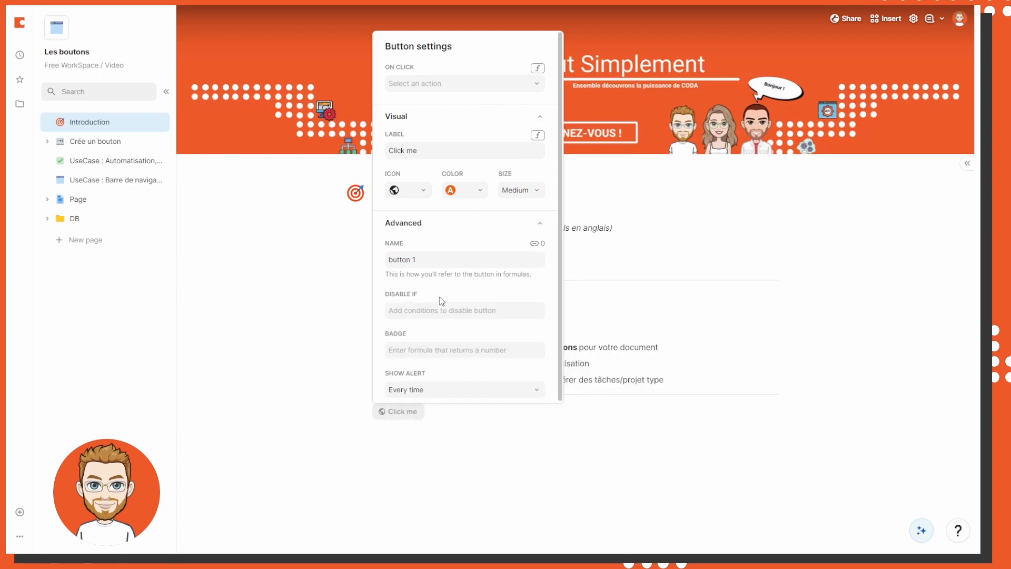
left_click(447, 311)
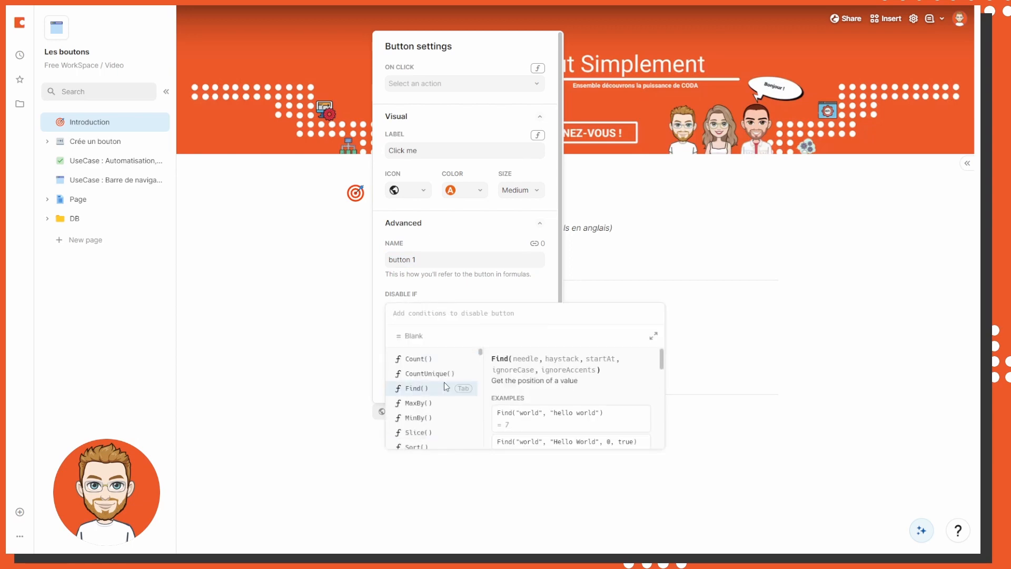
scroll(444, 381, "down", 5)
left_click(516, 288)
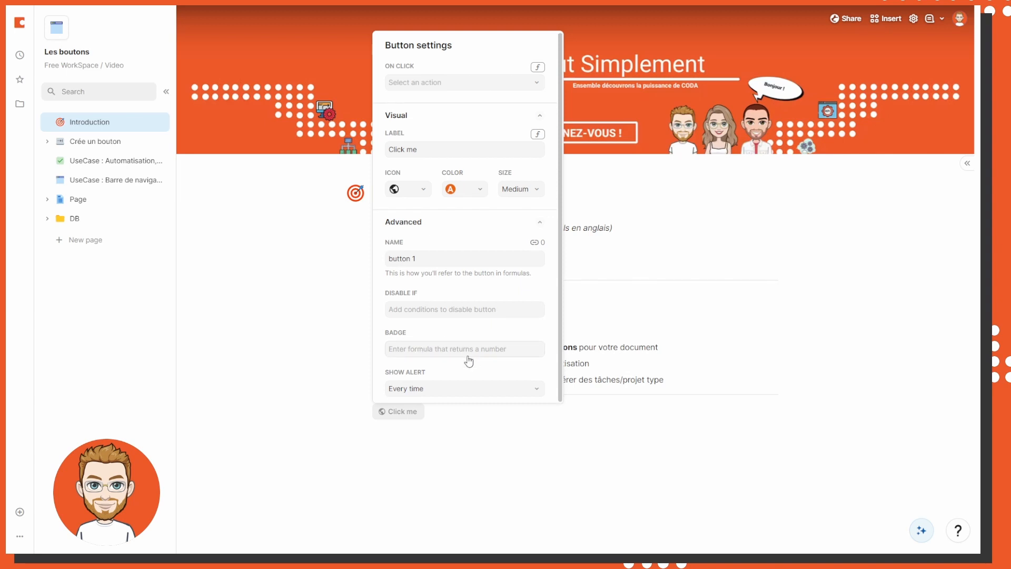
- Set the button's badge to 0
left_click(447, 352)
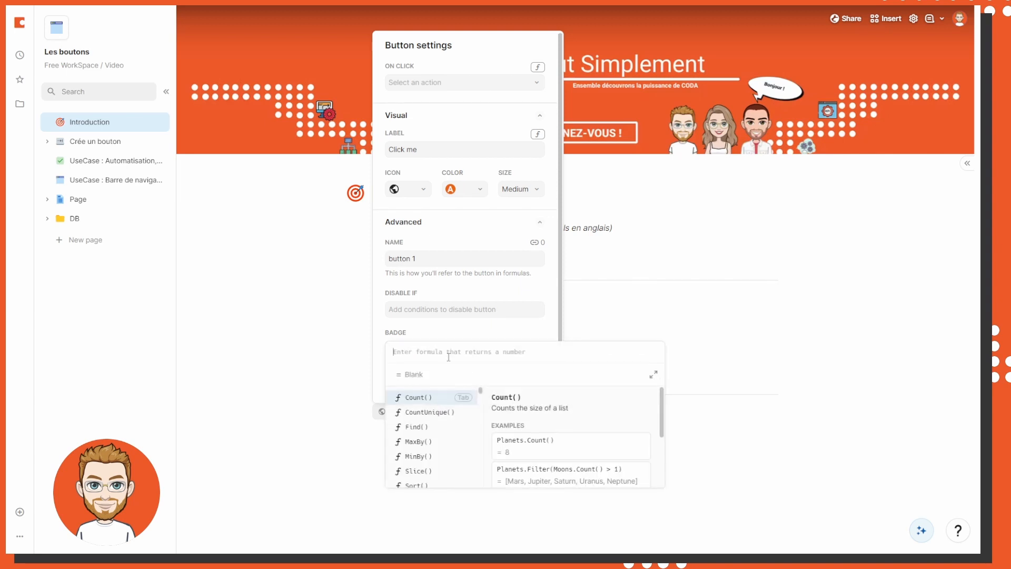
type("@")
left_click(485, 332)
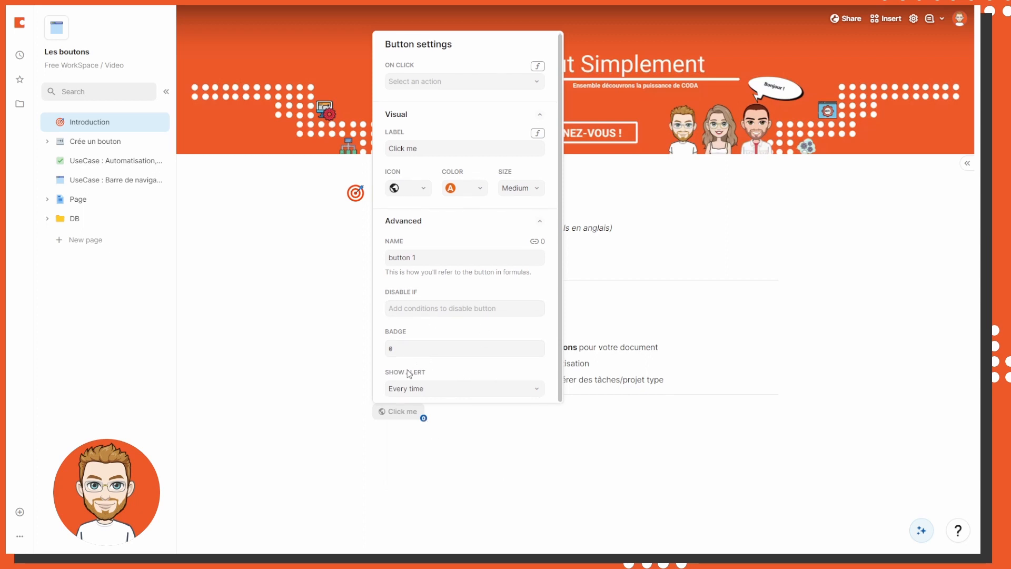
- Set the button to show alerts only for errors and close its settings
left_click(448, 386)
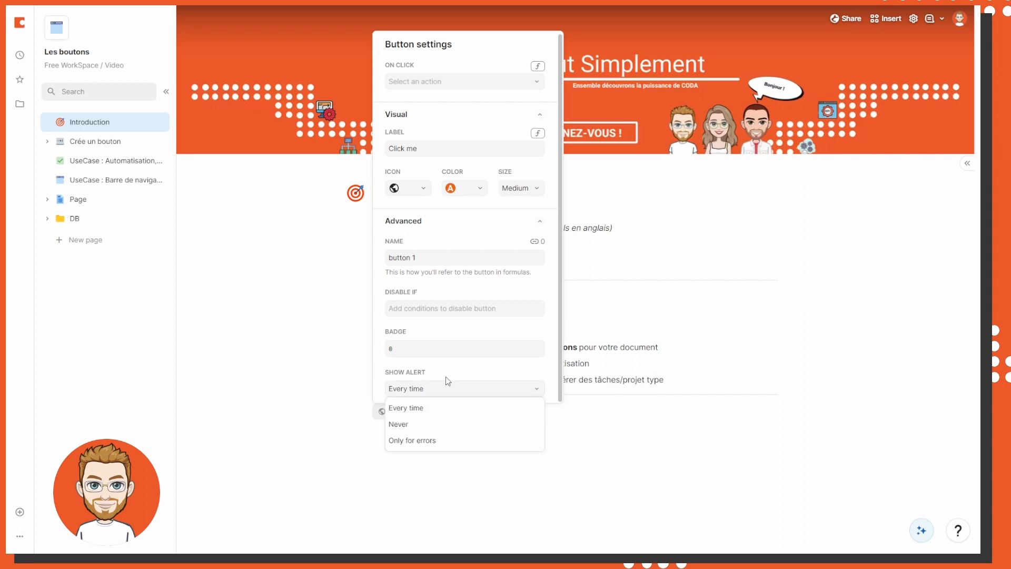
left_click(445, 365)
left_click(472, 392)
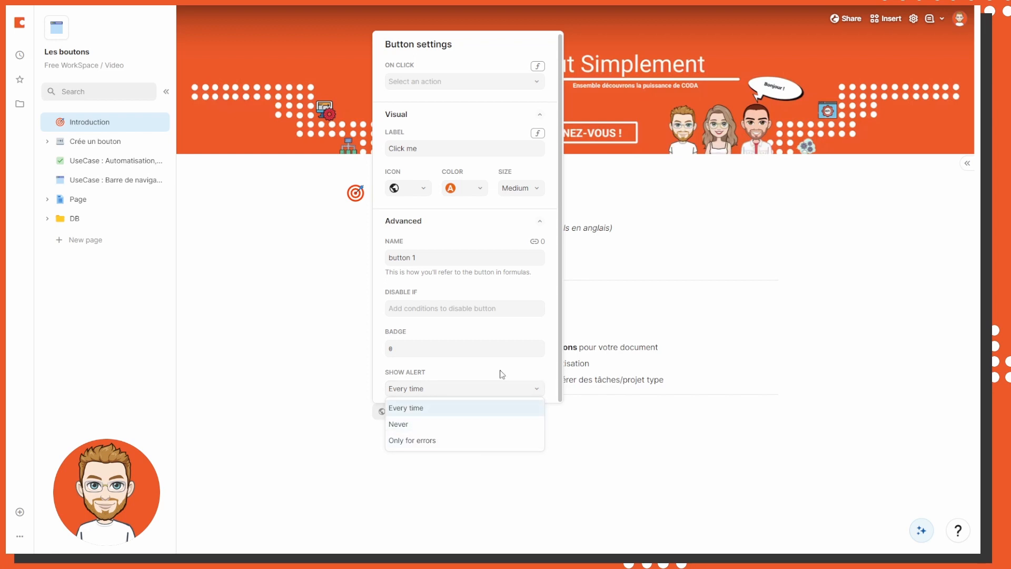
left_click(477, 441)
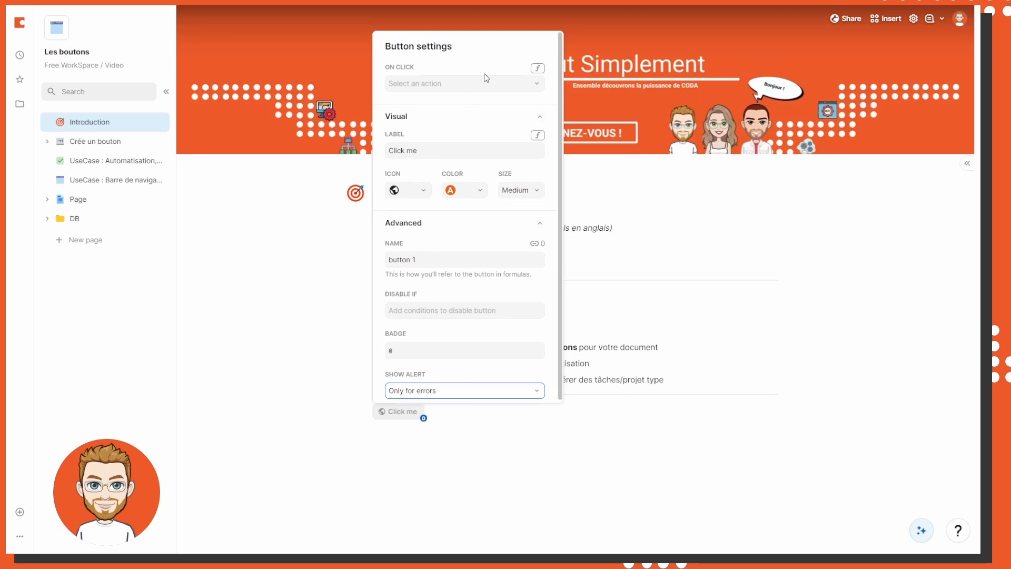
left_click(455, 424)
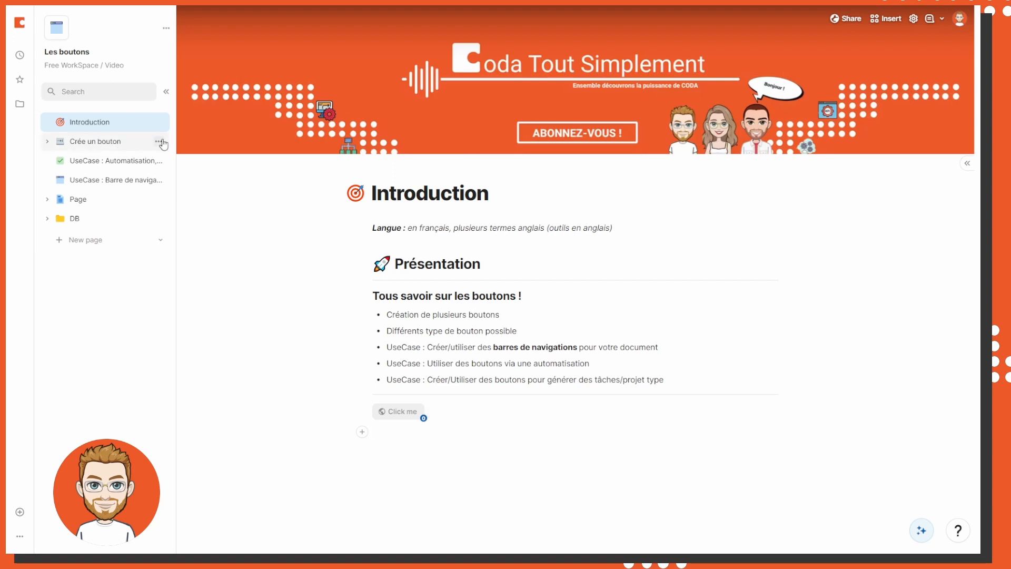
- Copy the link to the "Crée un bouton" page and make the Click me button open it as a hyperlink
left_click(160, 143)
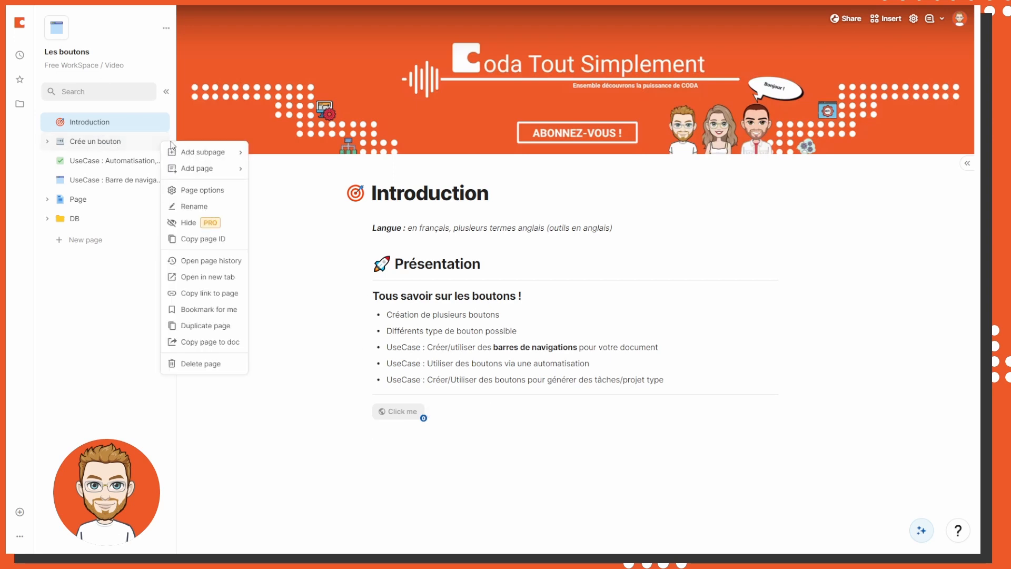
left_click(224, 301)
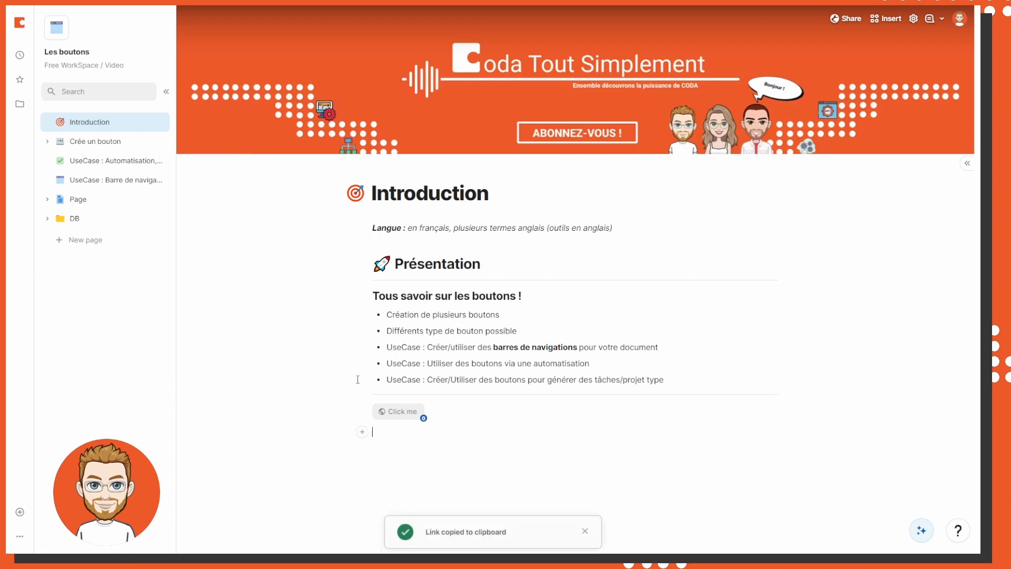
left_click(398, 419)
left_click(425, 252)
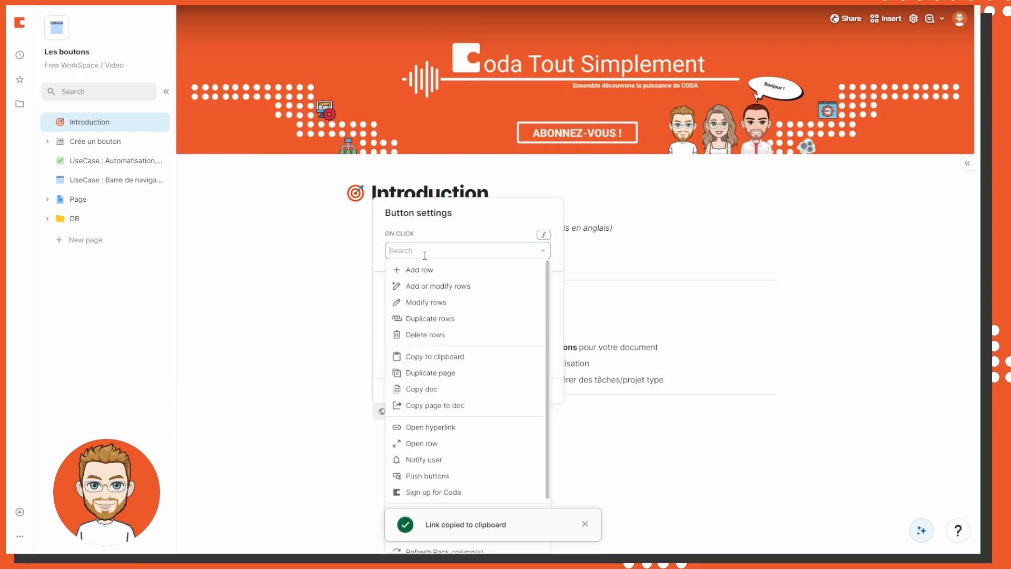
left_click(462, 432)
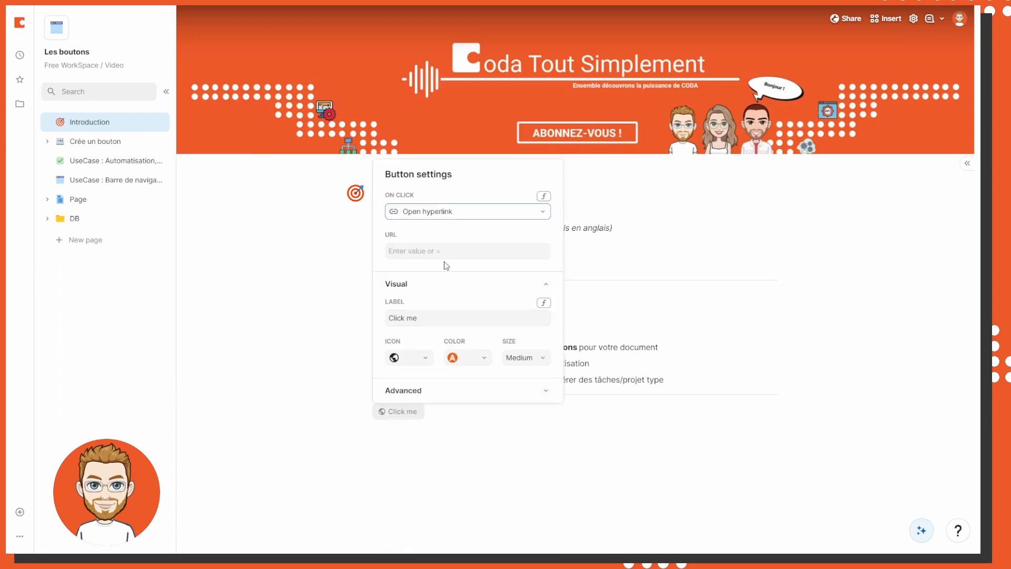
left_click(445, 255)
key("ctrl+v")
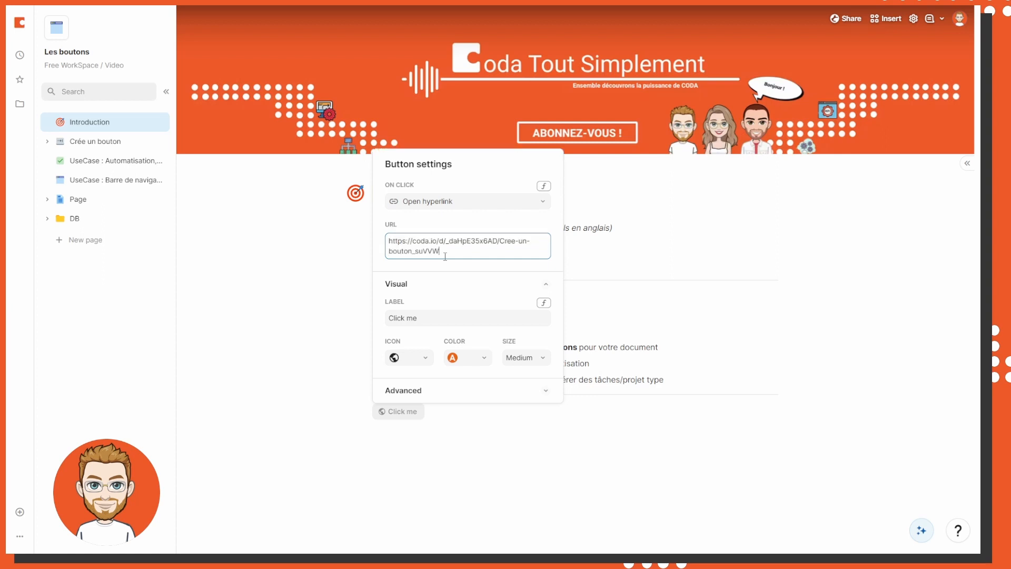
left_click(491, 288)
left_click(477, 434)
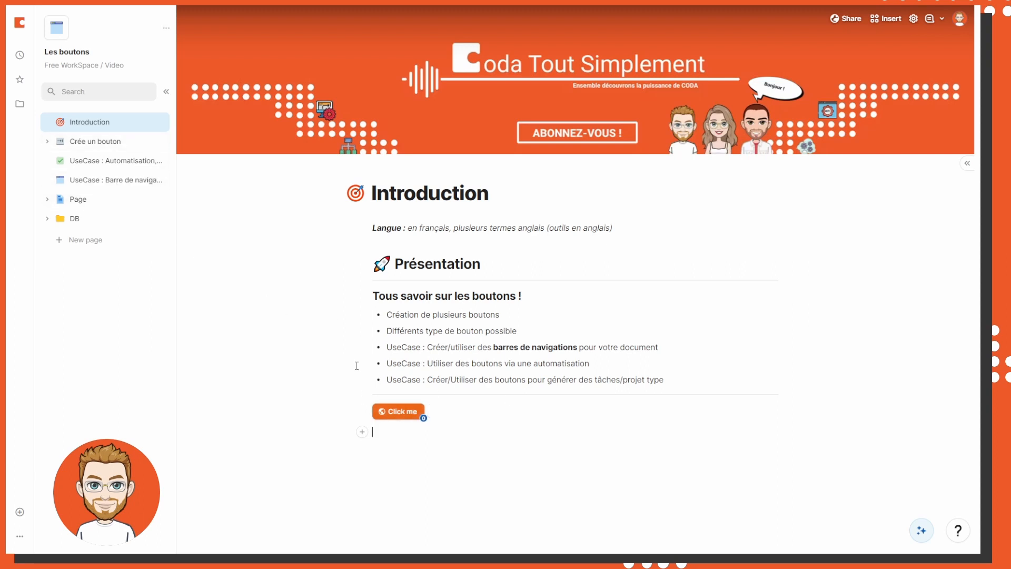
- Follow the Click me button to its linked page and open the on-click formula of the Action column in the "Générer un bouton" table
left_click(416, 411)
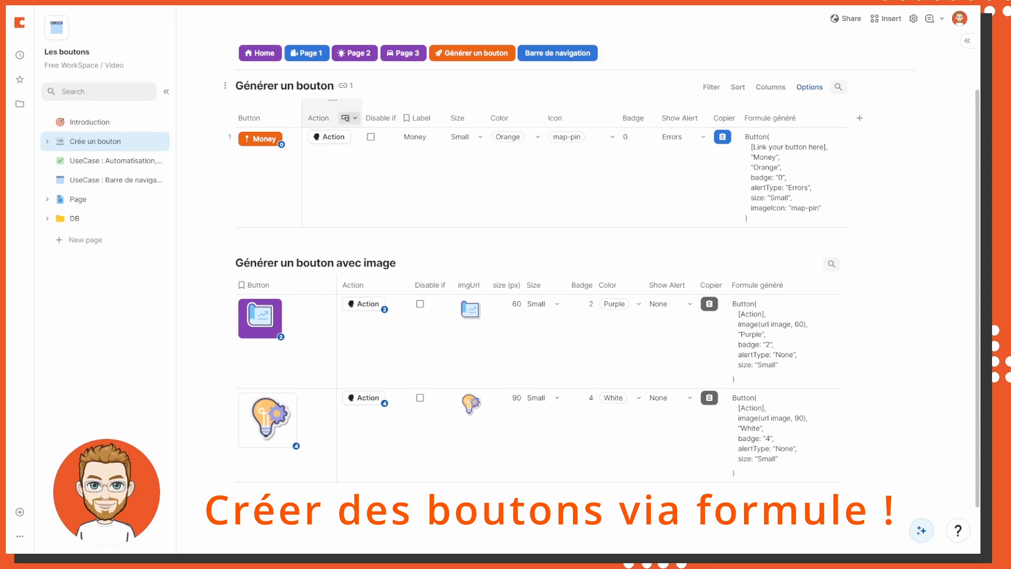
left_click(349, 117)
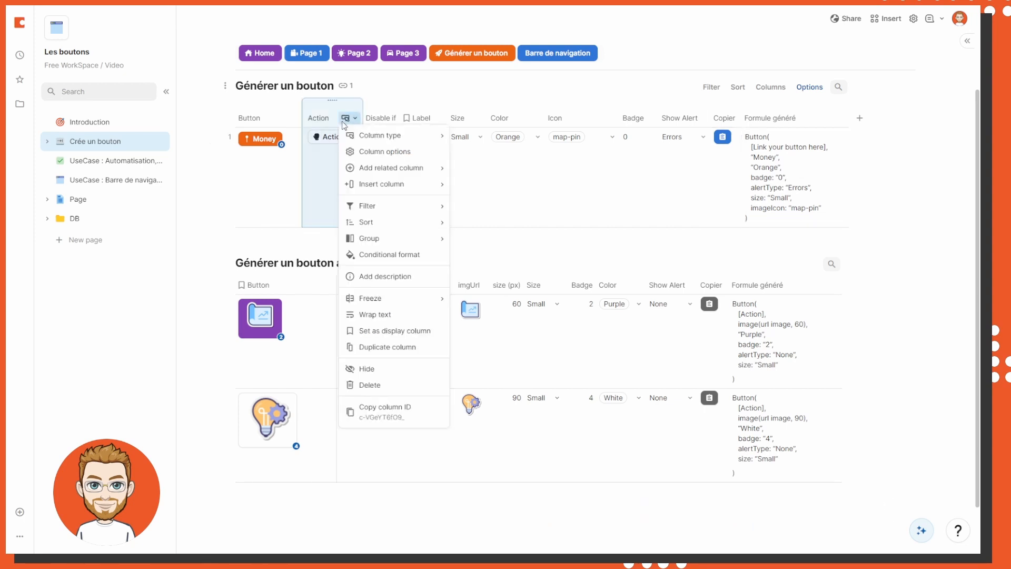
left_click(368, 149)
left_click(375, 224)
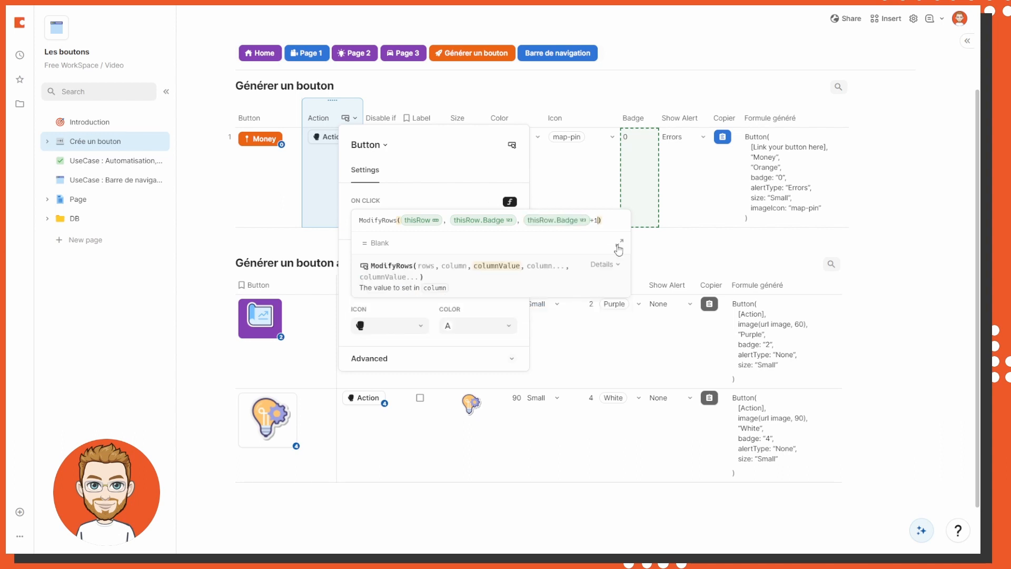
- Close the Action column's on-click formula and inspect the custom formula that calculates the Disable if column
left_click(441, 198)
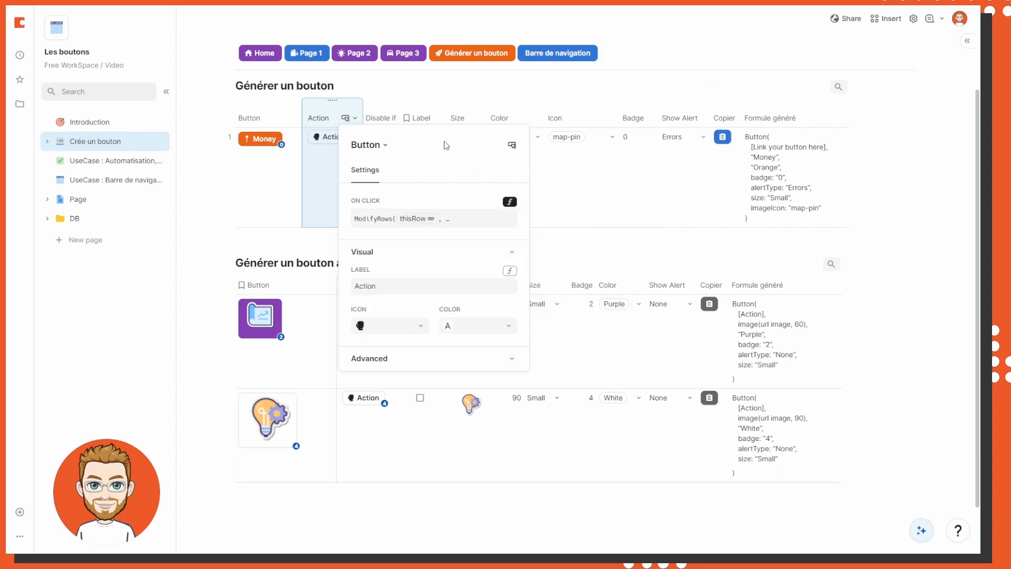
left_click(389, 117)
left_click(435, 167)
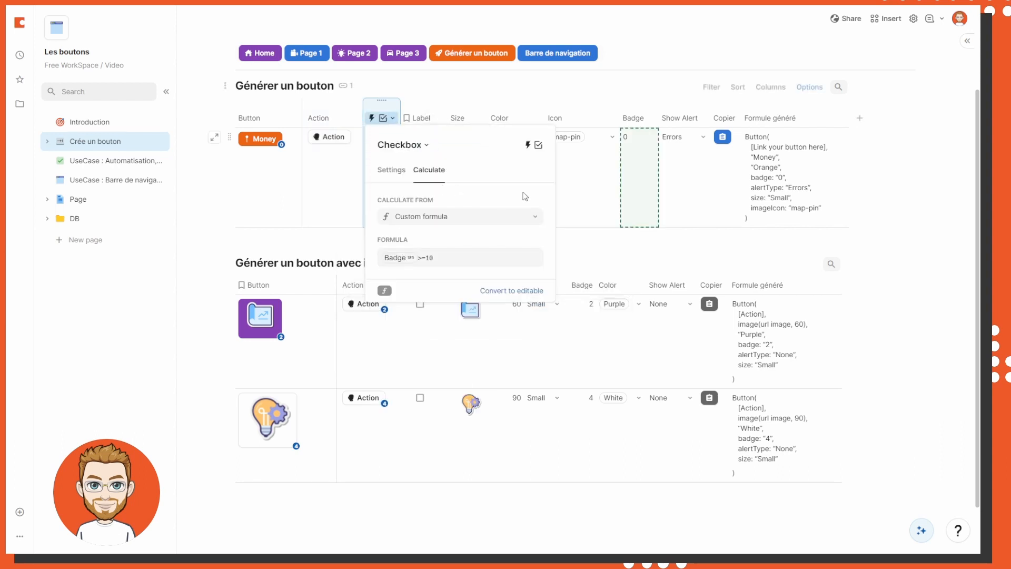
left_click(429, 257)
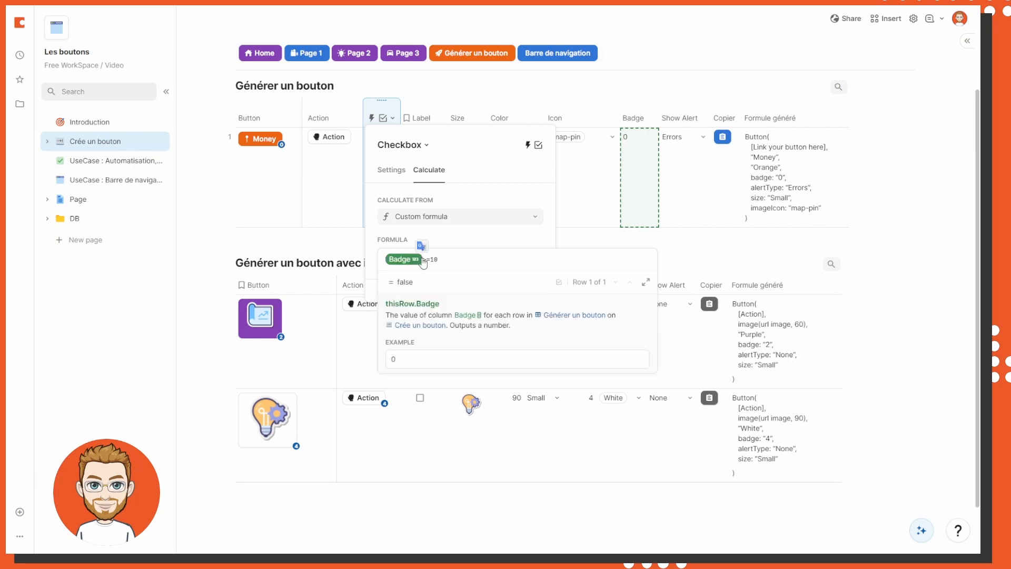
left_click_drag(463, 258, 388, 262)
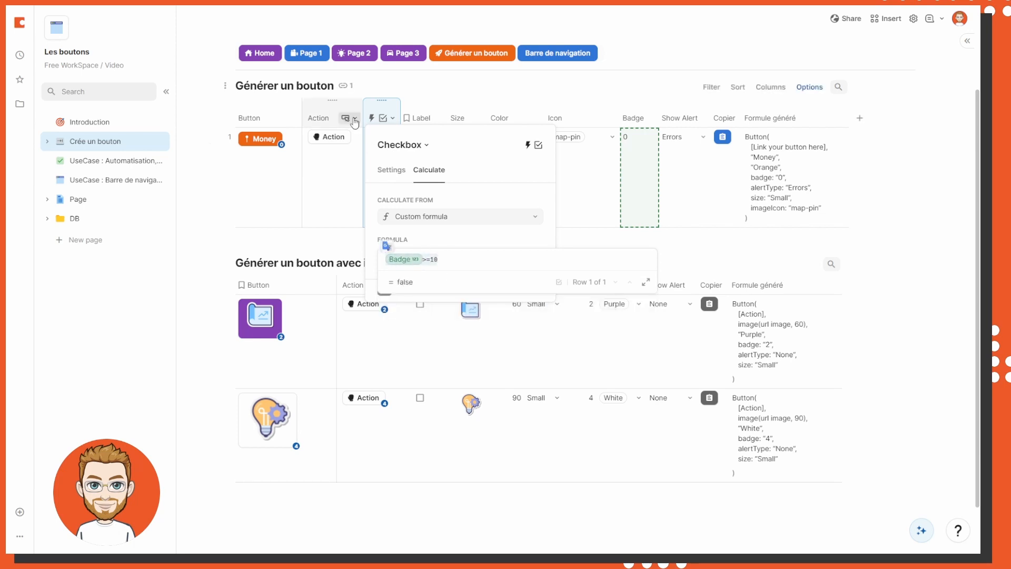
- Inspect the Disable if formula in the Action column's advanced button options, and close its settings
left_click(355, 119)
left_click(392, 153)
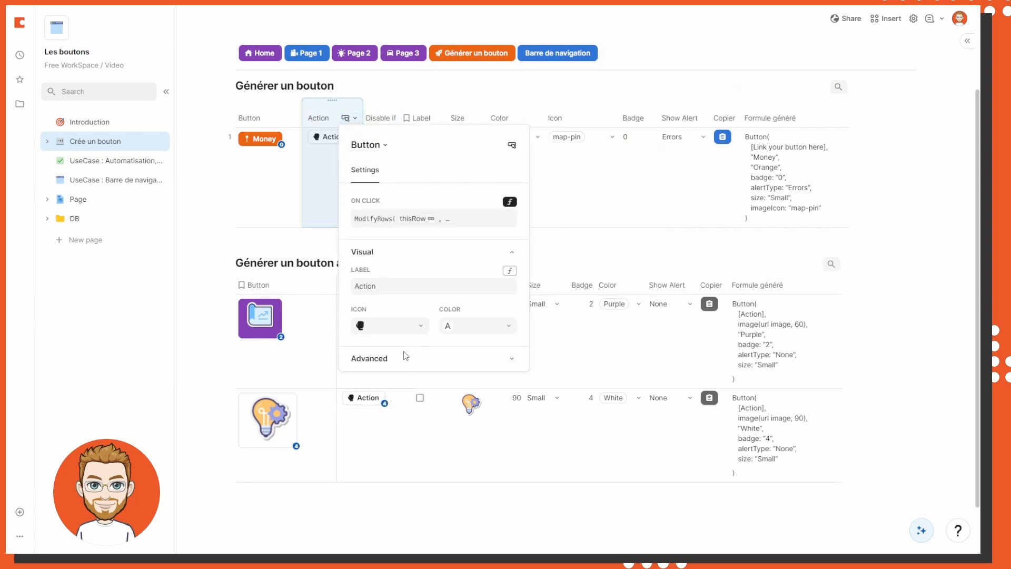
left_click(405, 357)
left_click(408, 395)
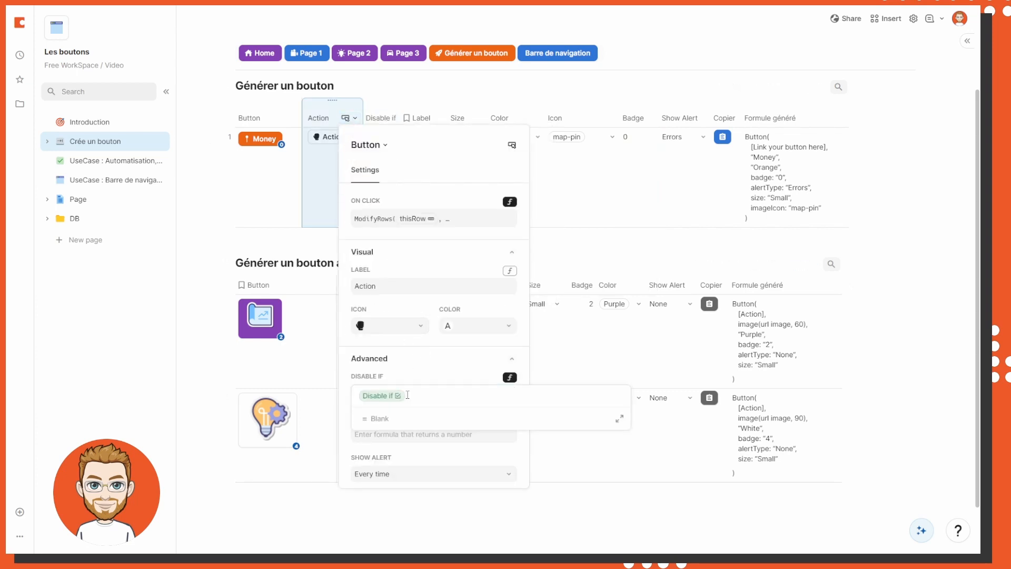
left_click(542, 223)
left_click(421, 174)
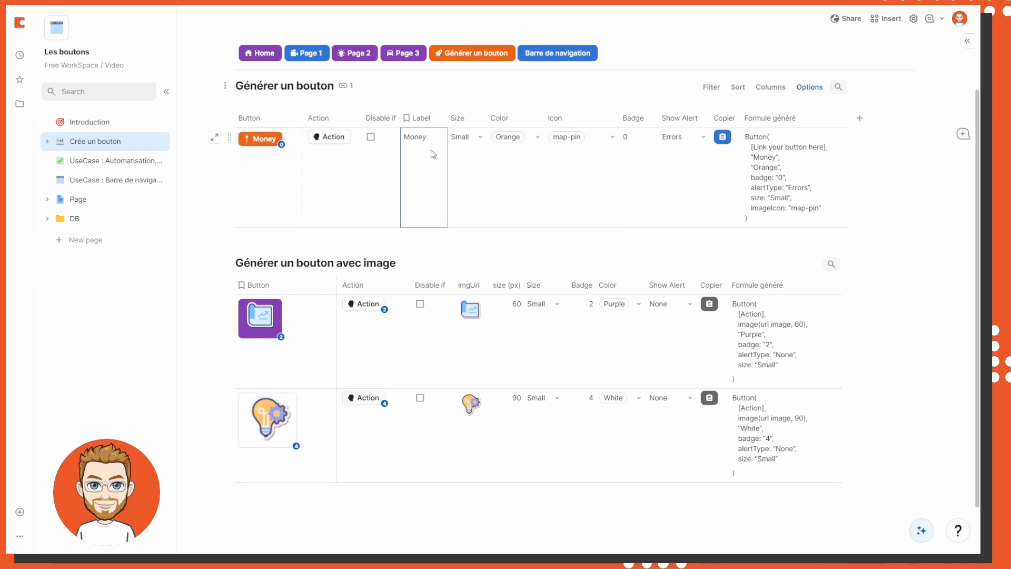
- Look through the size, color and icon choices available for the Money button
left_click(468, 153)
left_click(476, 137)
left_click(537, 133)
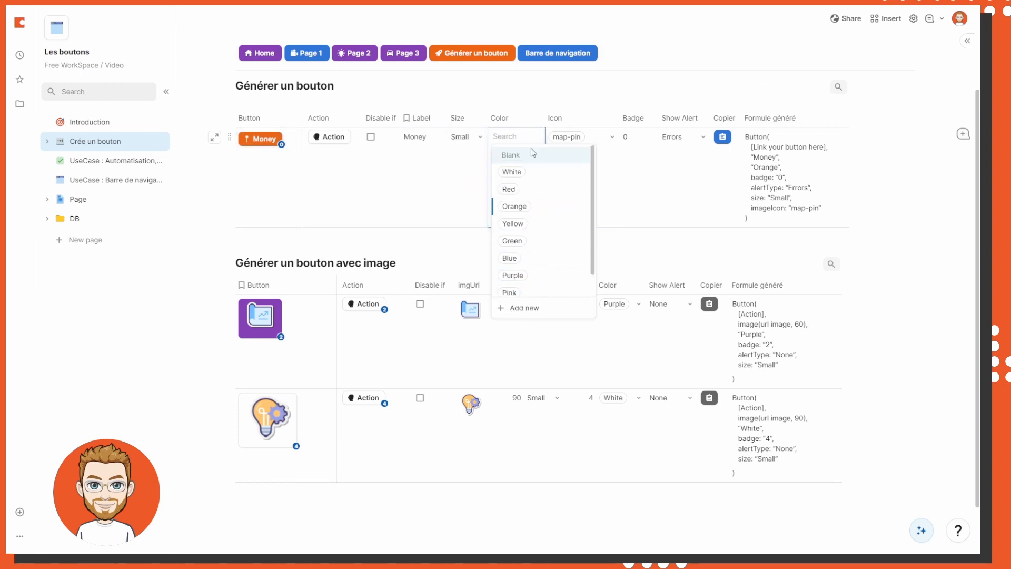
scroll(535, 263, "down", 1)
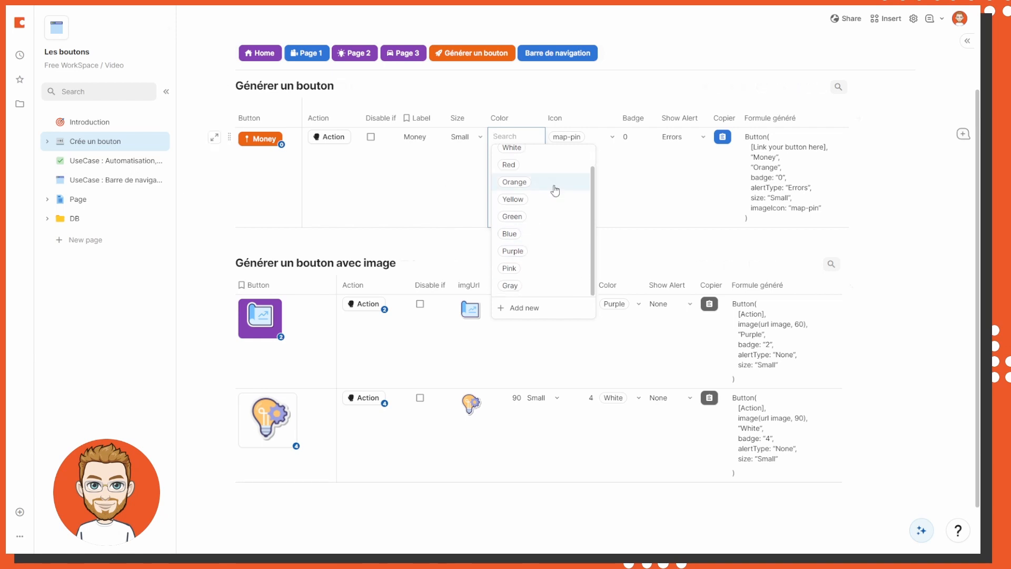
left_click(619, 166)
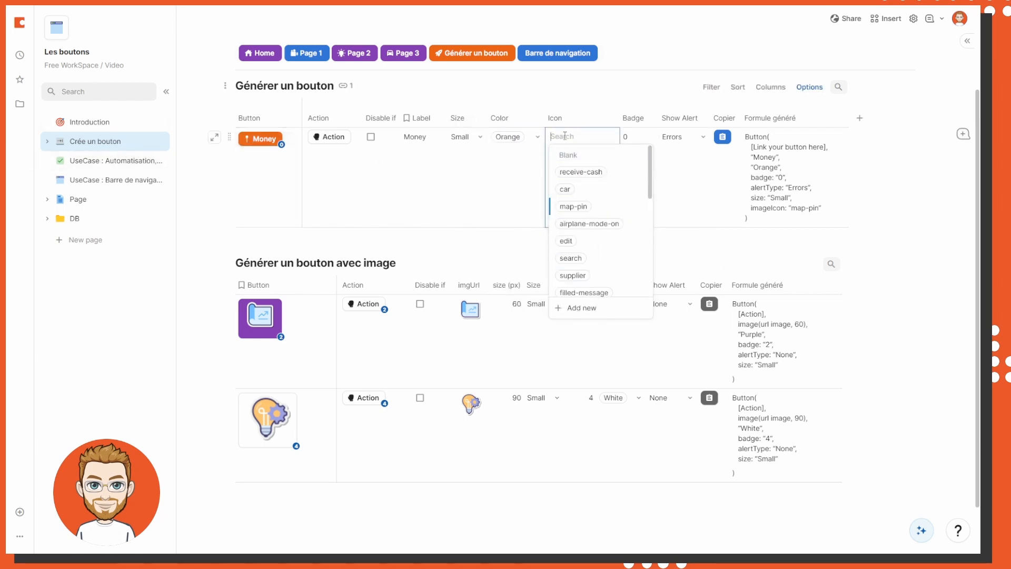
key("Escape")
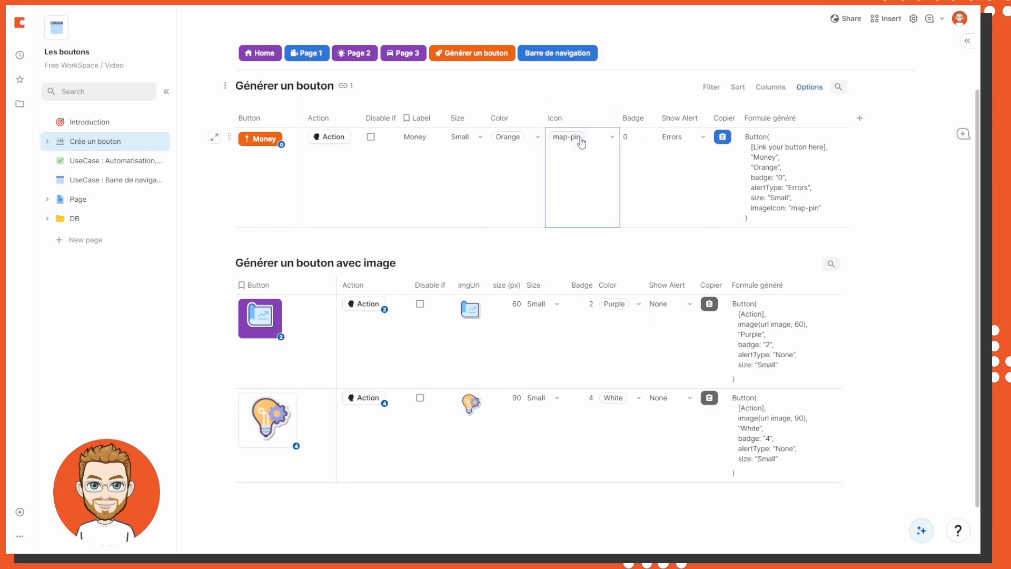
- Set the Money button's icon to delete, and switch it to expand
left_click(590, 150)
scroll(571, 238, "down", 6)
scroll(584, 250, "up", 3)
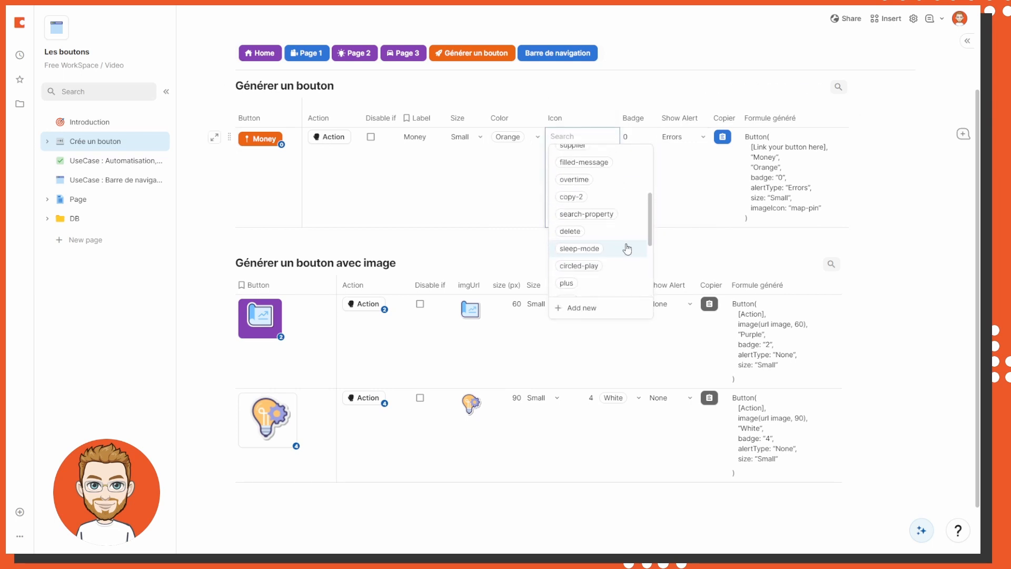
left_click(612, 237)
left_click(594, 172)
scroll(569, 233, "down", 4)
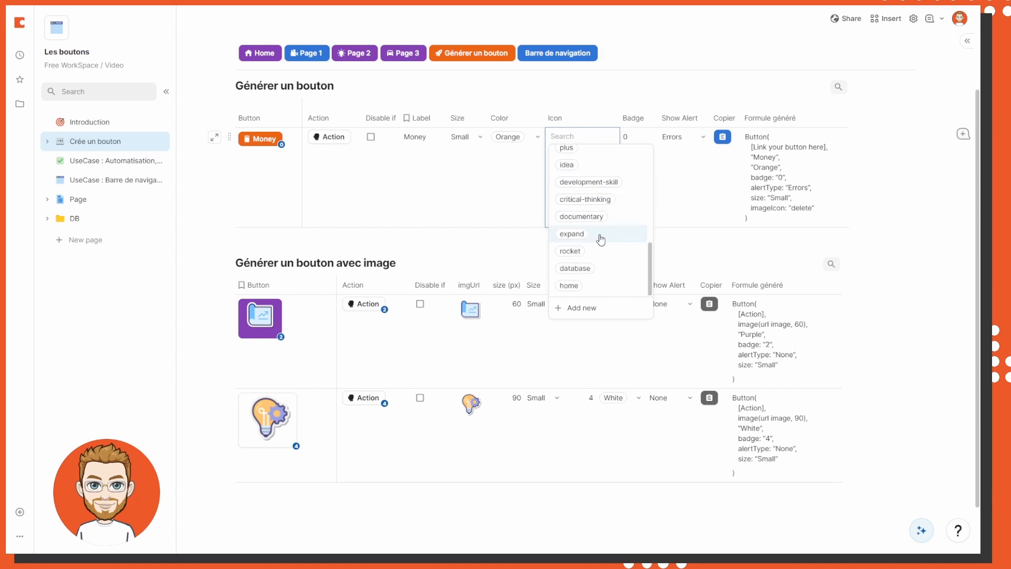
left_click(568, 233)
scroll(315, 139, "up", 3)
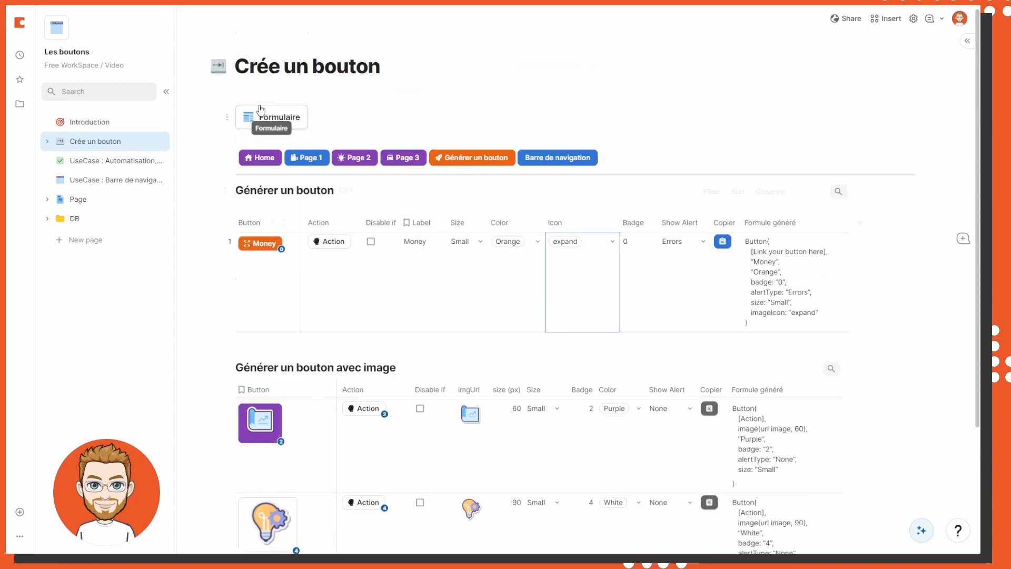
- Set the Money button's icon to overtime in the "Générer un bouton" table
left_click(218, 71)
left_click(579, 300)
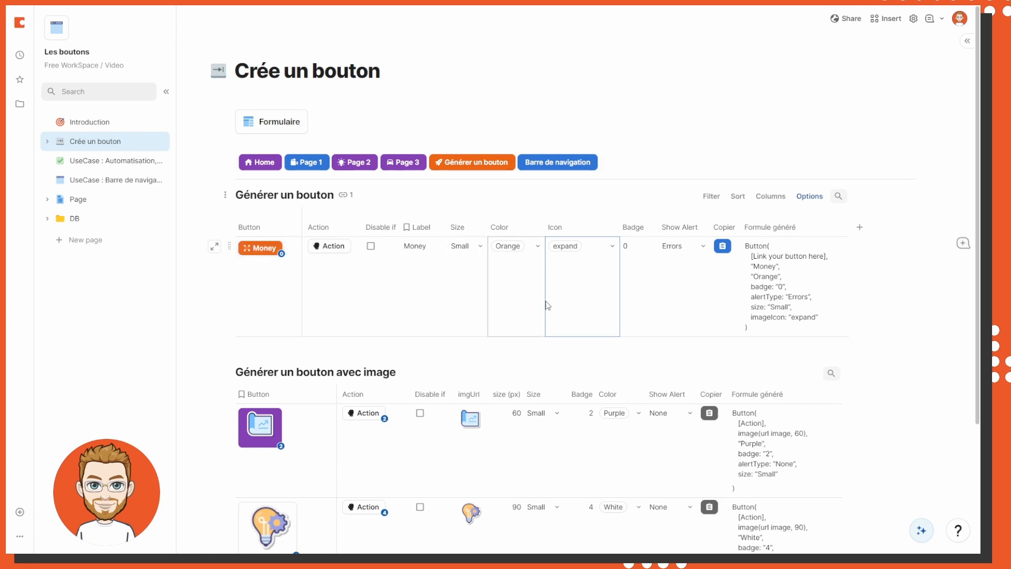
left_click(613, 252)
scroll(569, 348, "down", 3)
left_click(568, 351)
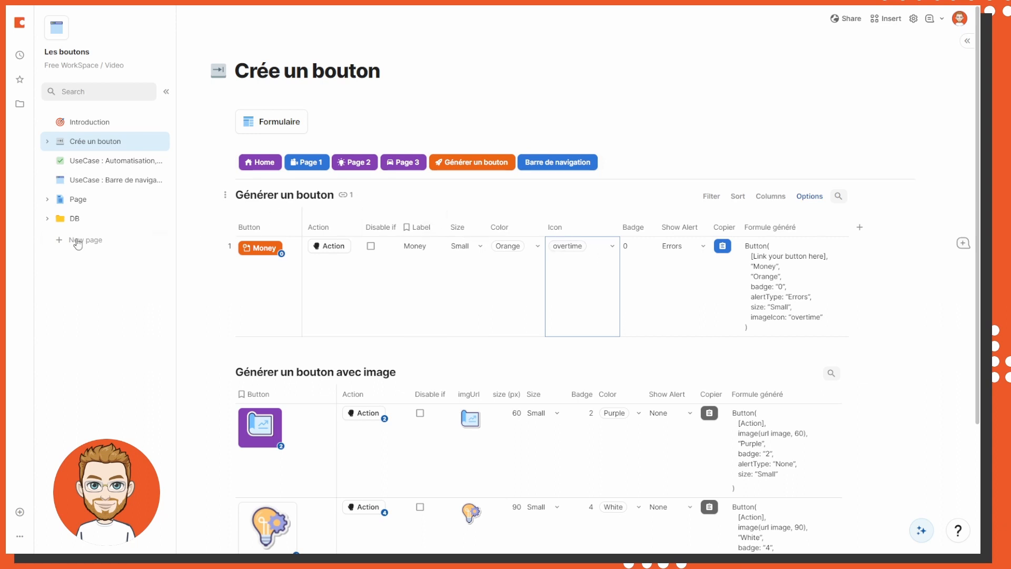
- Run the generated Money button once to increase its badge, and select Errors as its Show Alert option
left_click(646, 258)
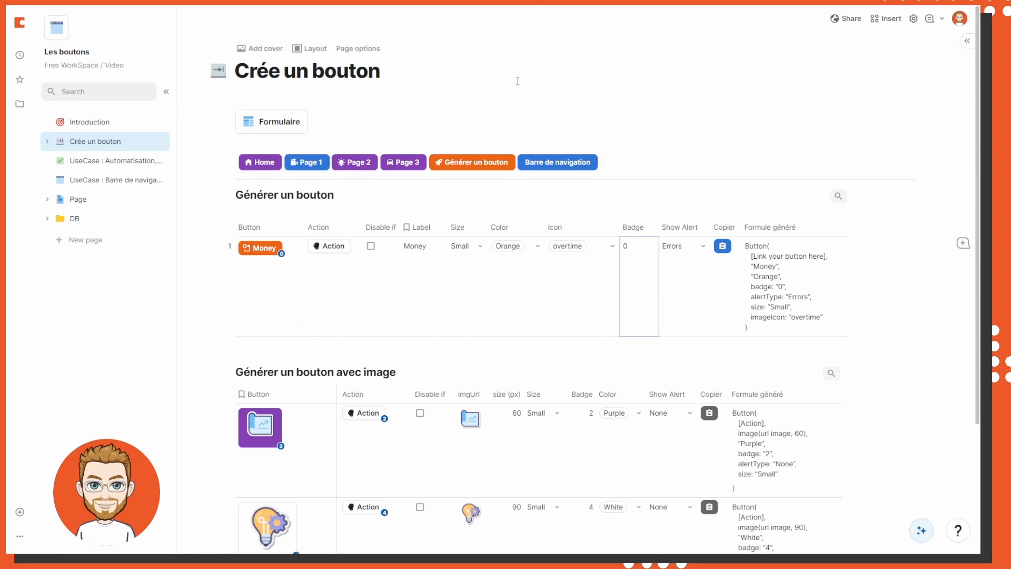
left_click(262, 248)
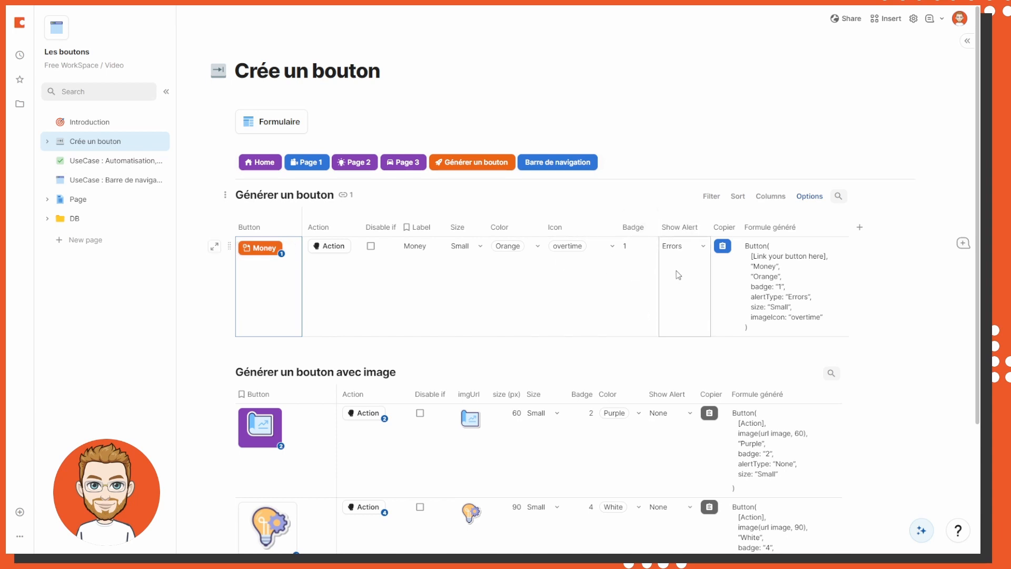
left_click(687, 248)
left_click(687, 247)
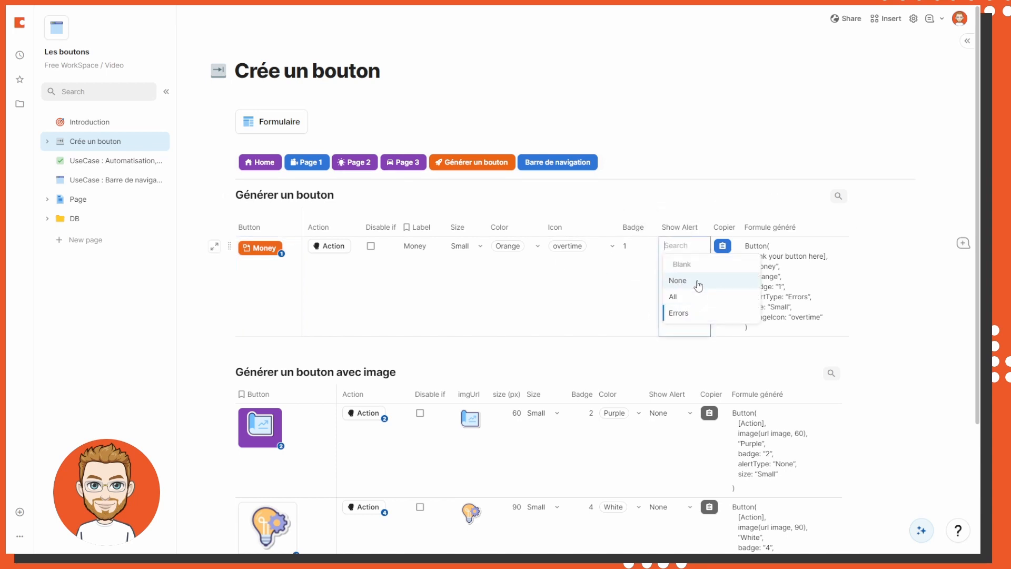
left_click(696, 313)
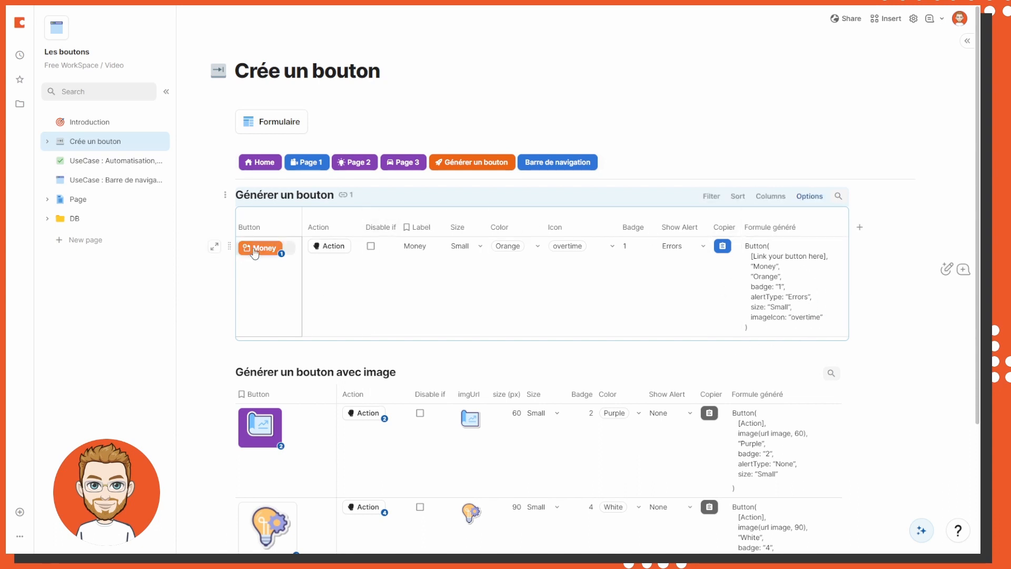
- Inspect the Button column's formula in the expanded editor for the "Générer un bouton" table, and close it
left_click(289, 227)
left_click(324, 276)
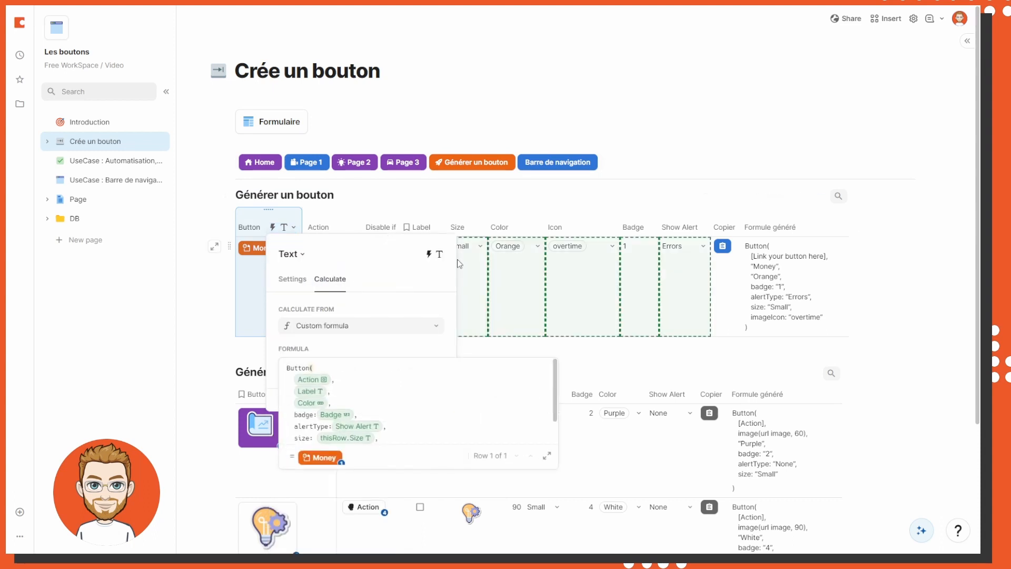
left_click(547, 455)
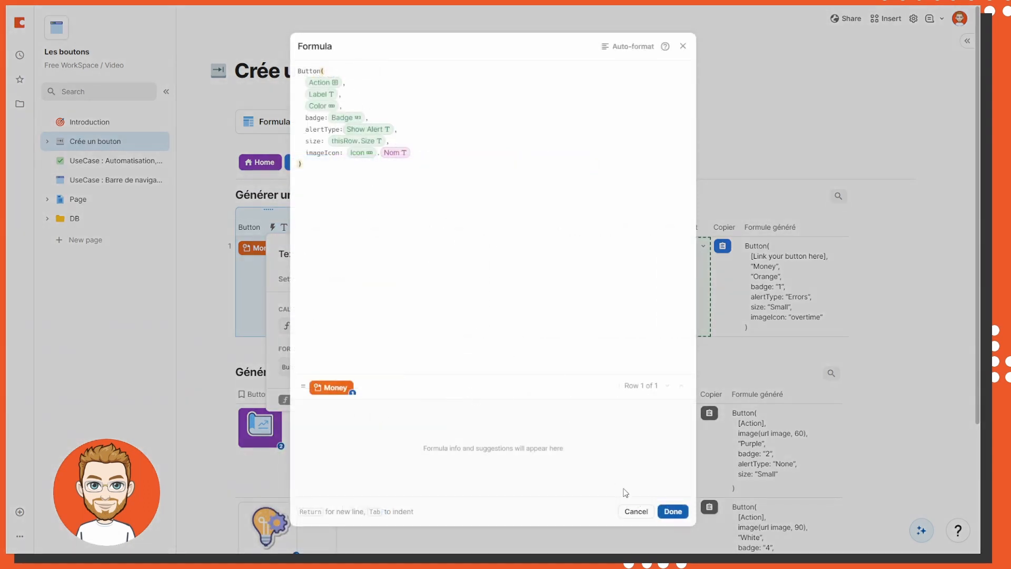
left_click(661, 518)
scroll(490, 194, "down", 1)
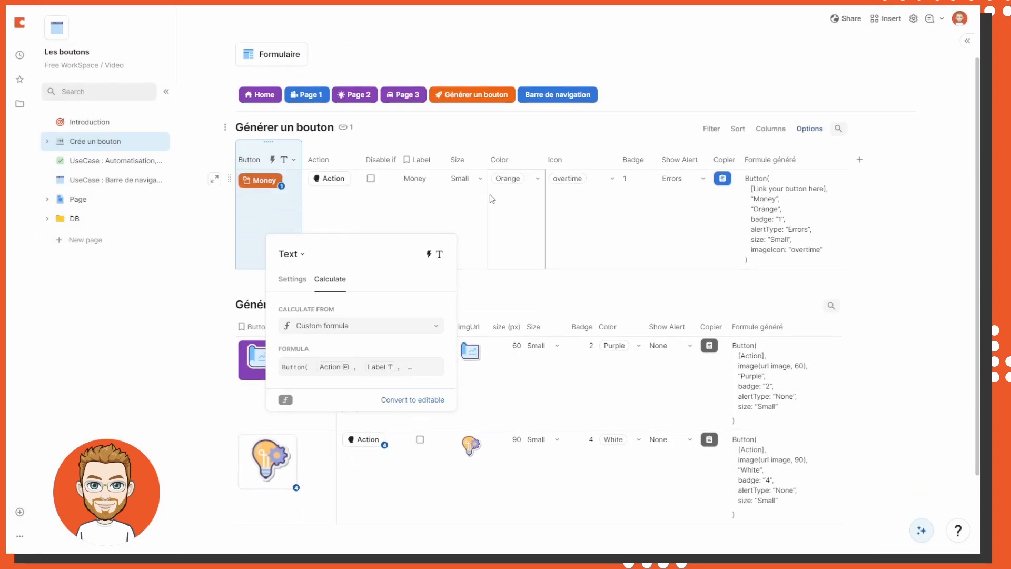
left_click(901, 216)
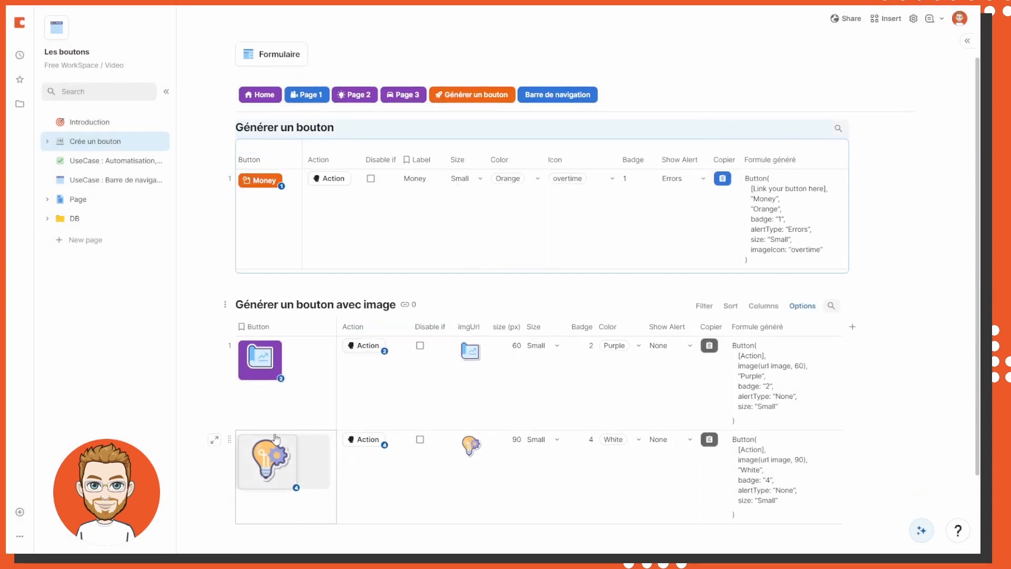
- Narrow the Button column of the "Générer un bouton avec image" table, and widen it beyond its original width
scroll(316, 369, "down", 2)
scroll(284, 368, "up", 1)
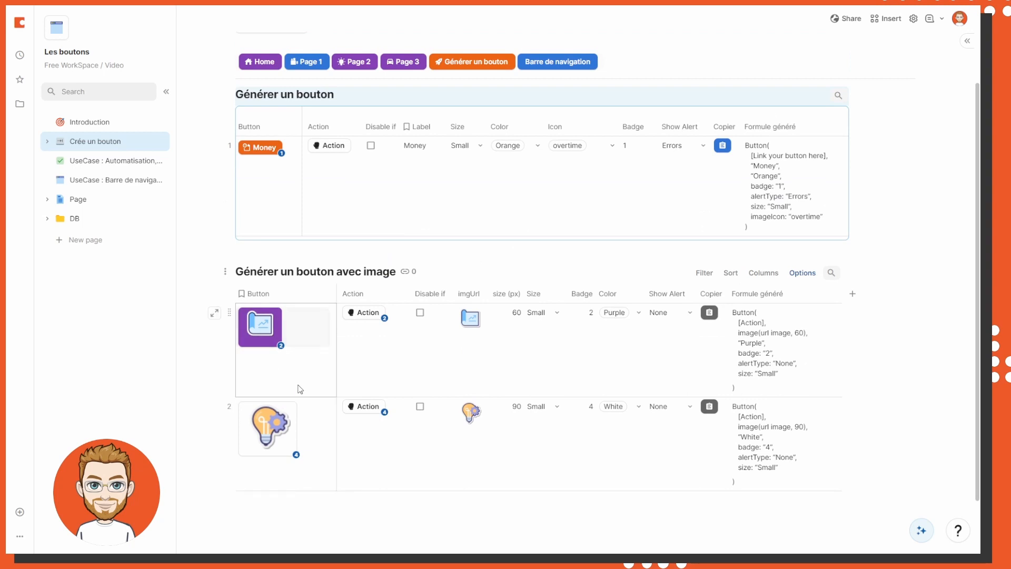
scroll(716, 372, "down", 1)
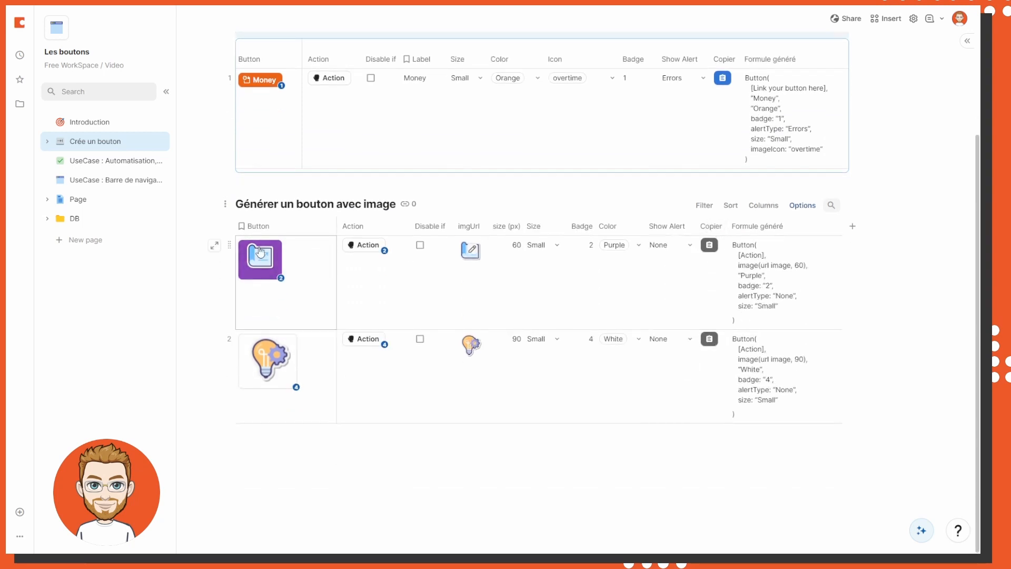
left_click_drag(337, 220, 282, 221)
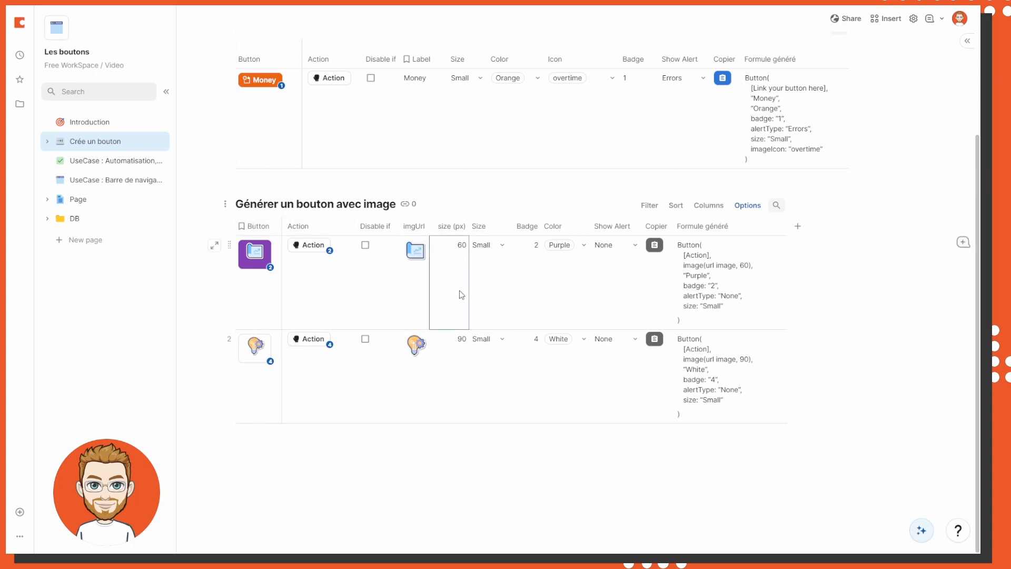
left_click_drag(279, 220, 373, 221)
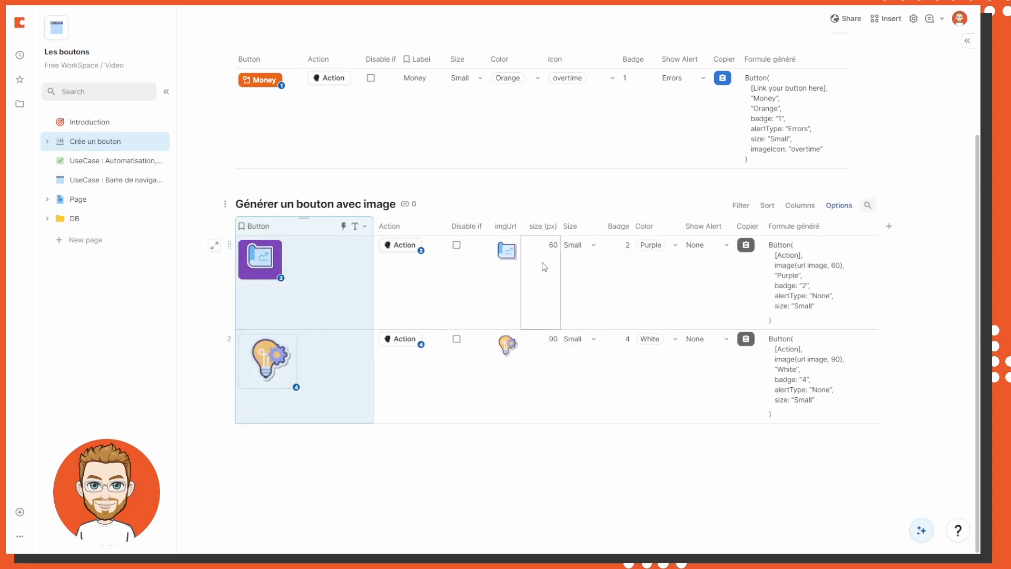
- Try an image size of 250 px for the purple button, and set it to 100 px
left_click(557, 341)
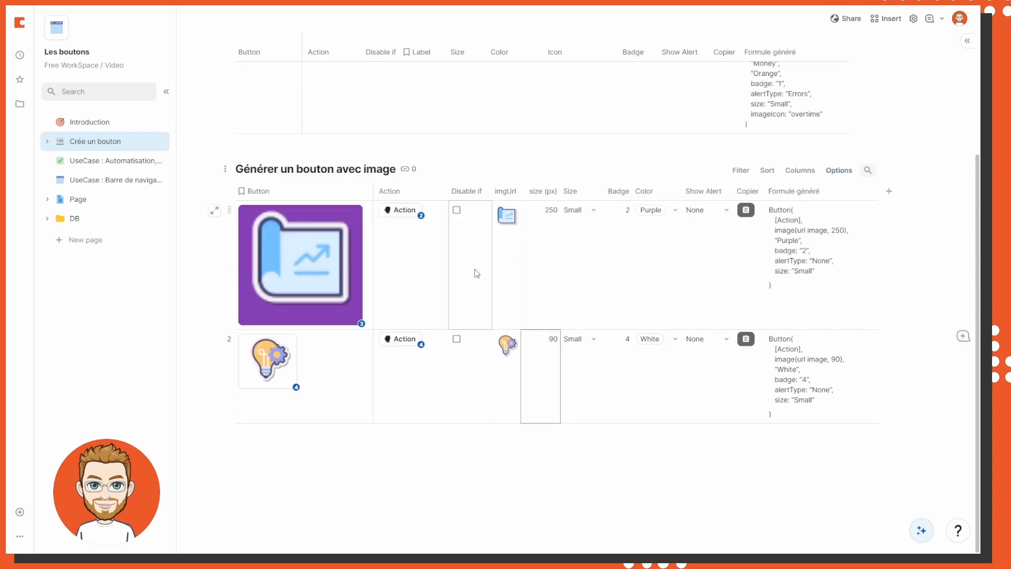
key("Return")
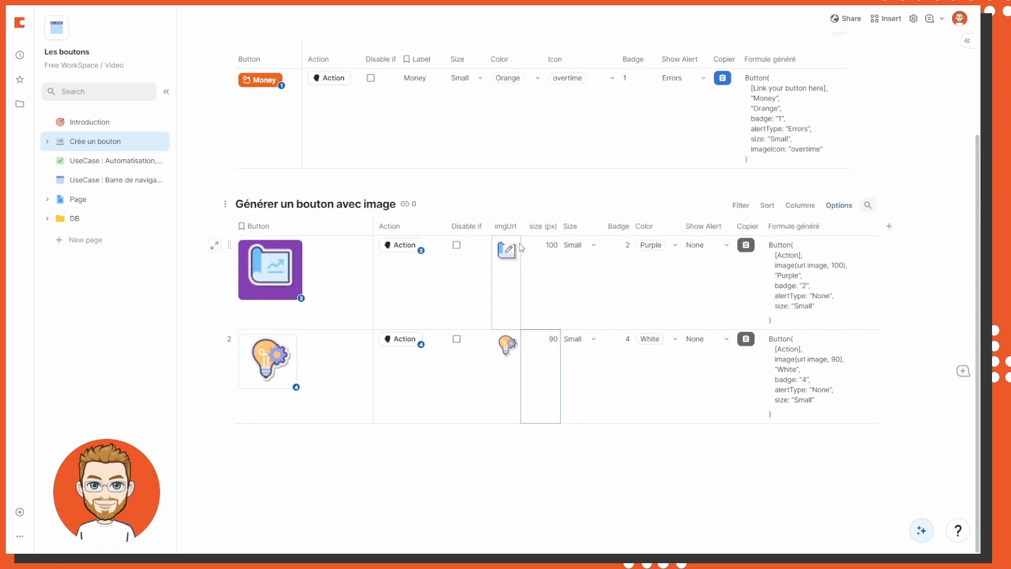
- Open the Button column's formula in the "Générer un bouton avec image" table and read the Image function's detailed documentation
scroll(487, 215, "up", 3)
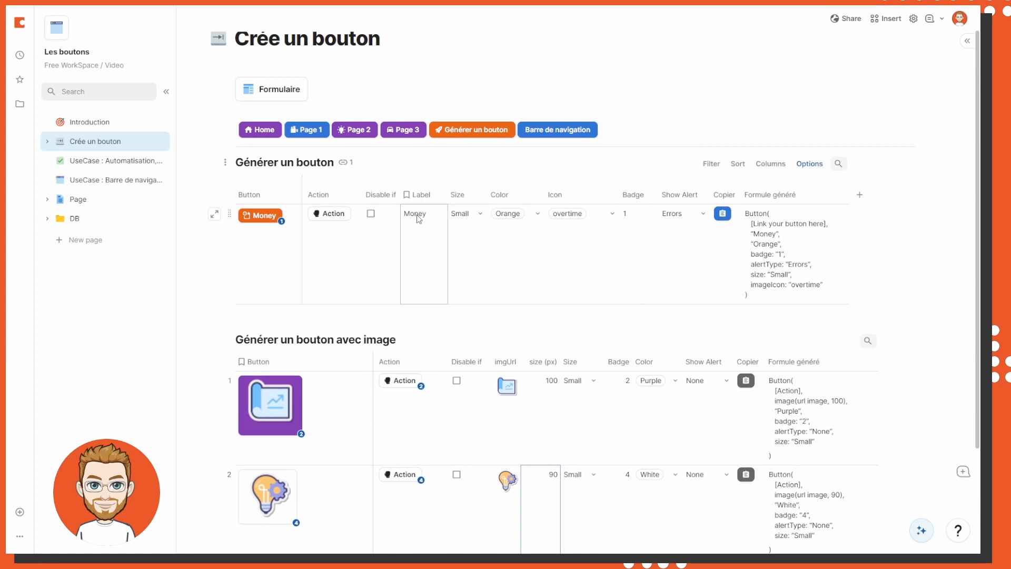
scroll(416, 214, "down", 2)
left_click(354, 293)
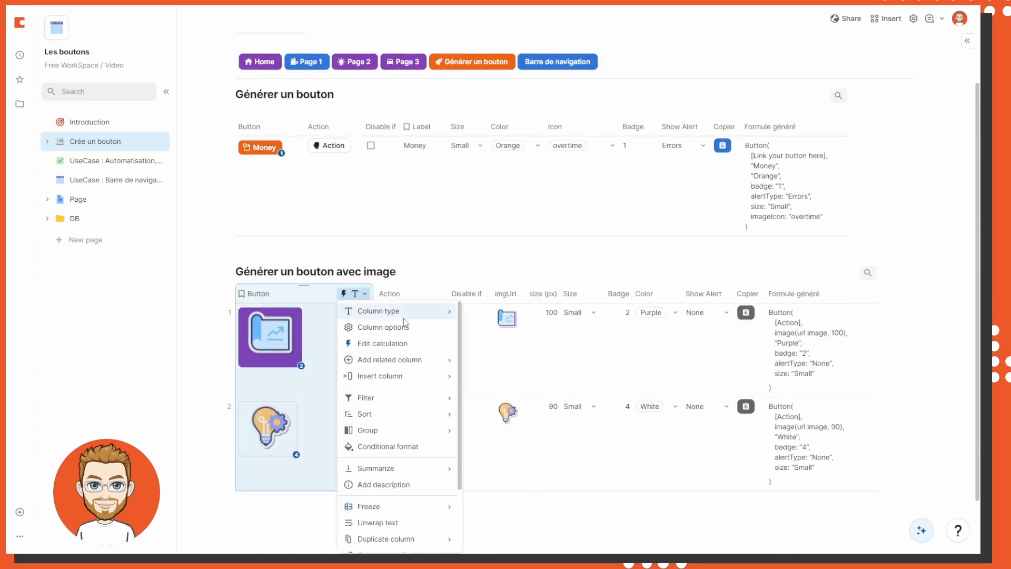
left_click(393, 344)
left_click(432, 418)
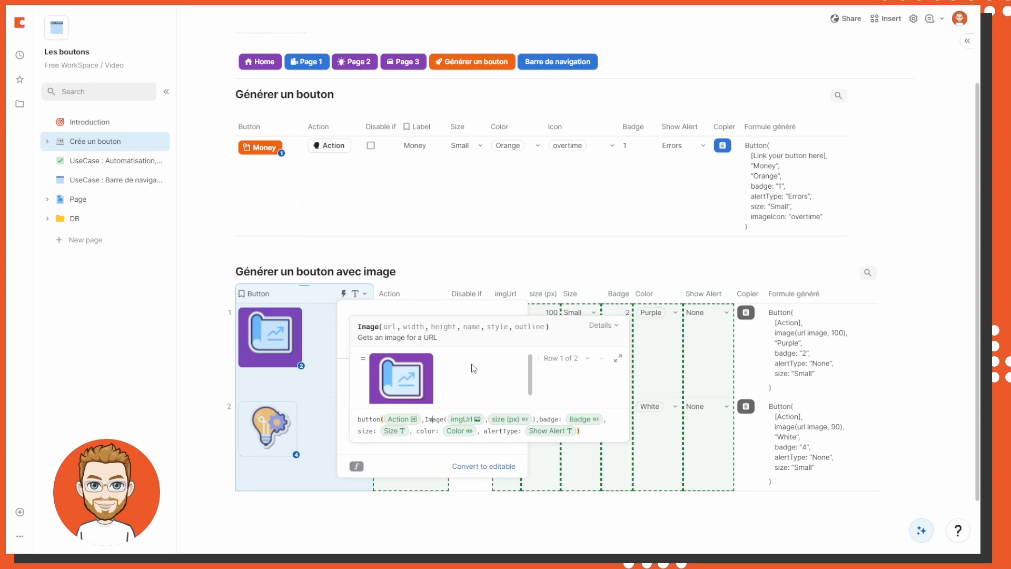
left_click(507, 330)
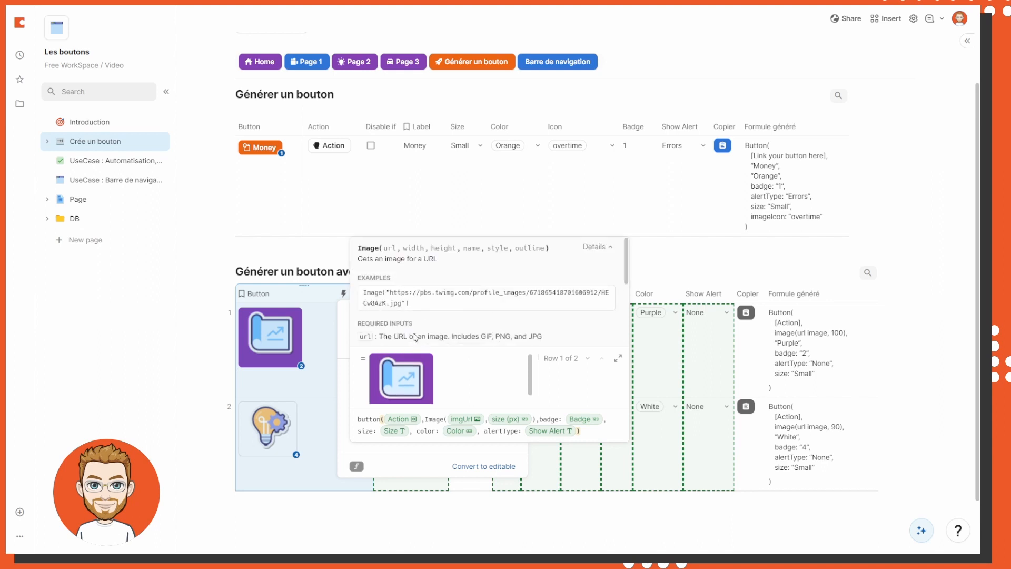
scroll(414, 337, "down", 4)
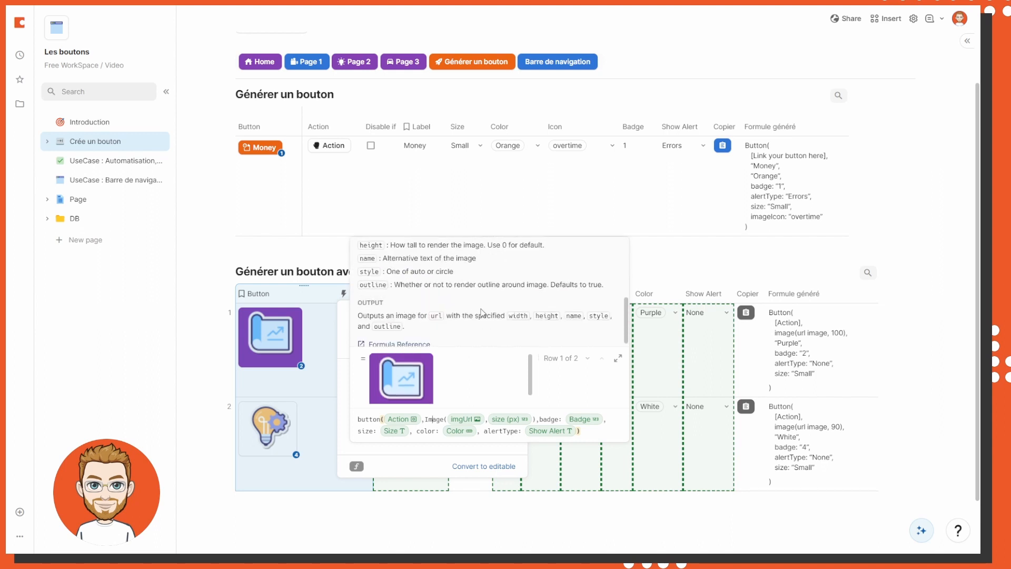
- Close the Button column's formula editor and run the purple image button three times
scroll(521, 300, "down", 1)
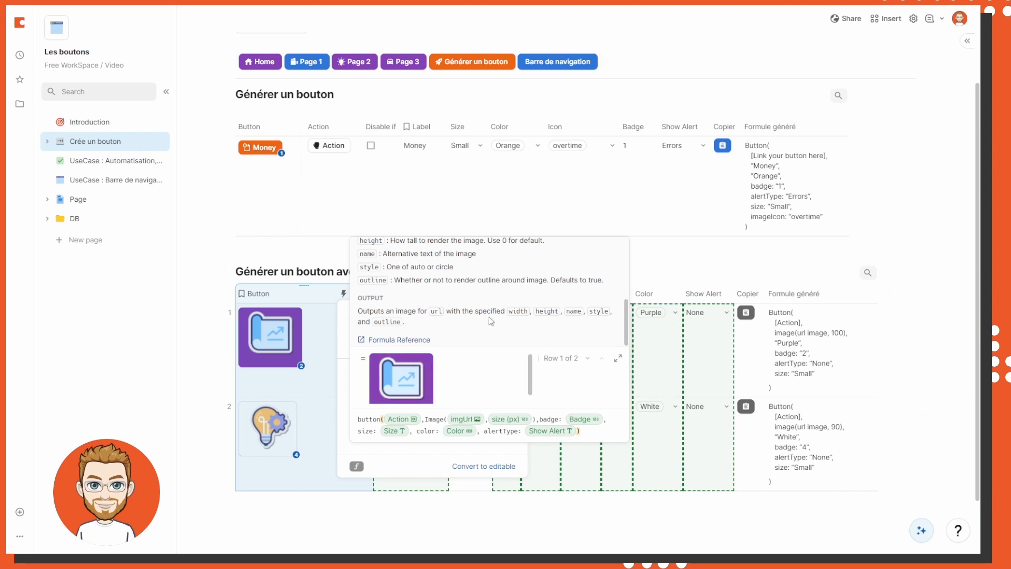
key("Escape")
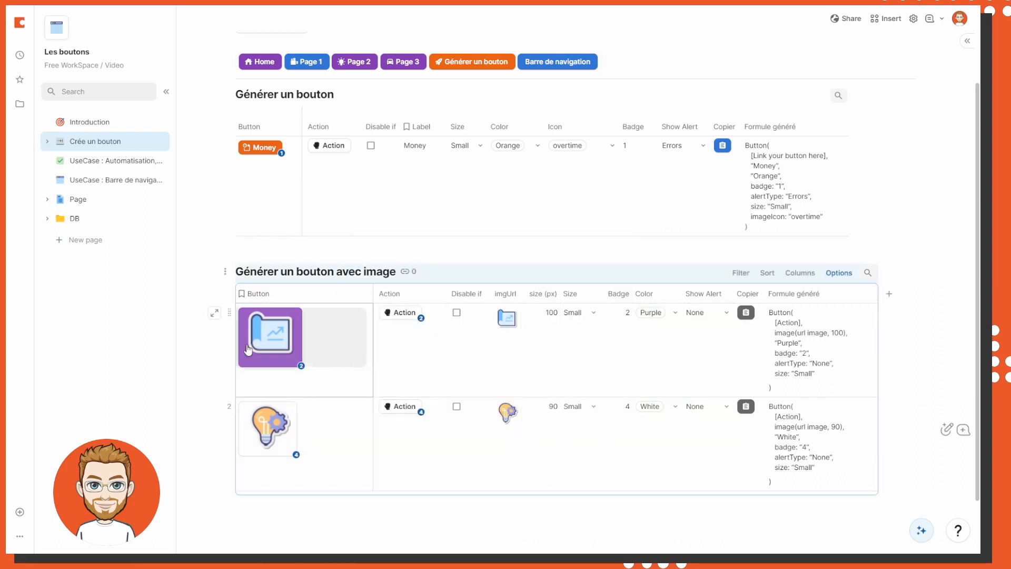
left_click(282, 356)
left_click(283, 356)
left_click(283, 355)
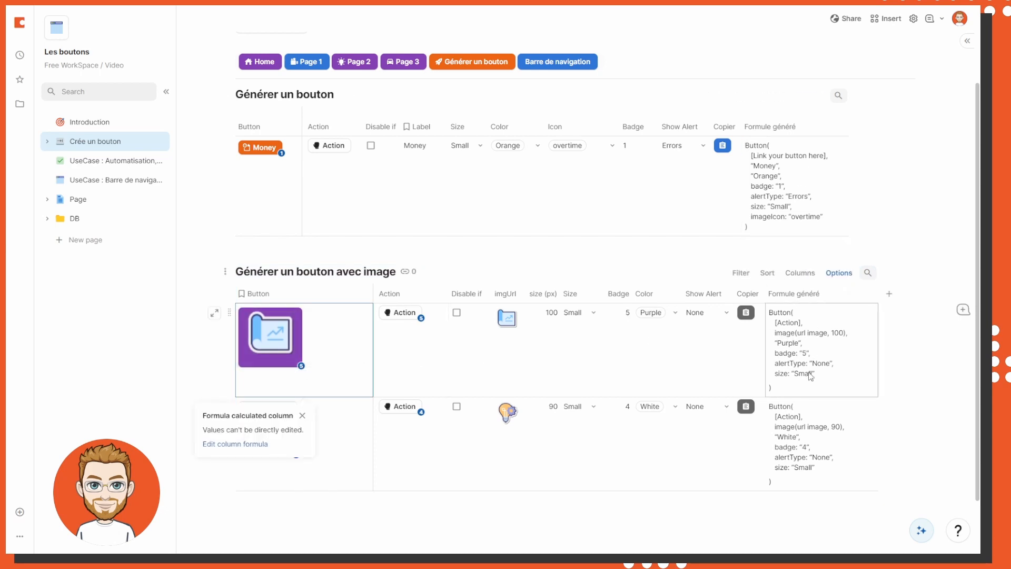
- Open the "UseCase : Barre de navigation" page and move it above the "UseCase : Automatisation" page in the page list
scroll(809, 373, "up", 3)
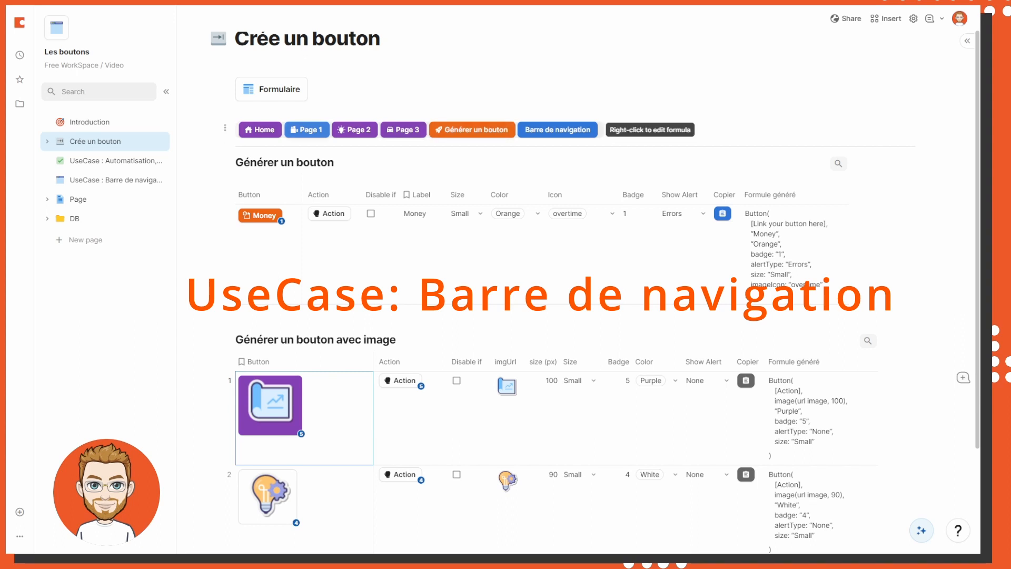
left_click(441, 135)
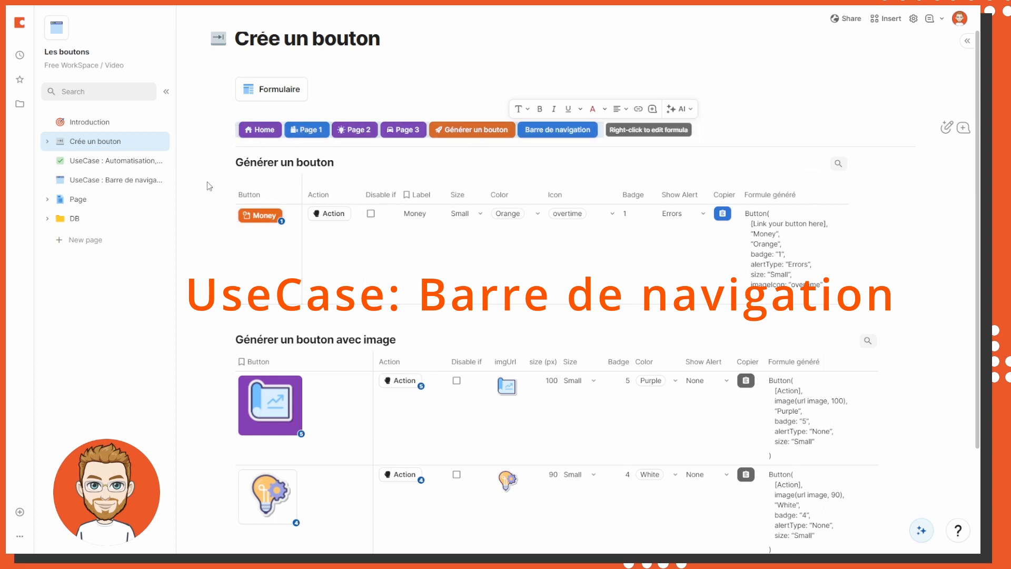
left_click(109, 162)
left_click(126, 179)
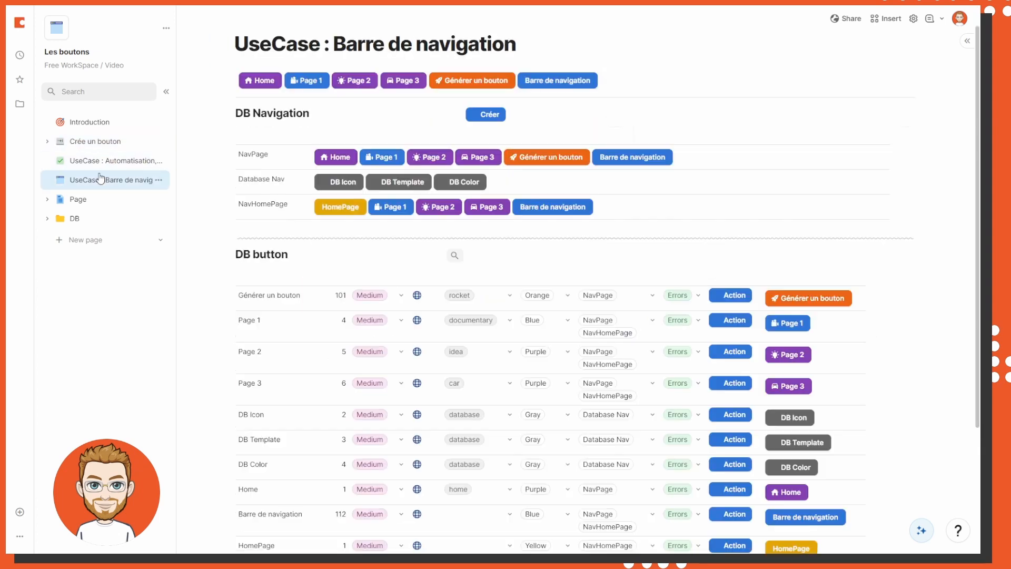
left_click_drag(127, 180, 106, 150)
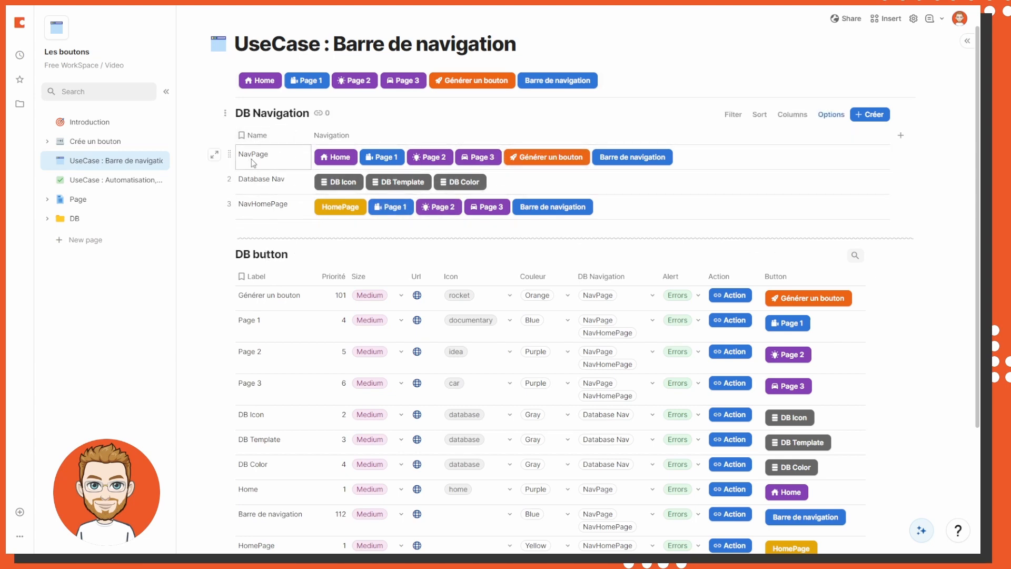
- Inspect the DB Navigation choices of the "Générer un bouton" row and the Action column's settings in the DB button table
scroll(278, 237, "down", 2)
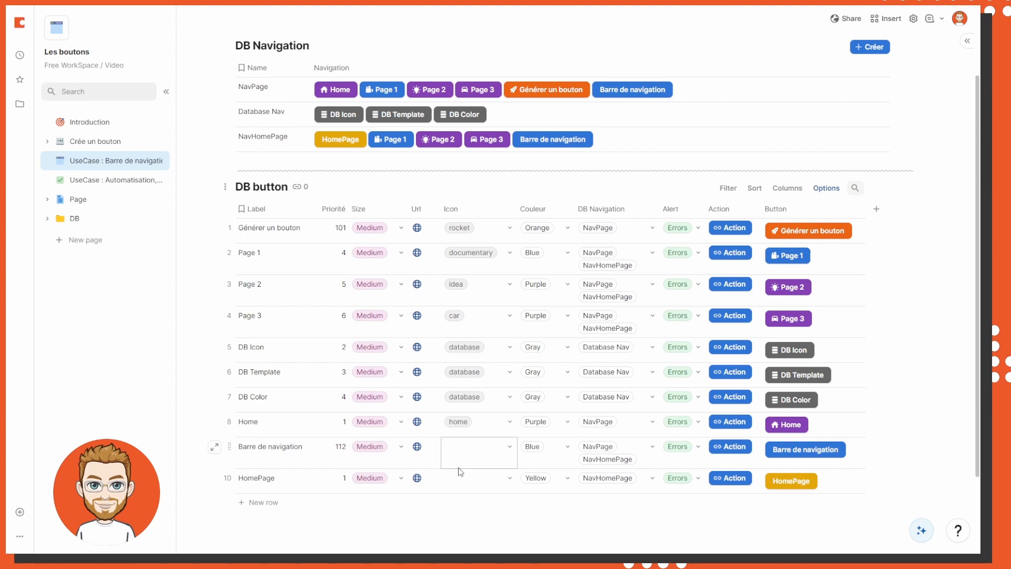
left_click(632, 227)
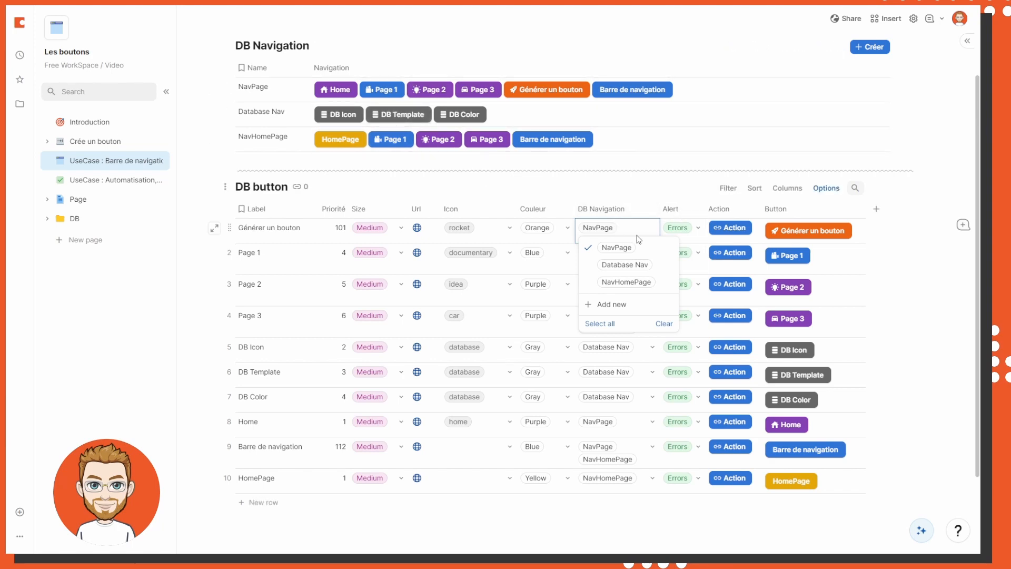
left_click(748, 209)
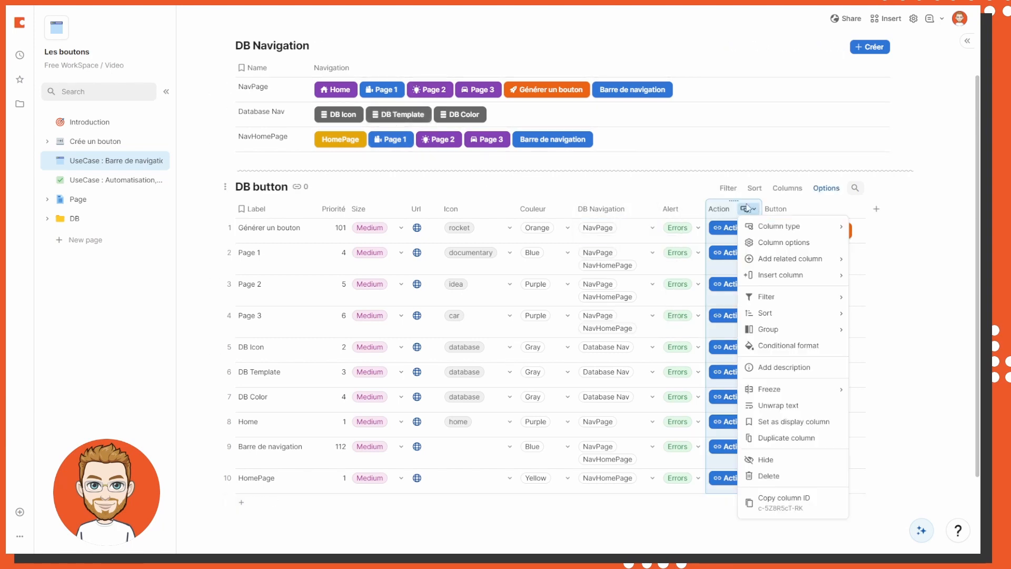
left_click(783, 243)
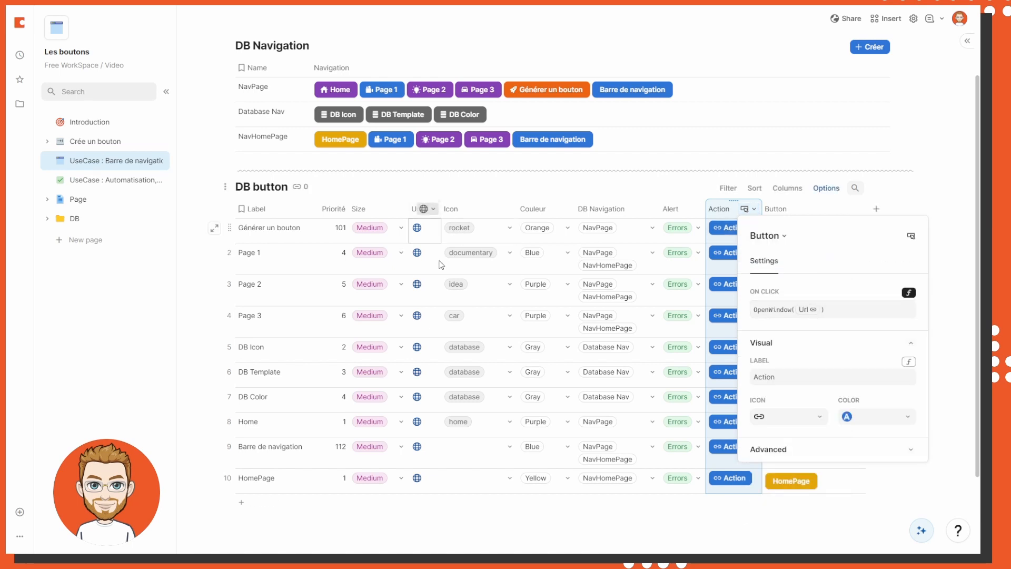
left_click(555, 414)
- Add a new row labelled "BD Home" to the DB button table
scroll(556, 414, "down", 2)
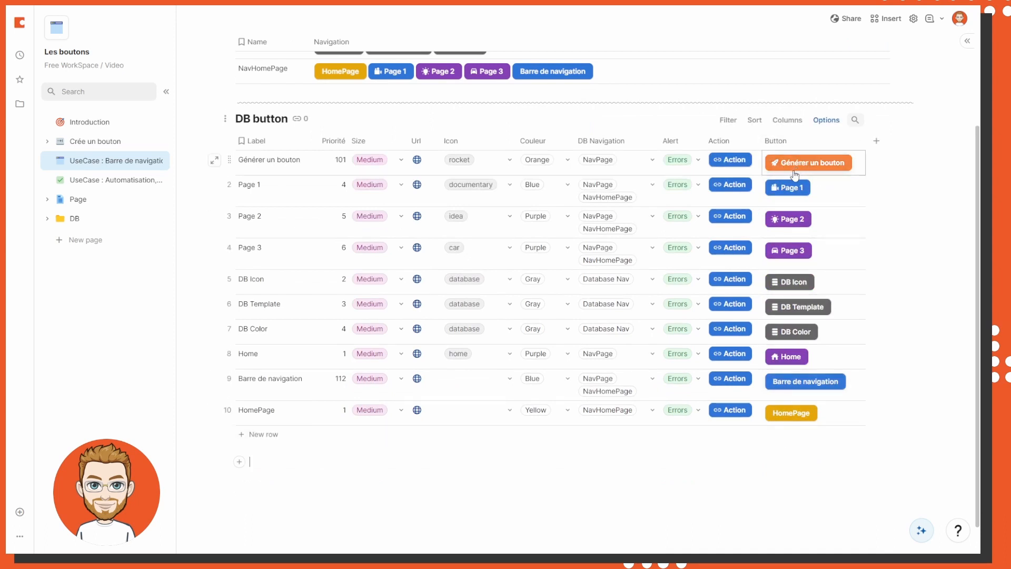
left_click(277, 434)
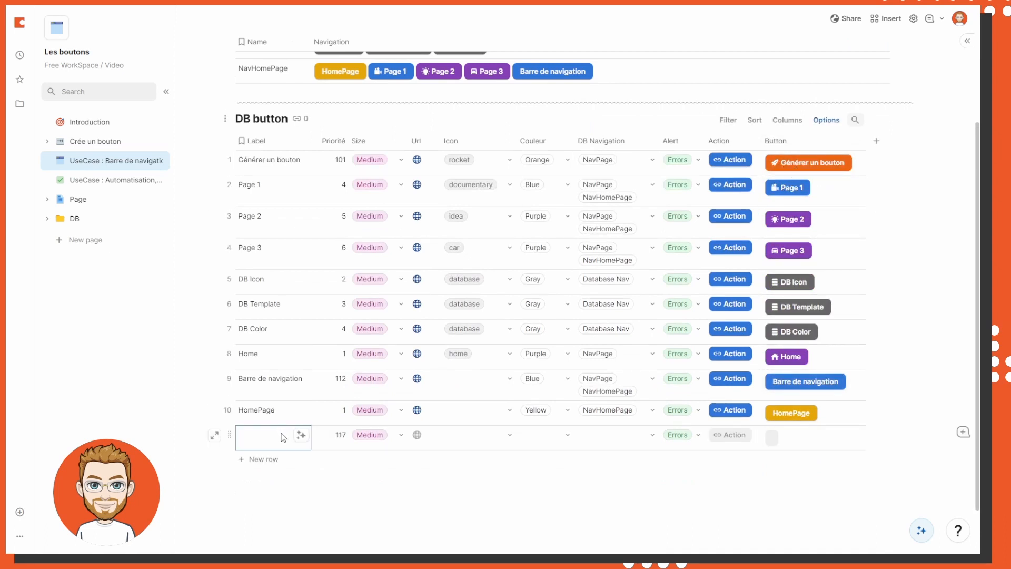
scroll(284, 433, "up", 2)
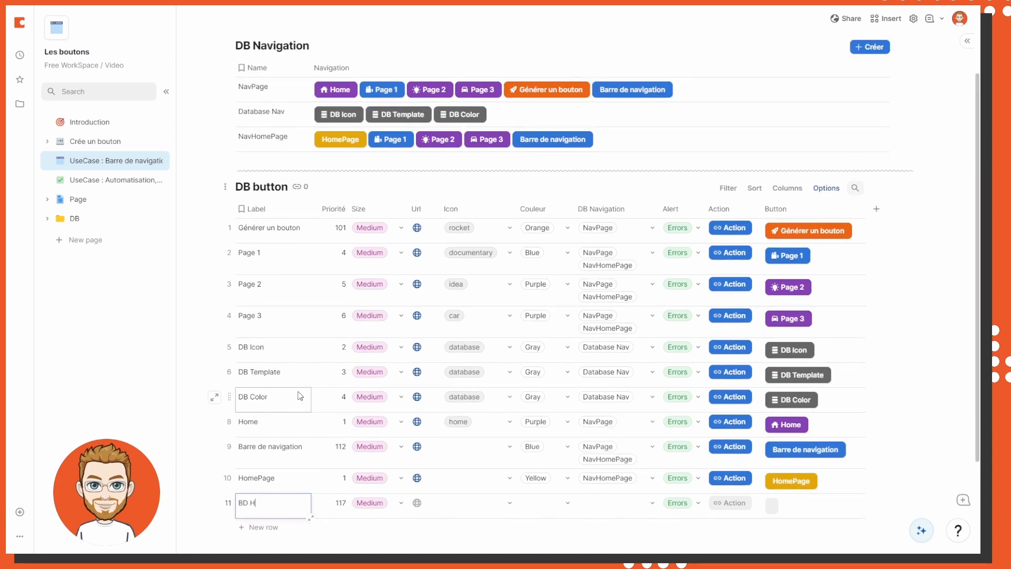
key("Return")
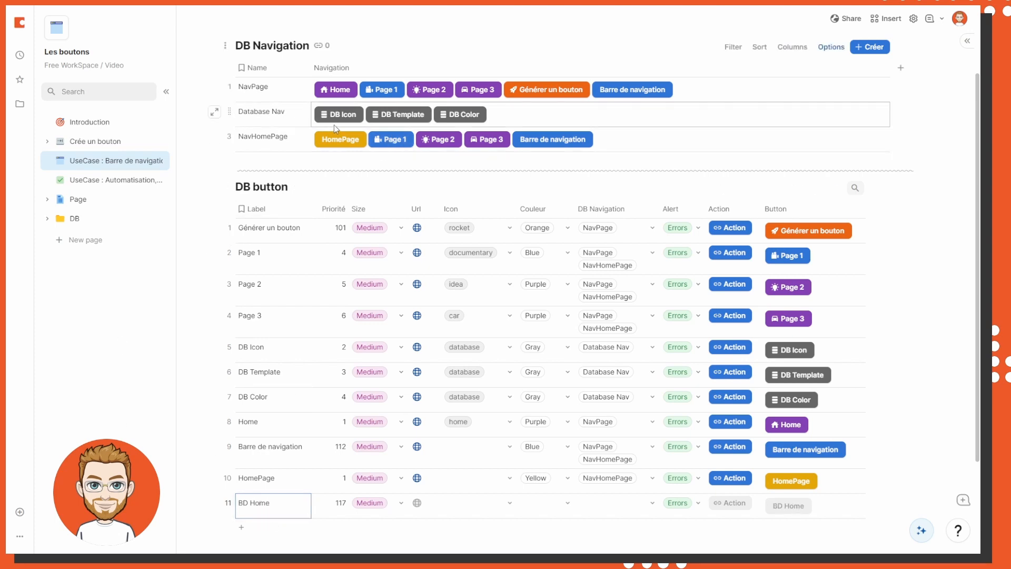
- Expand the DB folder, open the DB Color page, and try its navigation buttons to DB Icon and back to DB Color
left_click(47, 218)
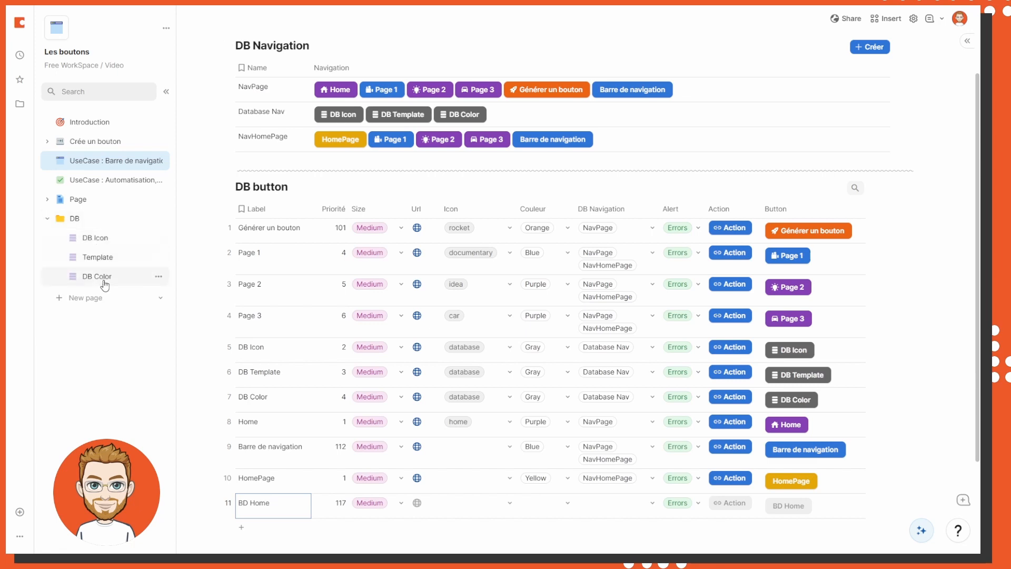
left_click(92, 219)
left_click(132, 276)
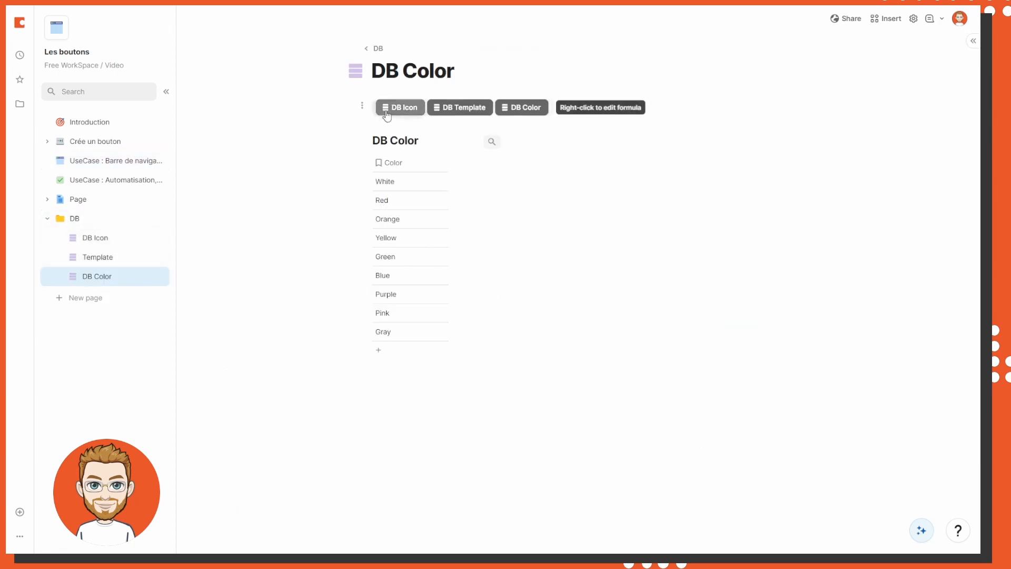
left_click(454, 108)
left_click(401, 108)
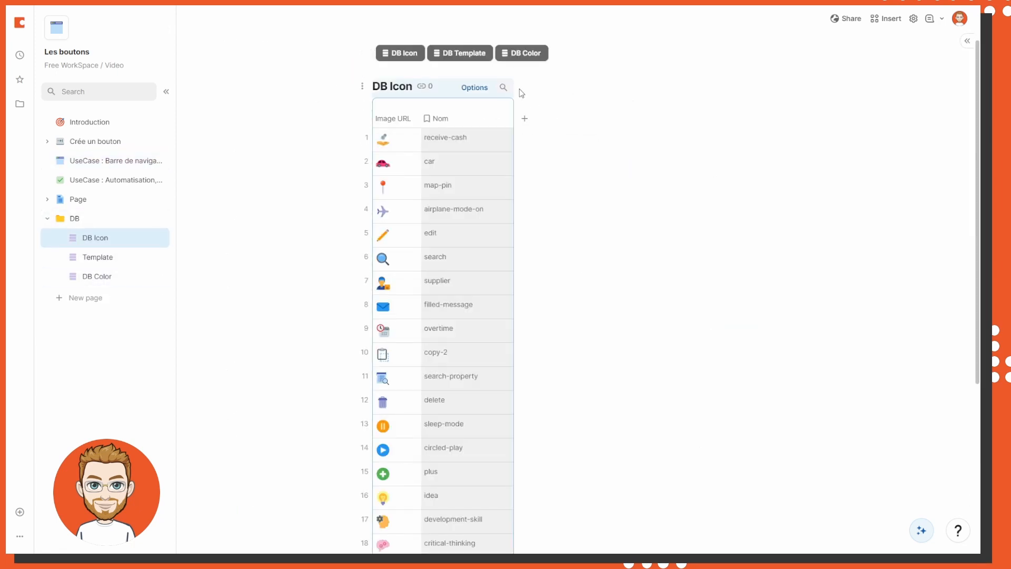
left_click(522, 52)
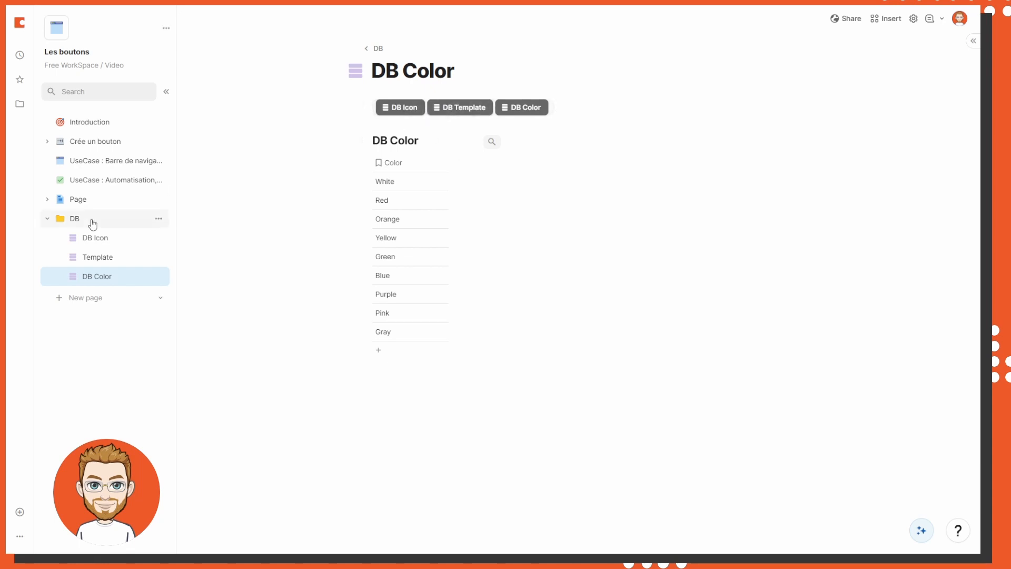
- Copy the DB page's link and paste it as the Url of the BD Home row in the DB button table
left_click(161, 222)
left_click(208, 376)
left_click(106, 162)
scroll(389, 384, "down", 5)
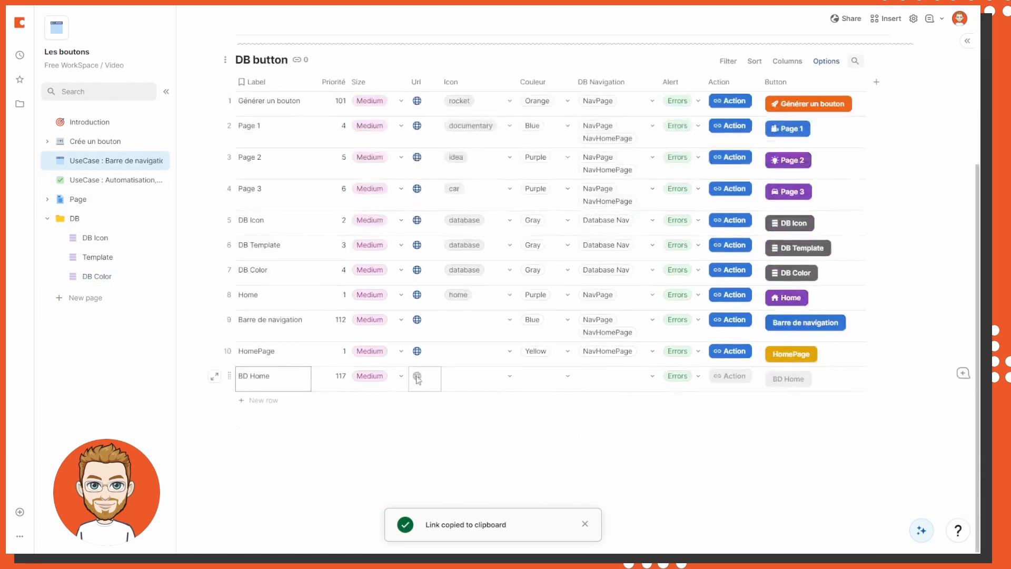
key("ctrl+v")
- Set the BD Home row's icon to database and its Couleur to Blue
left_click(494, 381)
left_click(500, 383)
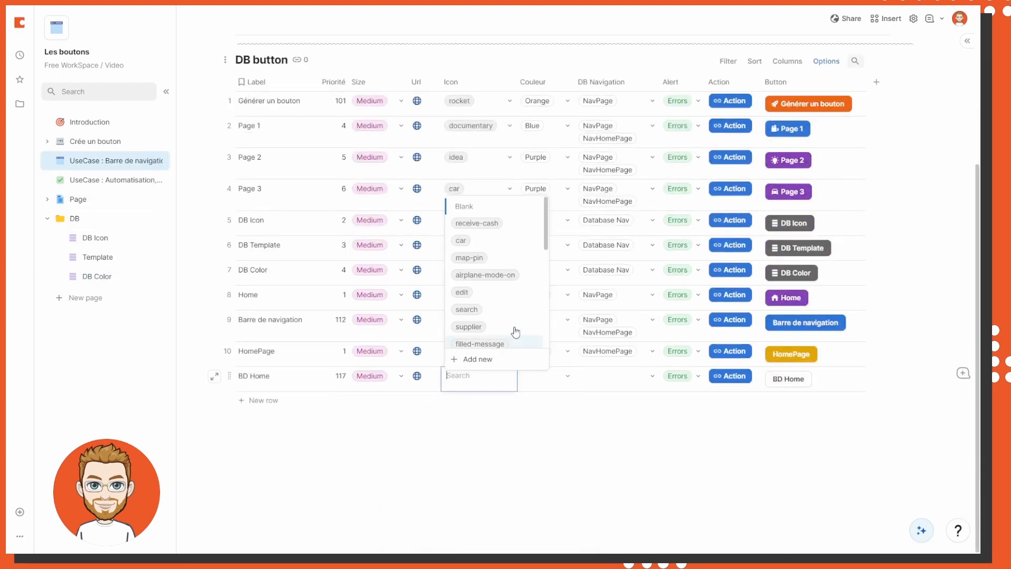
type("dat")
left_click(494, 401)
left_click(533, 372)
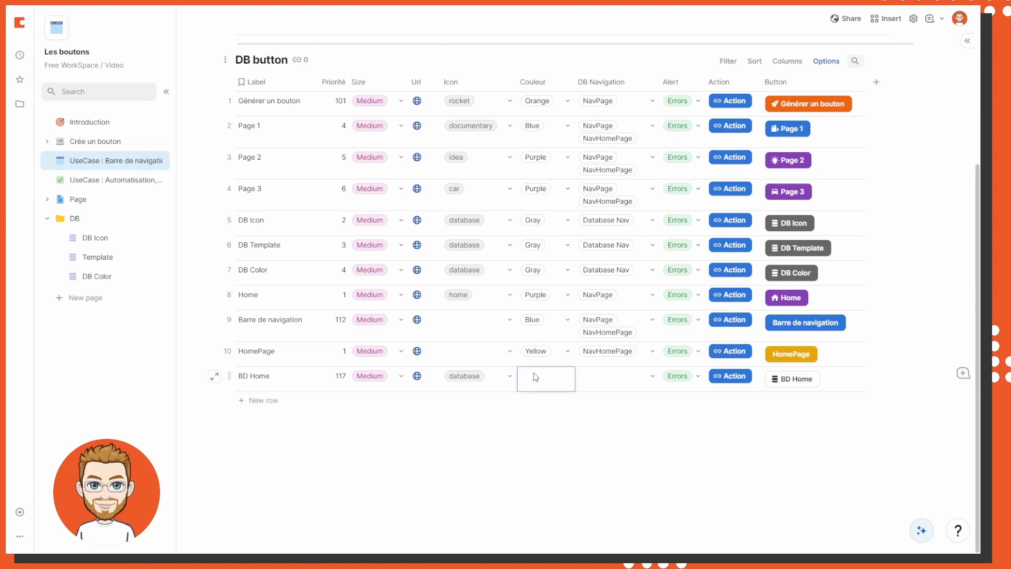
left_click(533, 372)
left_click(548, 283)
- Assign the BD Home row to Database Nav and check its button in the DB Navigation table
left_click(634, 378)
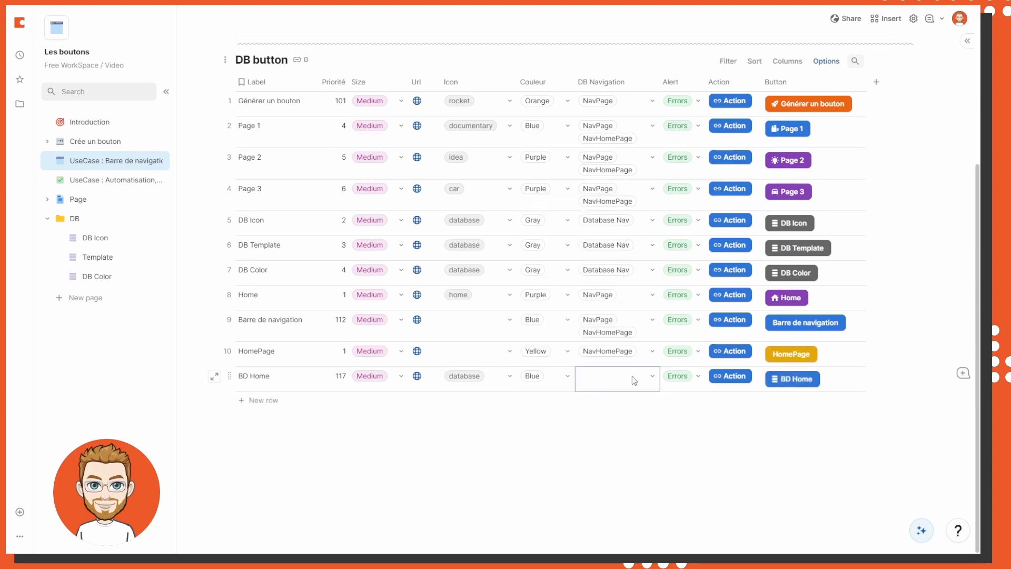
left_click(634, 378)
left_click(639, 414)
key("Escape")
scroll(665, 428, "up", 4)
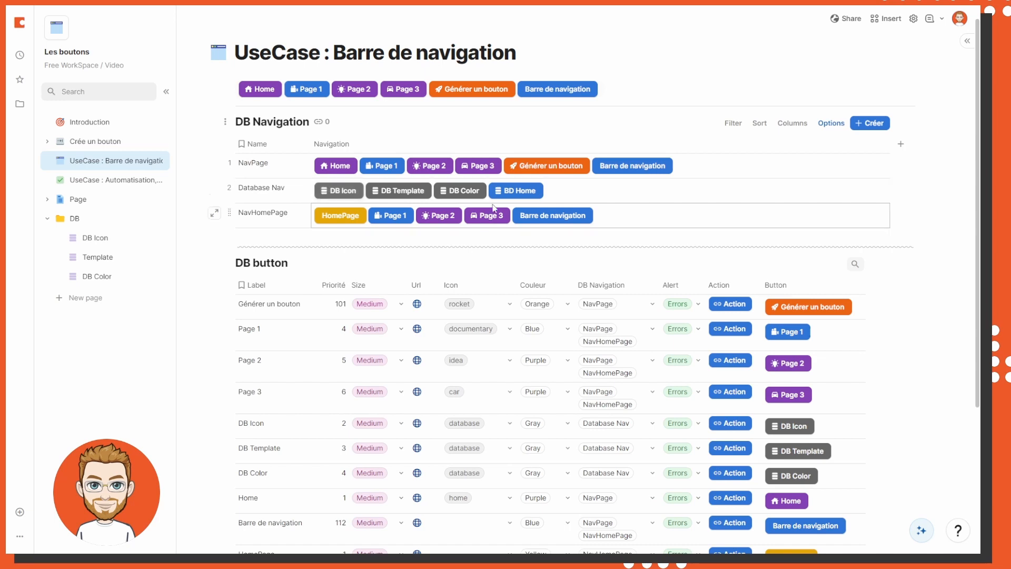
- Compare the other DB rows' priorities, set the BD Home row's Priorité to 1, and check the button order in Database Nav
scroll(350, 274, "down", 1)
scroll(350, 225, "down", 1)
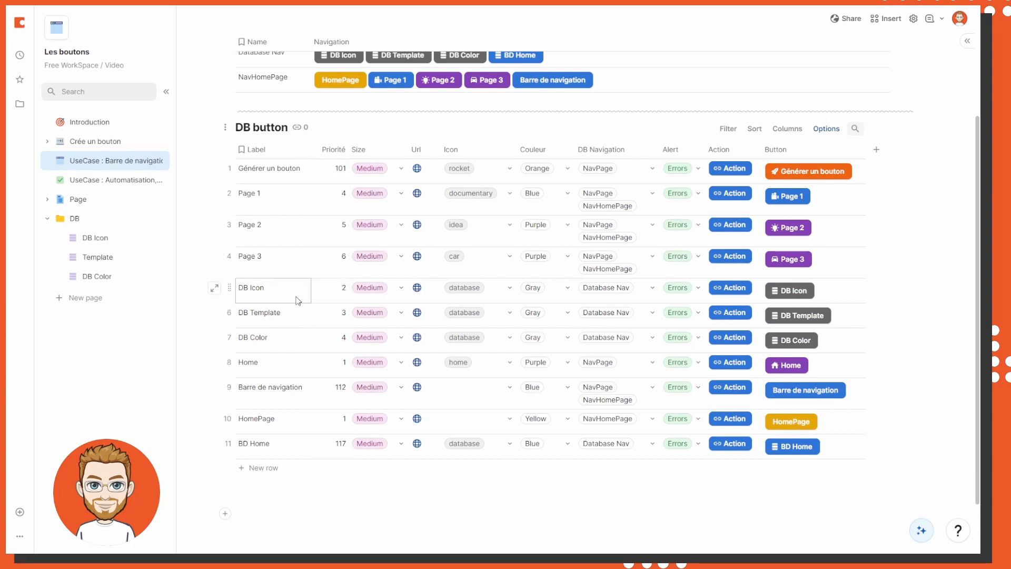
left_click_drag(250, 289, 851, 341)
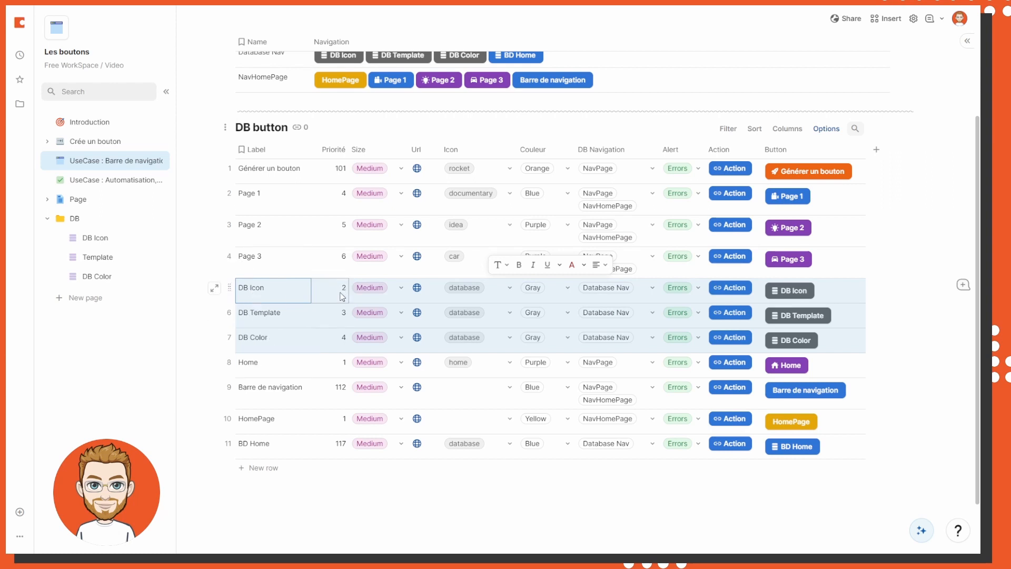
left_click(339, 444)
type("4")
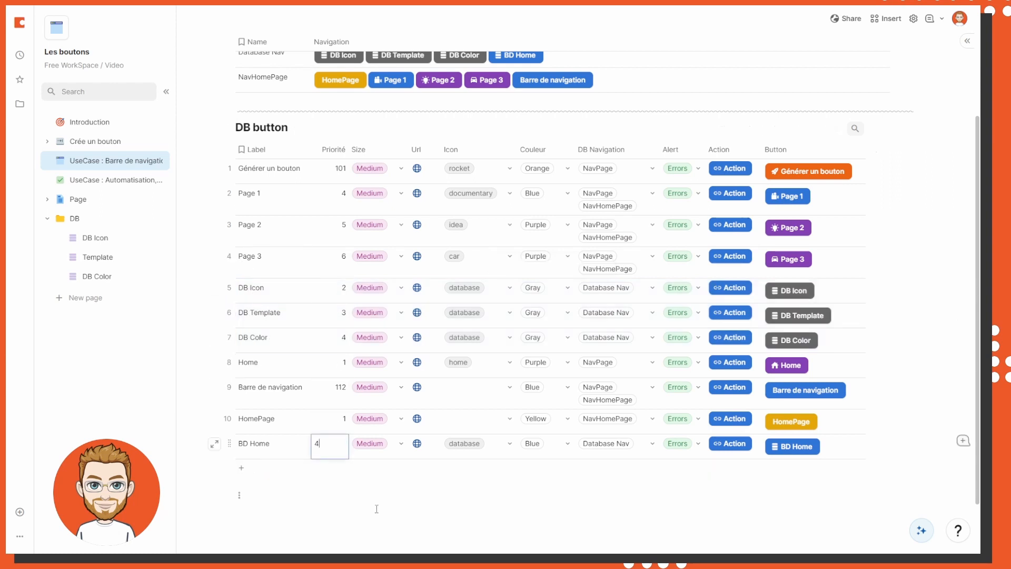
type("1")
left_click(374, 503)
scroll(346, 231, "up", 3)
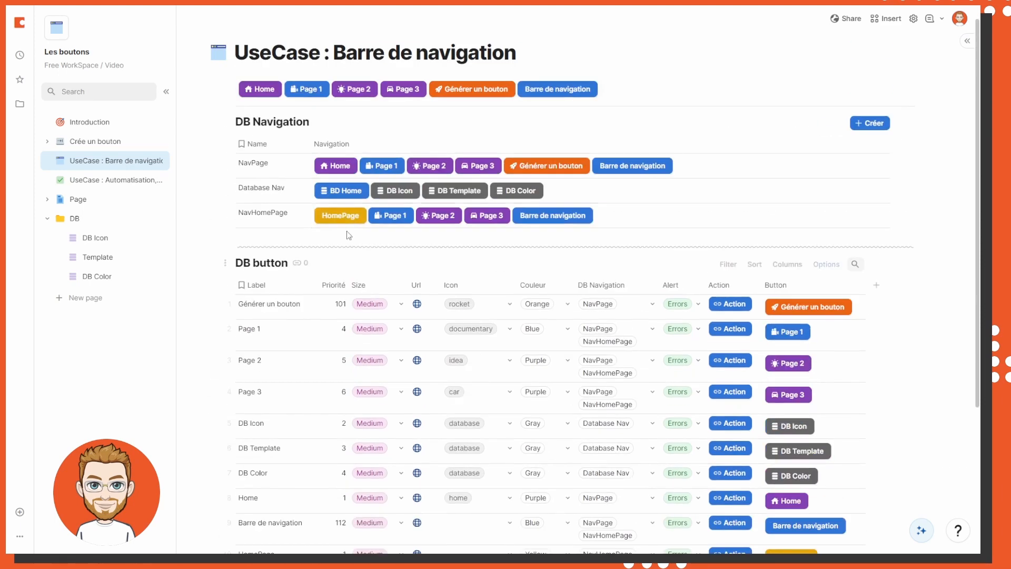
- Open the formula of the Navigation column in the DB Navigation table
scroll(657, 343, "down", 3)
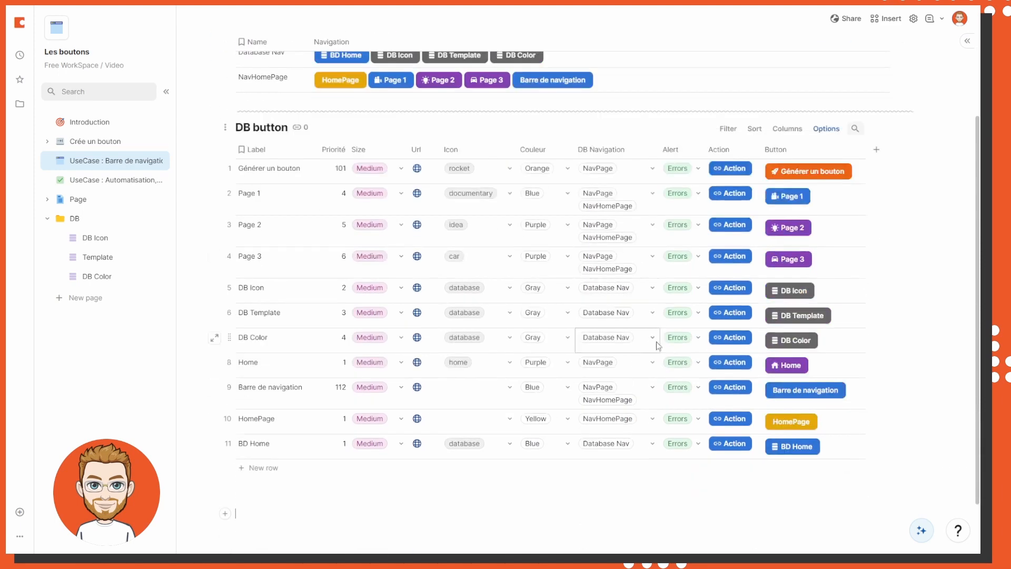
scroll(843, 222, "up", 4)
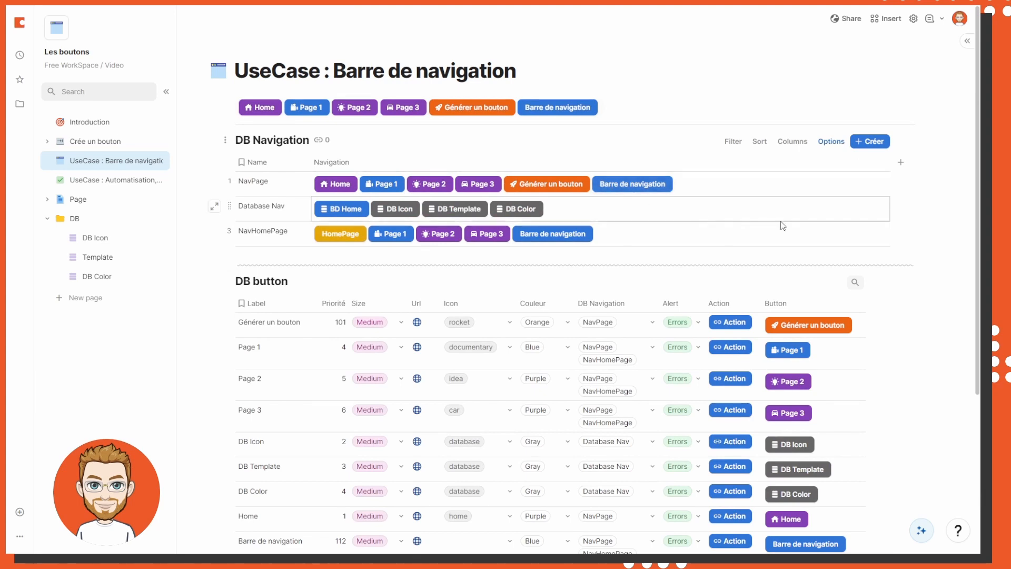
left_click(874, 163)
left_click(890, 196)
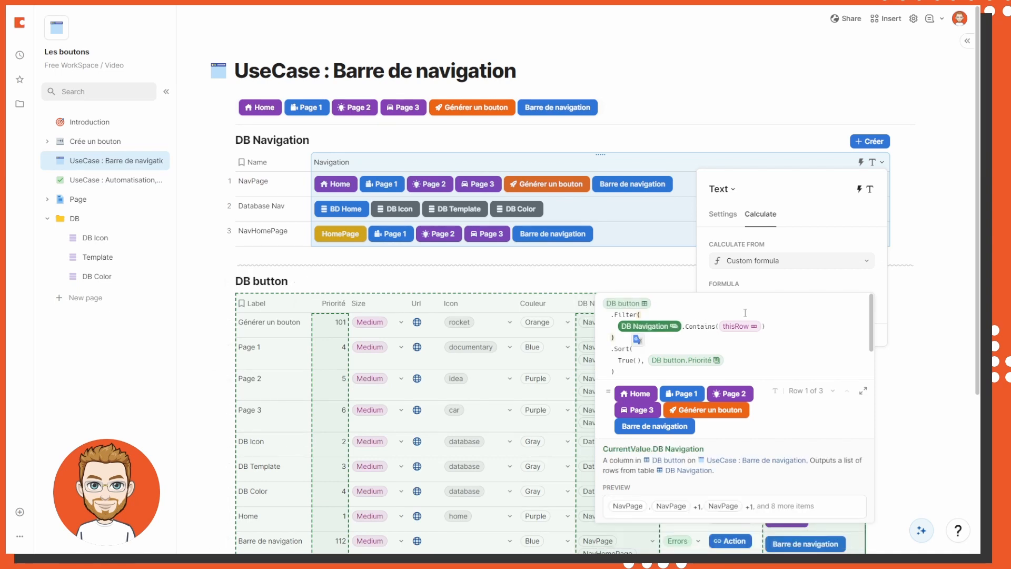
- Examine the Navigation formula's Filter, Sort by DB button.Priorité, ForEach and Concatenate parts
left_click(675, 346)
left_click(622, 361)
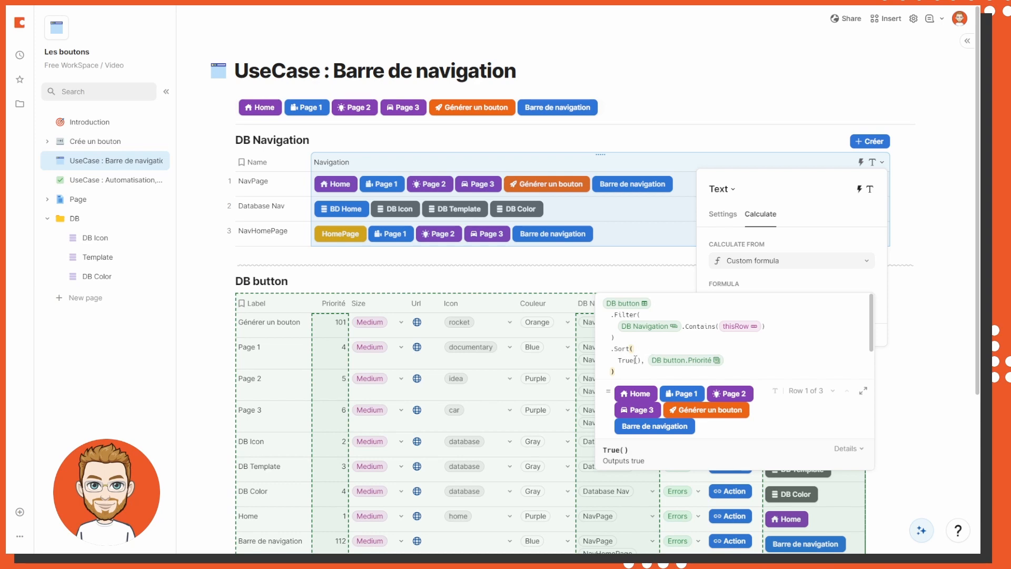
left_click(616, 363)
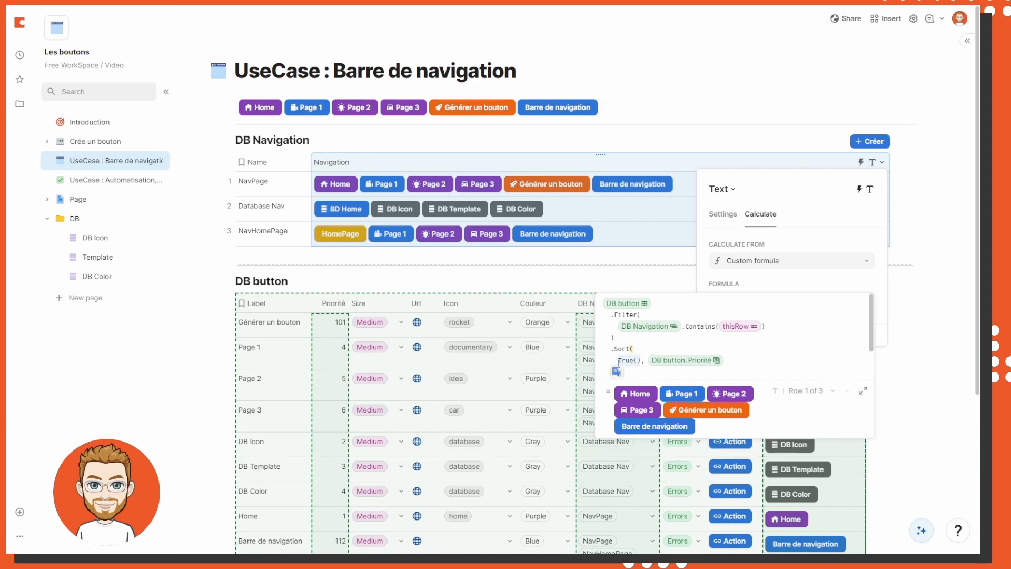
left_click(626, 361)
left_click(680, 360)
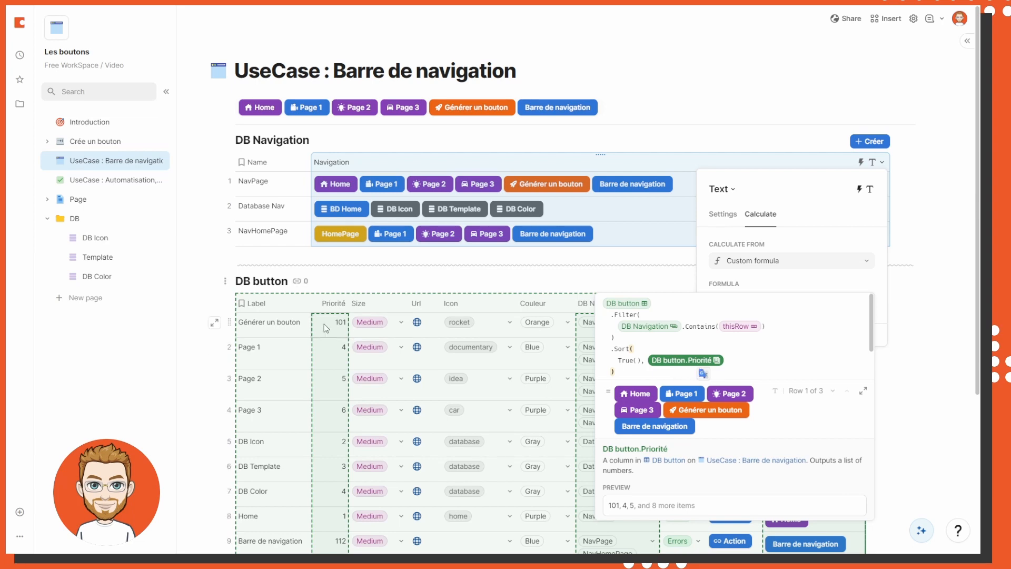
scroll(747, 353, "down", 2)
left_click(672, 335)
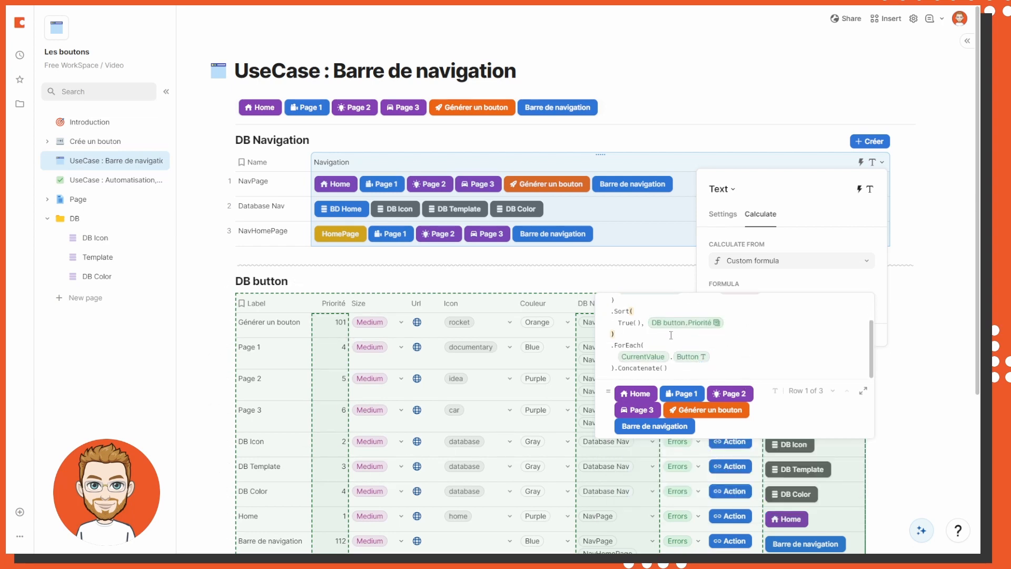
scroll(651, 345, "up", 1)
scroll(628, 370, "down", 1)
left_click(631, 346)
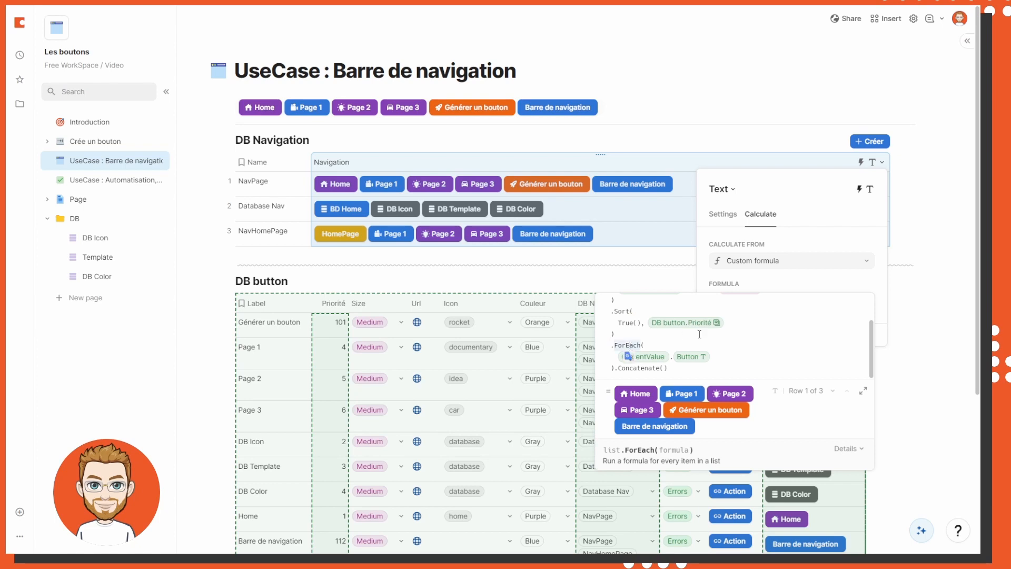
left_click(669, 368)
left_click(698, 365)
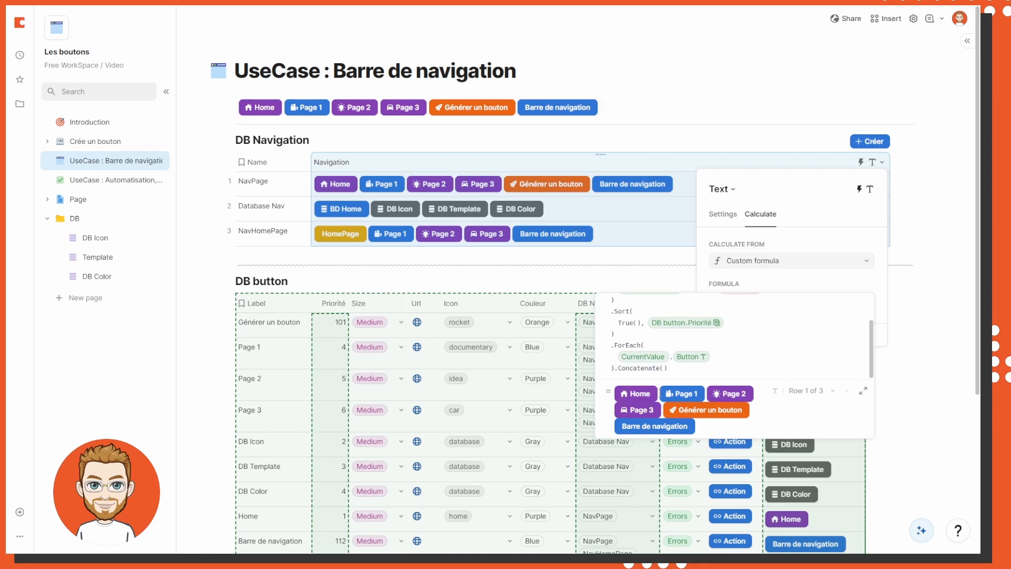
- Try removing Concatenate() from the end of the Navigation formula, undo the removal, and close the formula editor
left_click_drag(669, 368, 615, 376)
key("BackSpace")
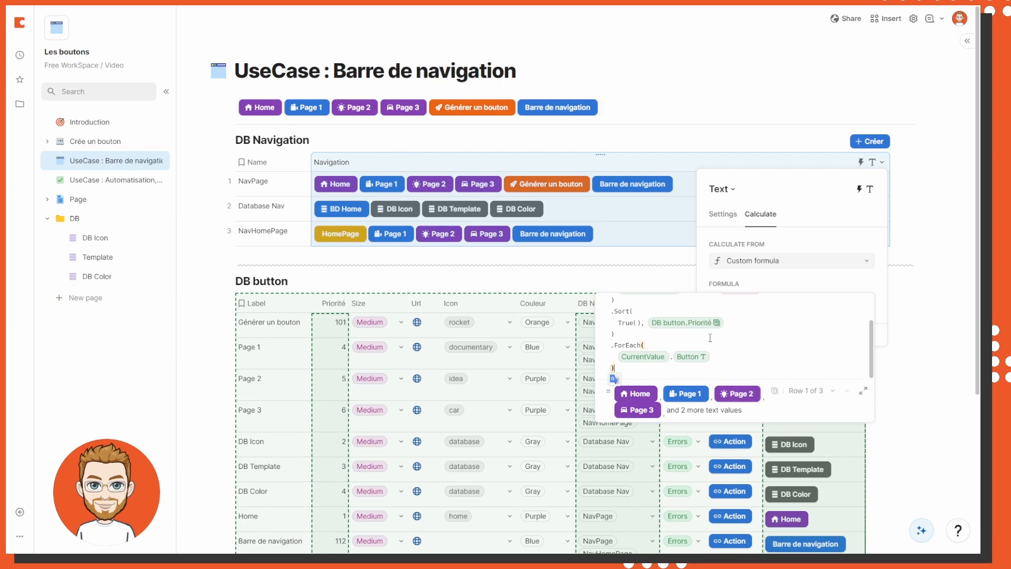
key("ctrl+z")
left_click(726, 364)
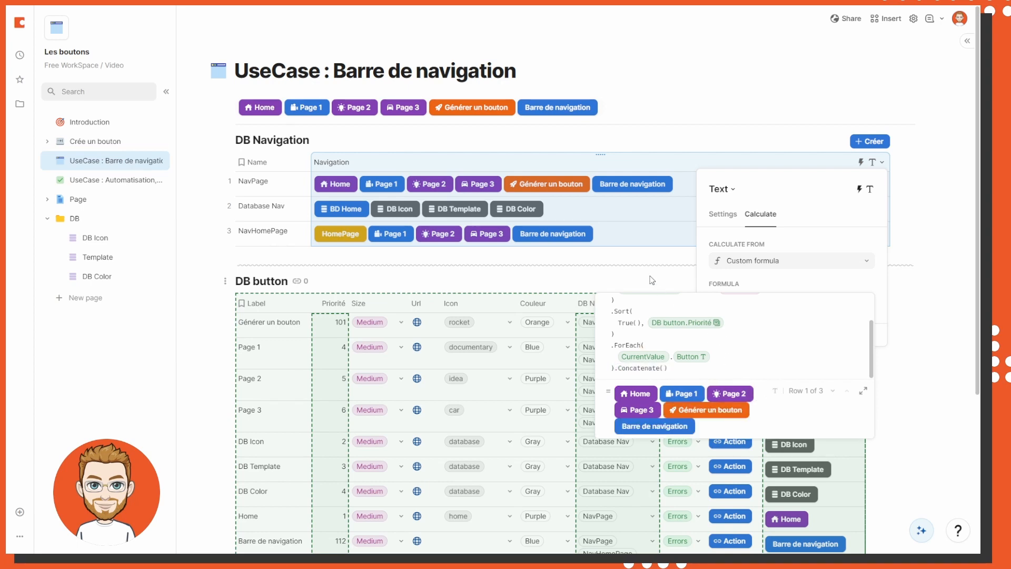
left_click(652, 280)
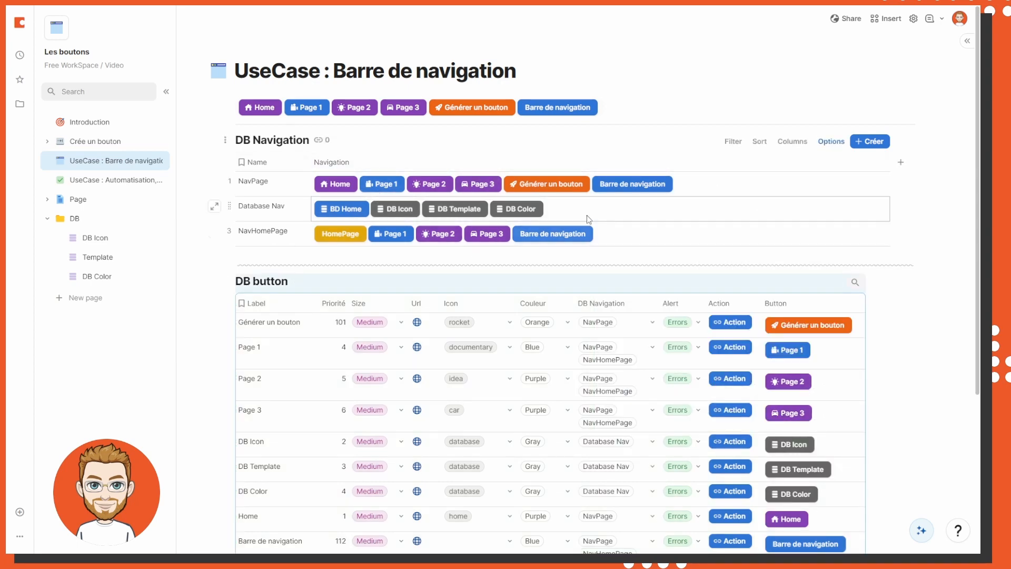
- Open the DB Icon page and test its navigation bar through DB Template, DB Color, DB Icon and BD Home
scroll(439, 211, "down", 2)
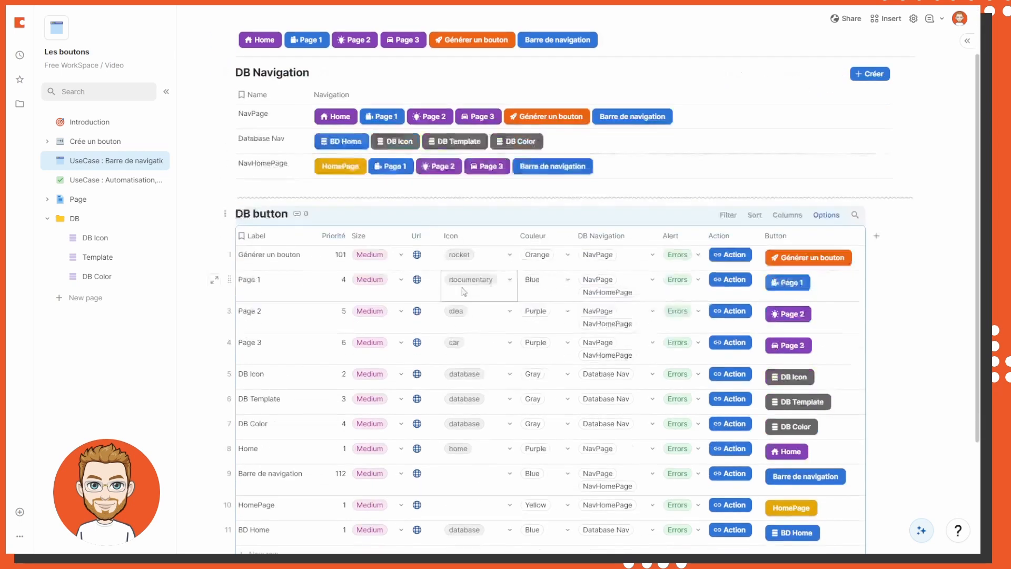
scroll(340, 184, "up", 2)
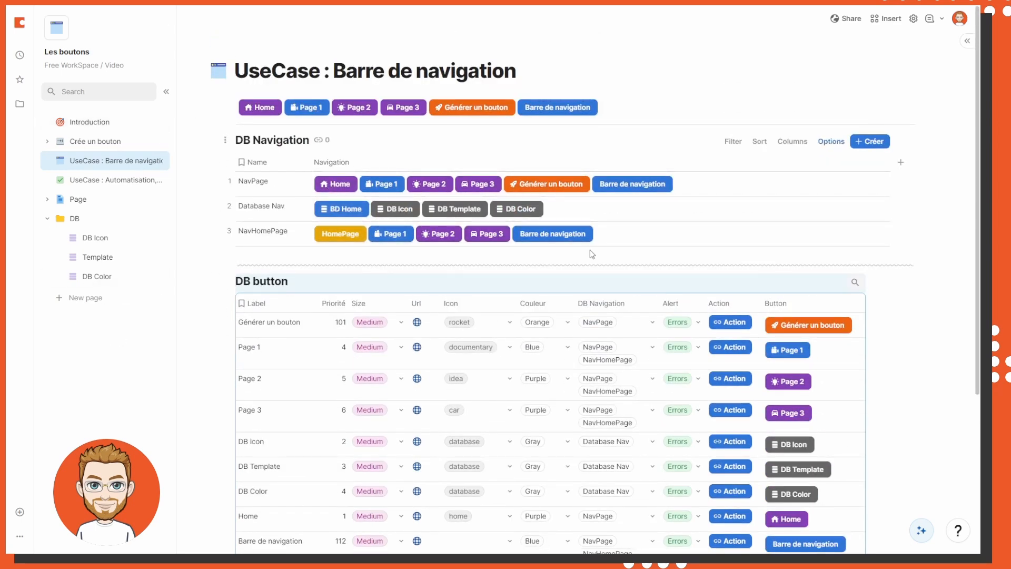
left_click(104, 257)
left_click(102, 240)
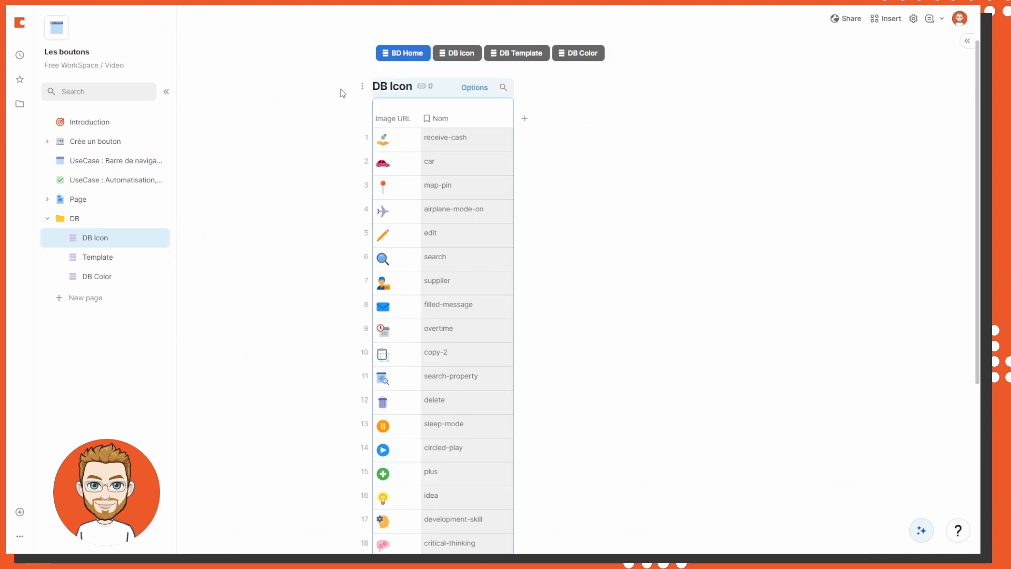
scroll(405, 100, "up", 2)
scroll(464, 117, "down", 2)
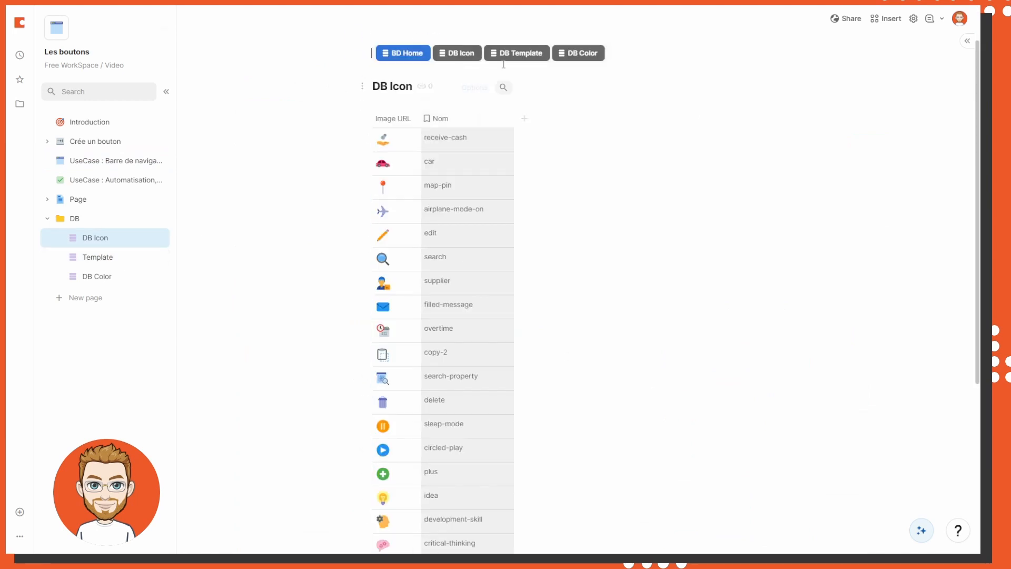
scroll(505, 105, "up", 2)
left_click(517, 107)
left_click(590, 108)
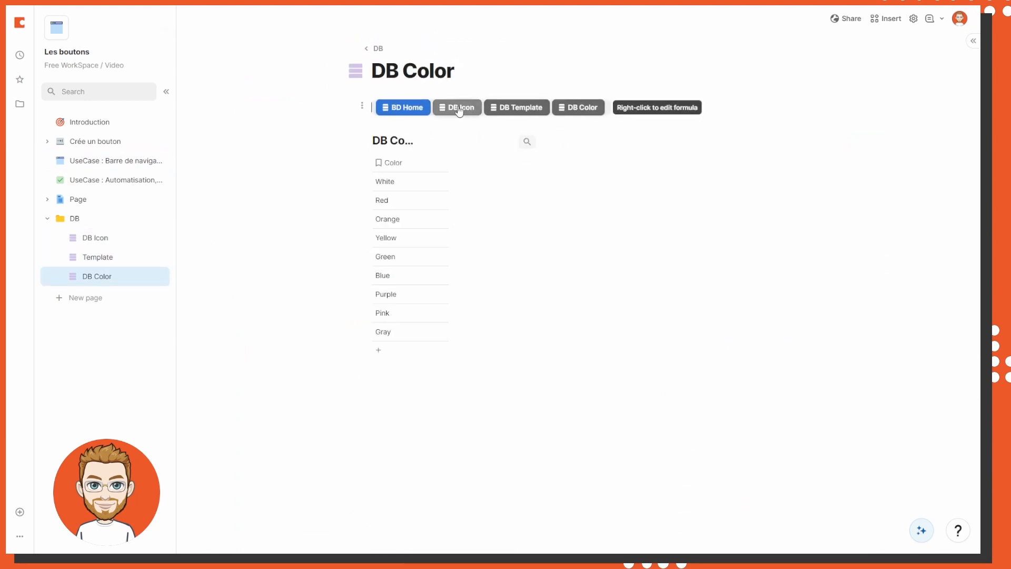
left_click(456, 107)
left_click(403, 50)
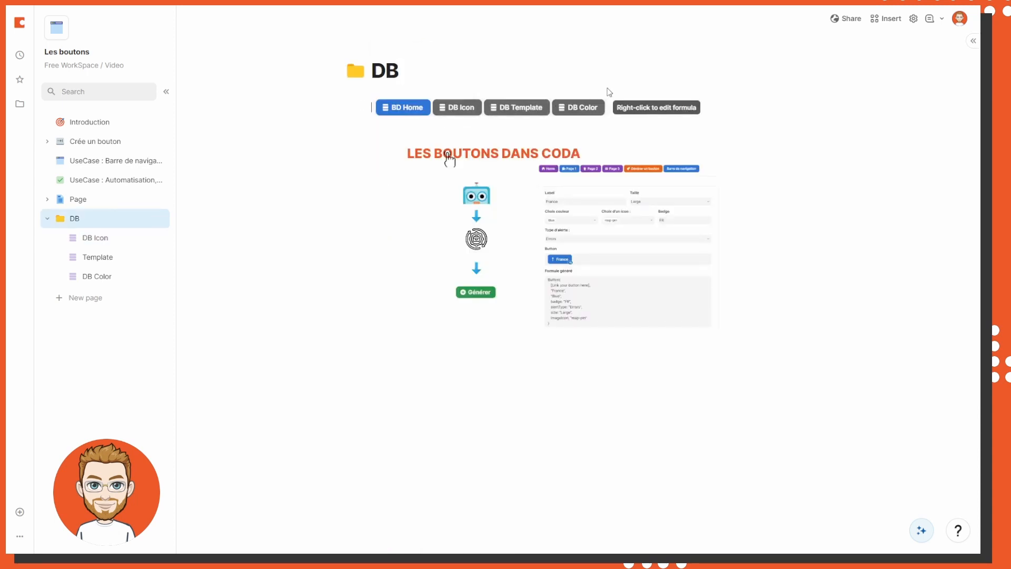
- Delete the navigation bar on the DB page and start a new formula there referencing the Database Nav row of DB Navigation
key("BackSpace")
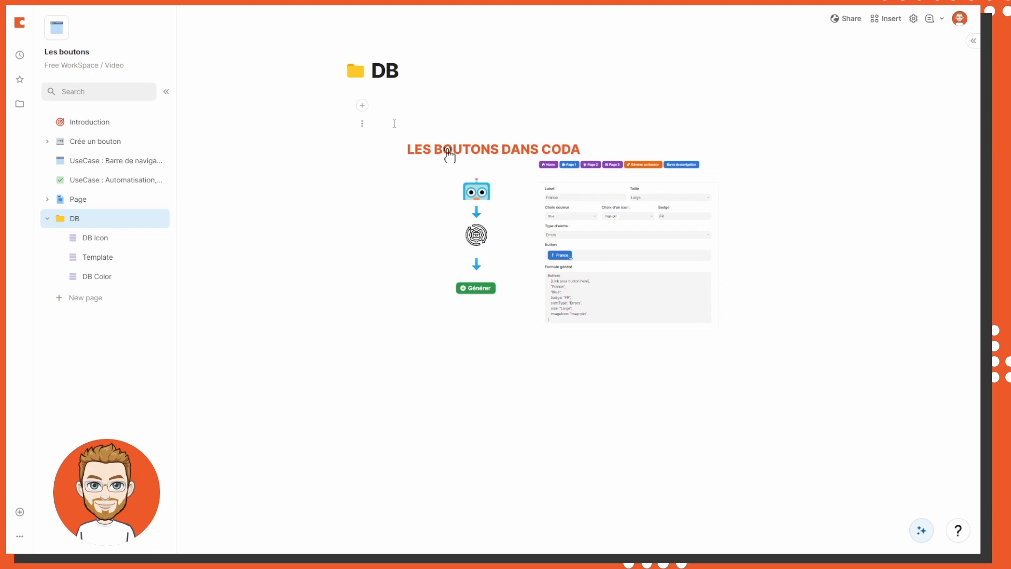
type("=")
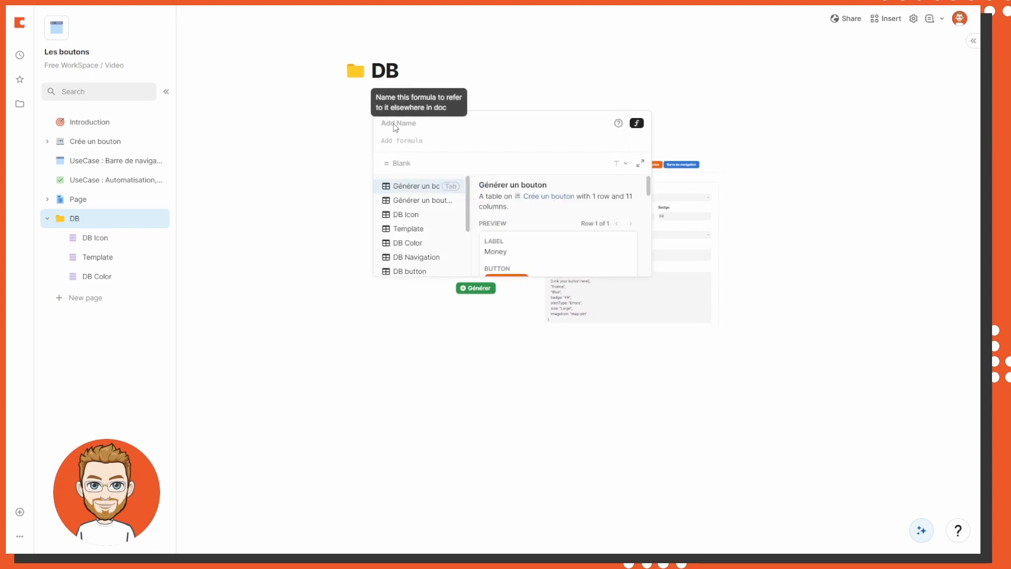
type("@")
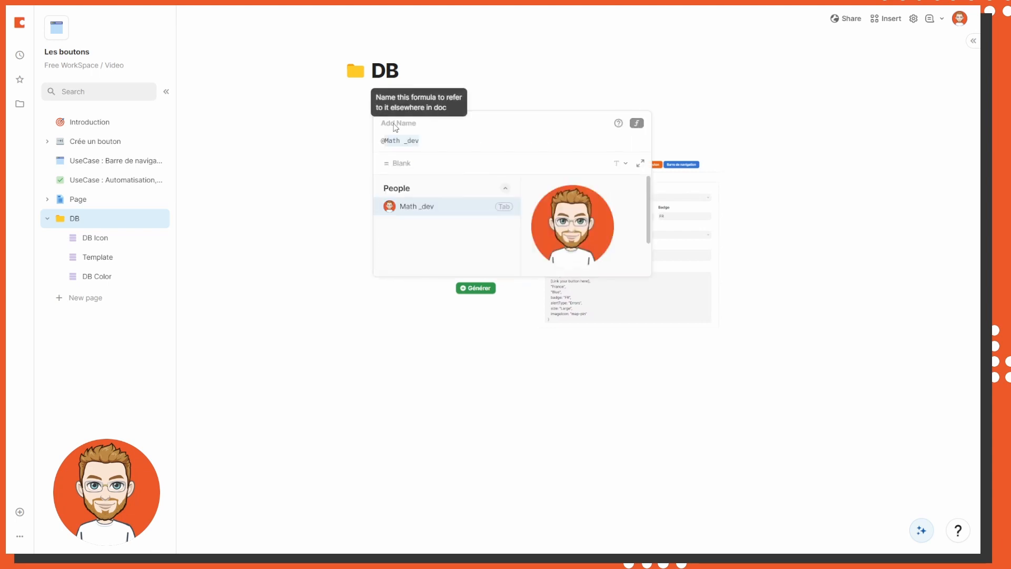
type("da")
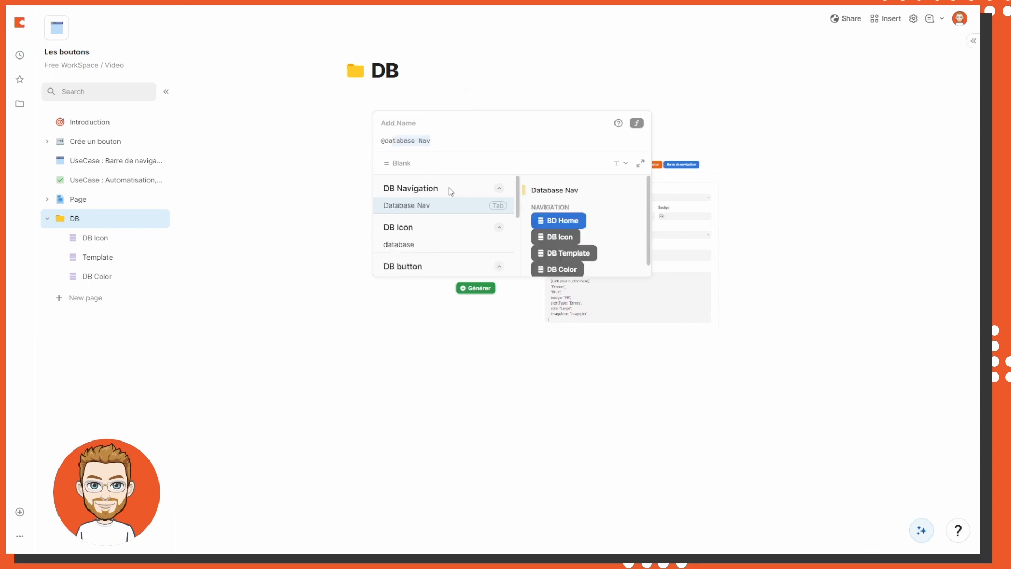
scroll(592, 220, "down", 1)
scroll(598, 219, "up", 1)
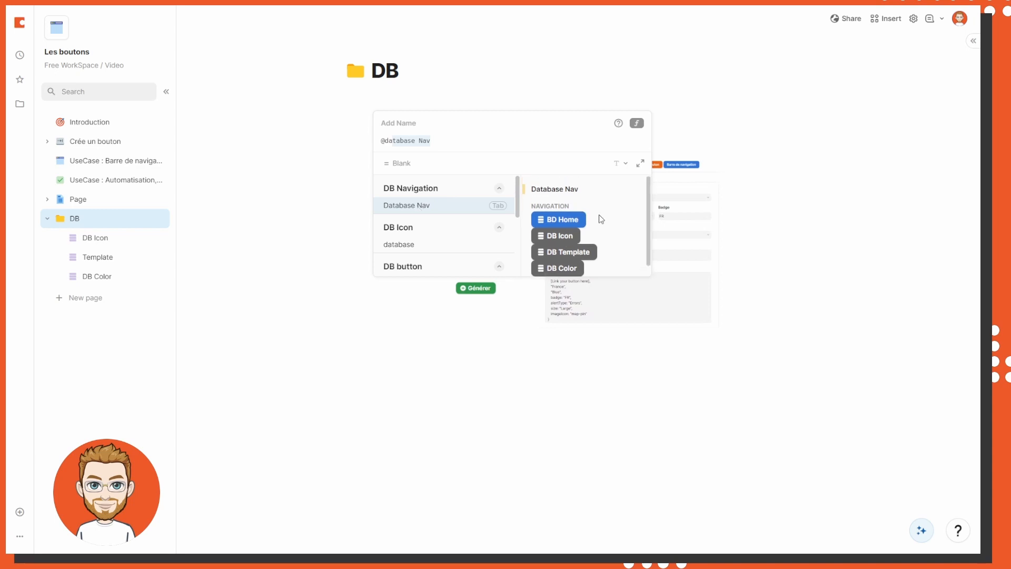
scroll(598, 221, "down", 1)
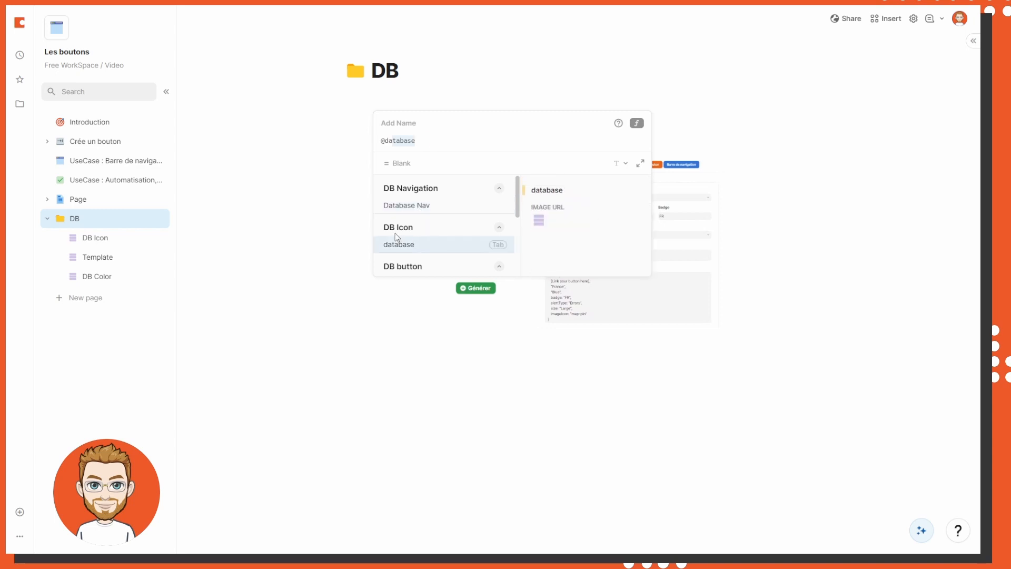
scroll(401, 221, "down", 2)
scroll(425, 232, "down", 2)
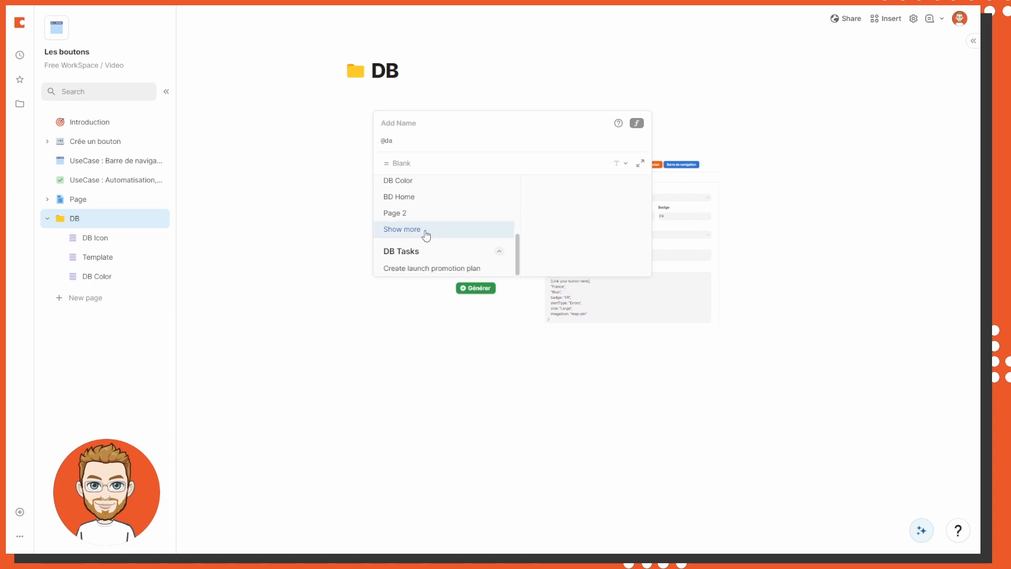
scroll(413, 228, "up", 5)
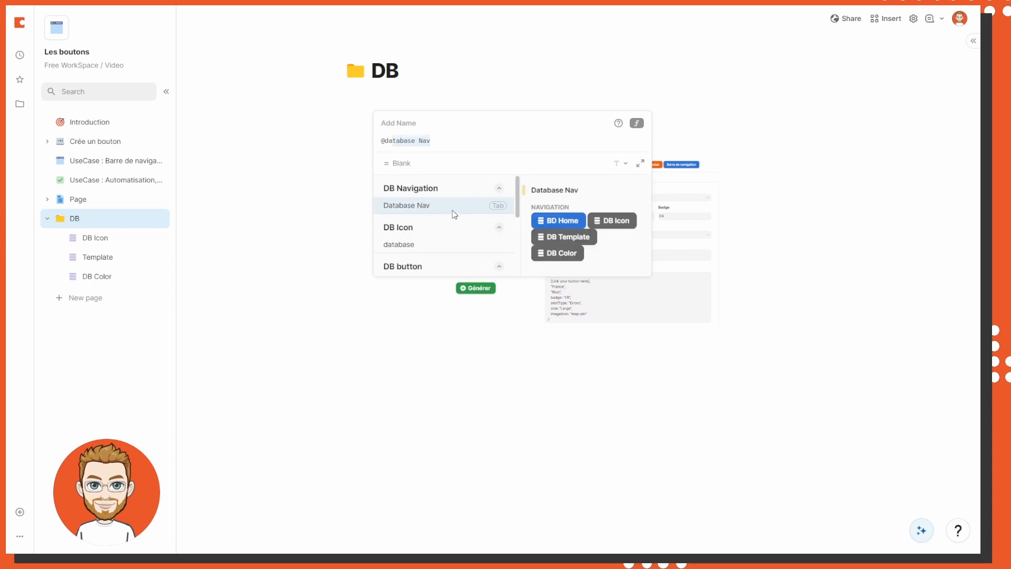
left_click(453, 210)
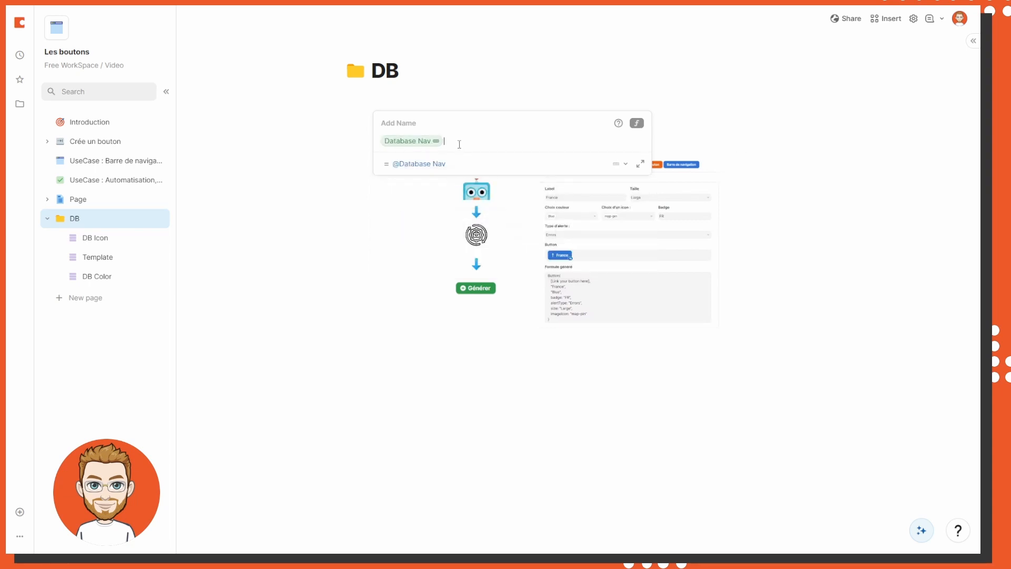
- Extend the DB page formula with the Navigation column of the Database Nav row and commit it
type(".name")
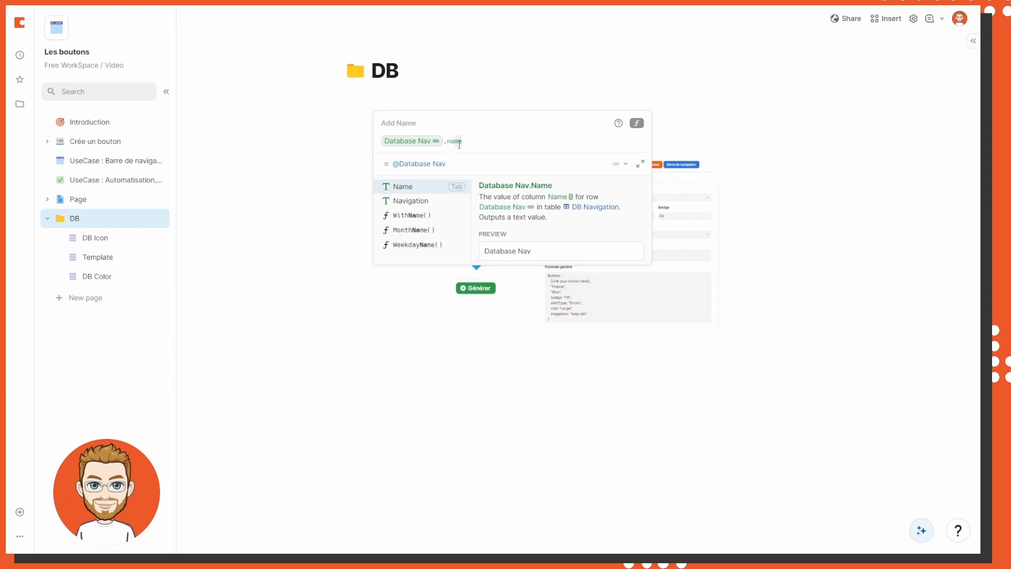
key("Down")
key("Tab")
left_click(395, 423)
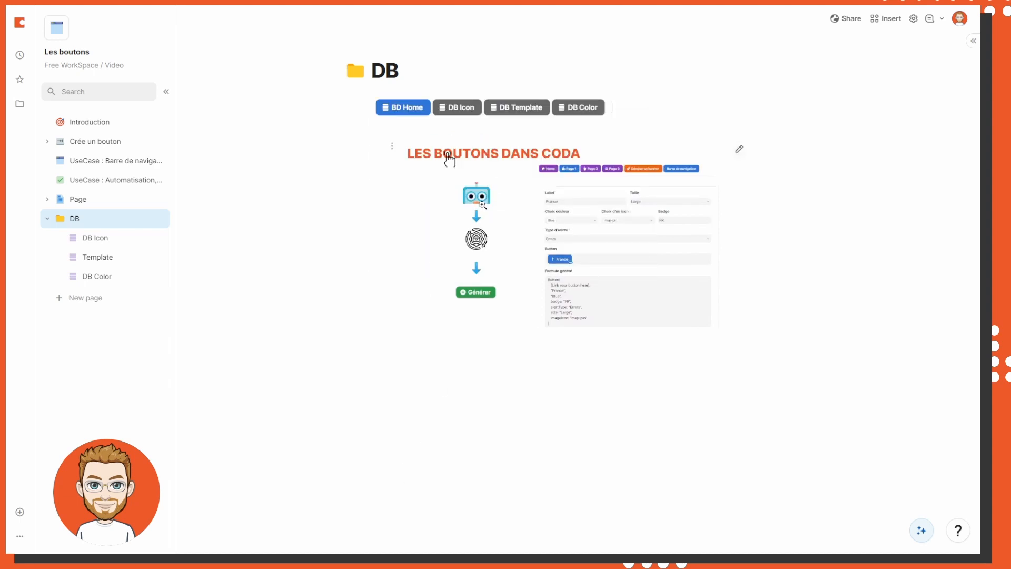
- Test the rebuilt bar with DB Color, DB Icon and BD Home, and return to the UseCase : Barre de navigation page
left_click(580, 107)
left_click(456, 107)
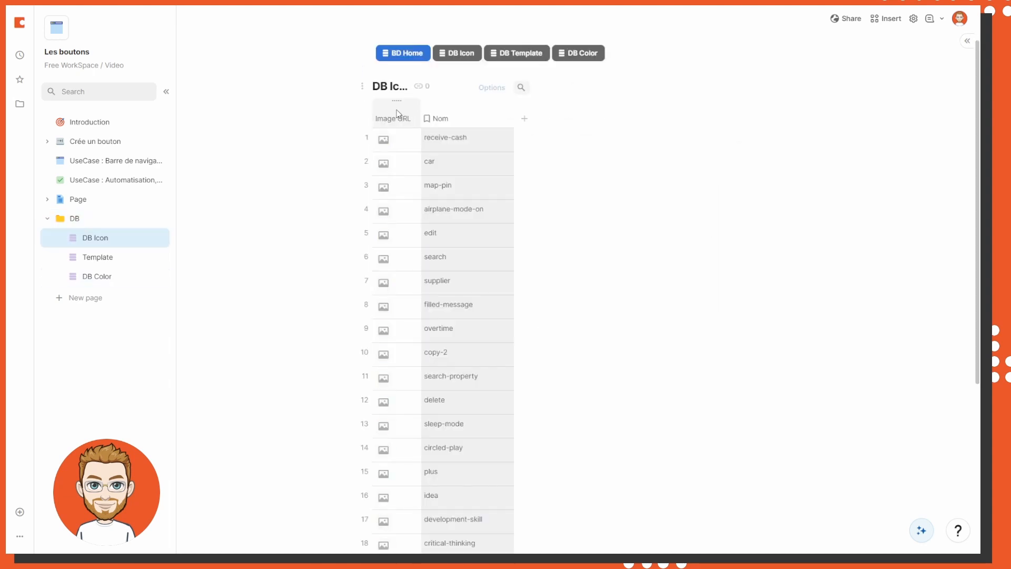
left_click(403, 53)
left_click(82, 160)
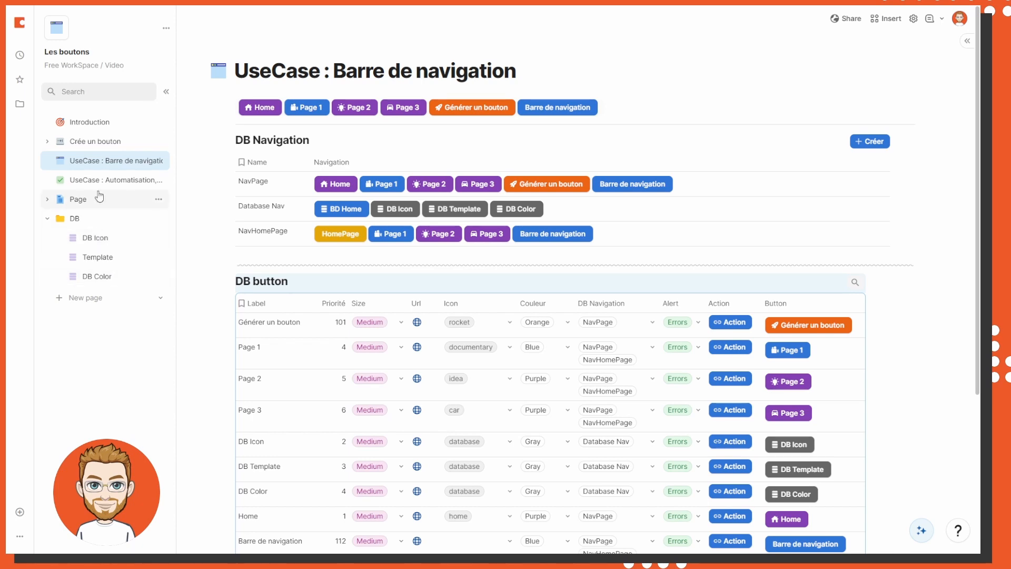
- Browse the DB pages using only the navigation buttons with the page list collapsed, restore the list, and return to UseCase : Barre de navigation
left_click(164, 92)
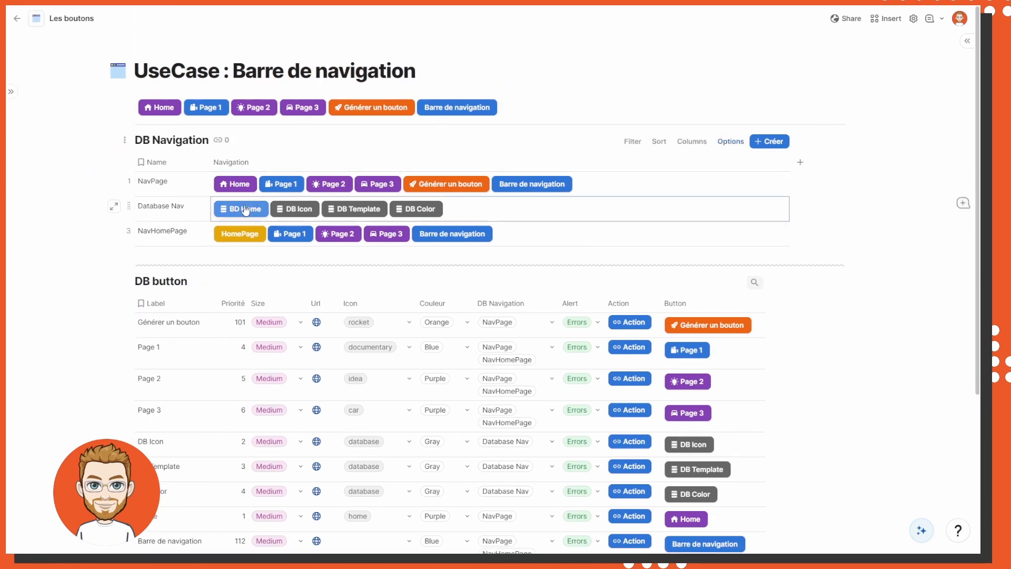
left_click(248, 210)
left_click(450, 109)
left_click(487, 112)
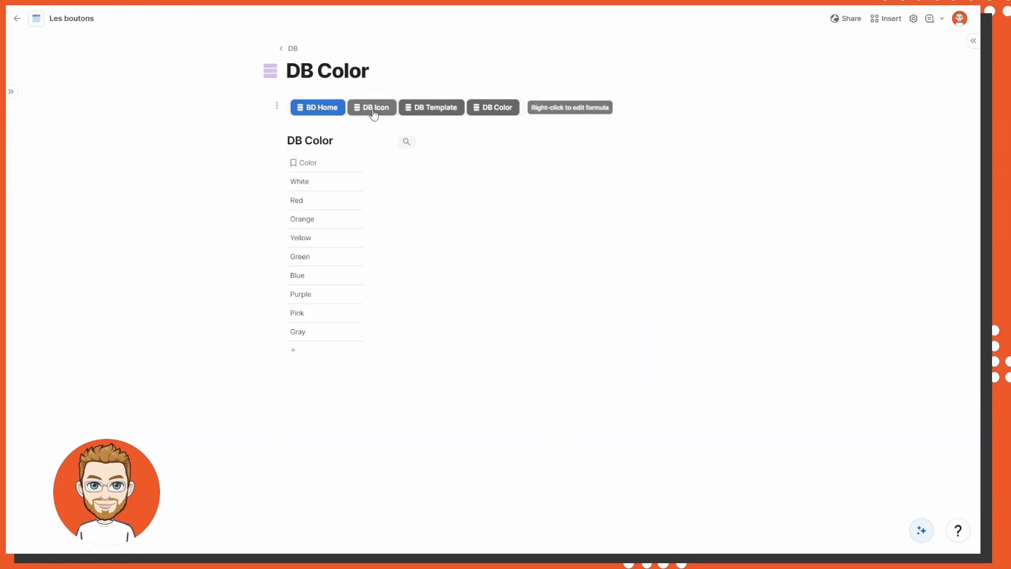
left_click(357, 114)
left_click(290, 48)
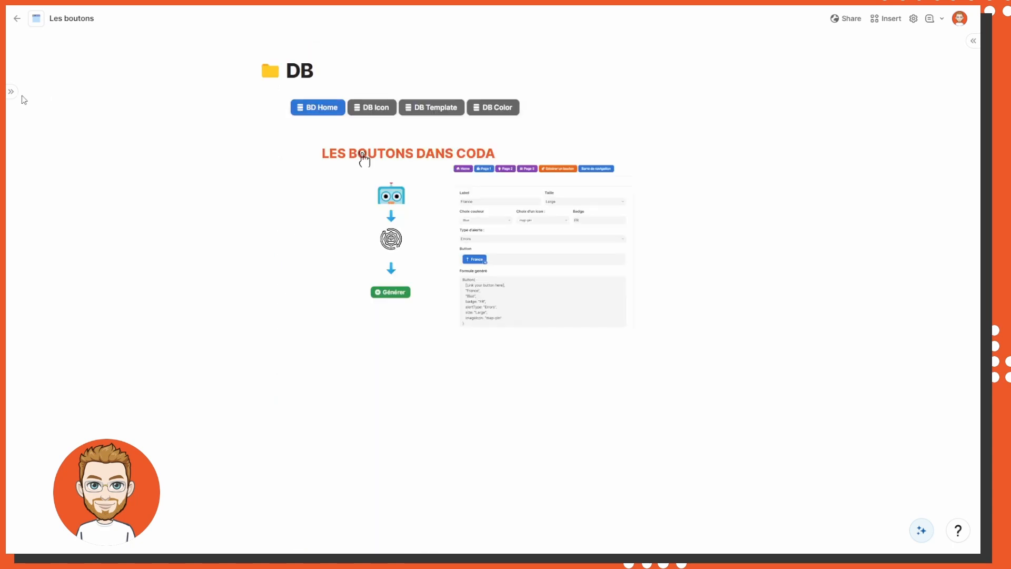
left_click(13, 94)
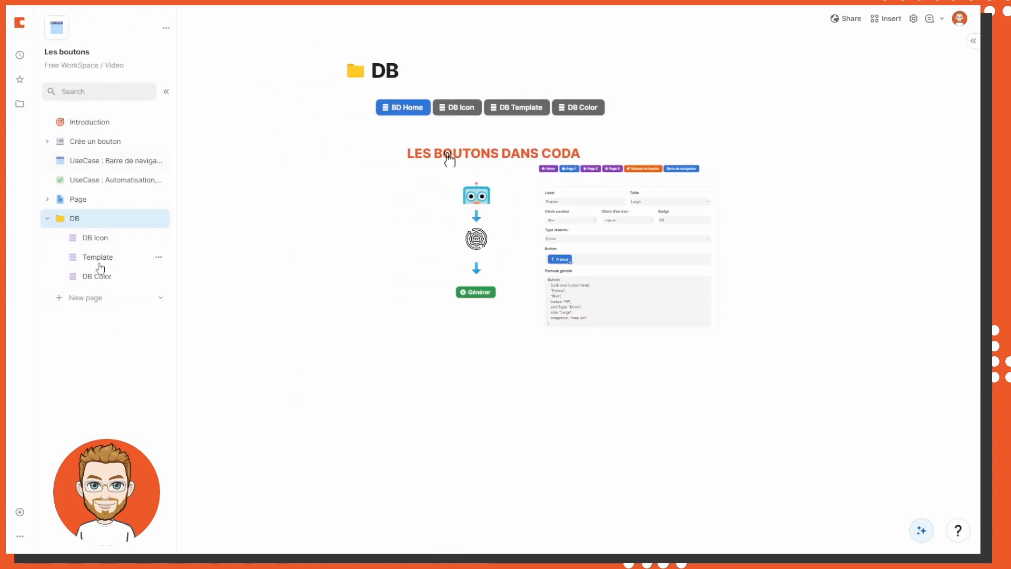
left_click(126, 161)
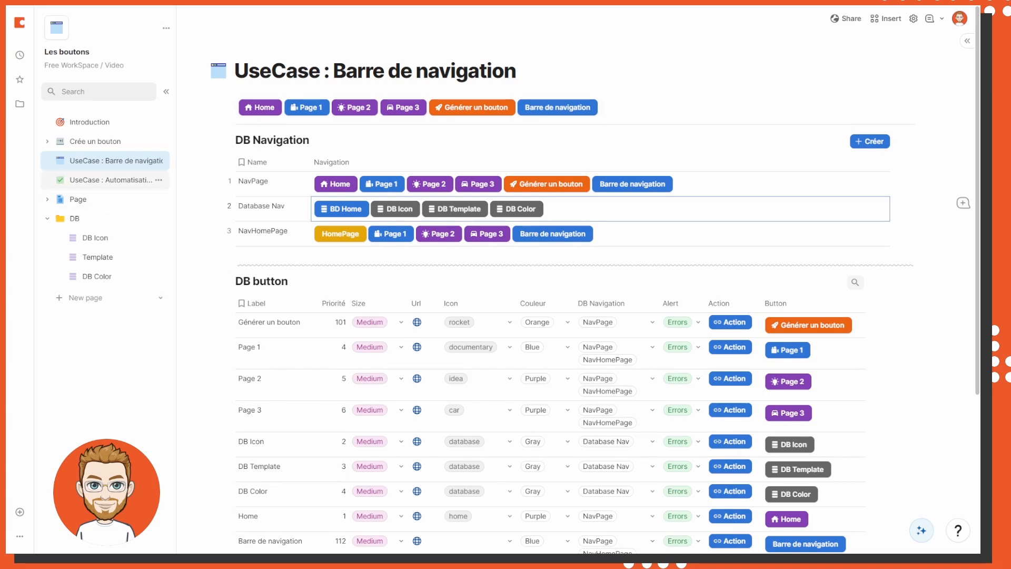
- Open the UseCase : Automatisation, bouton et Template page and look over its project and task tables
left_click(96, 182)
left_click(313, 232)
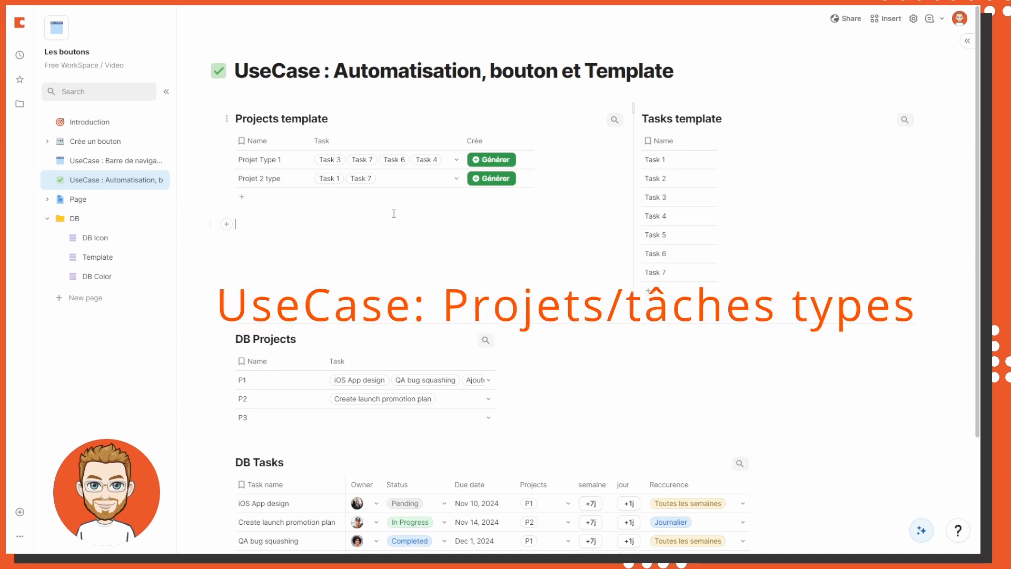
scroll(394, 213, "down", 2)
scroll(412, 217, "up", 2)
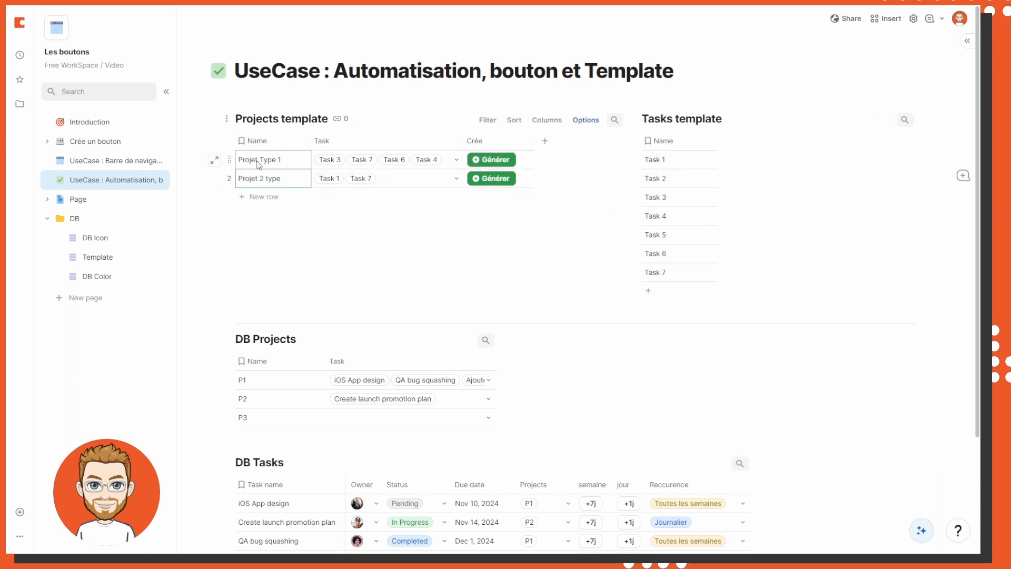
- Compare the template tables with DB Projects and DB Tasks, and generate a project from Projet Type 1 with its Générer button
scroll(271, 437, "down", 3)
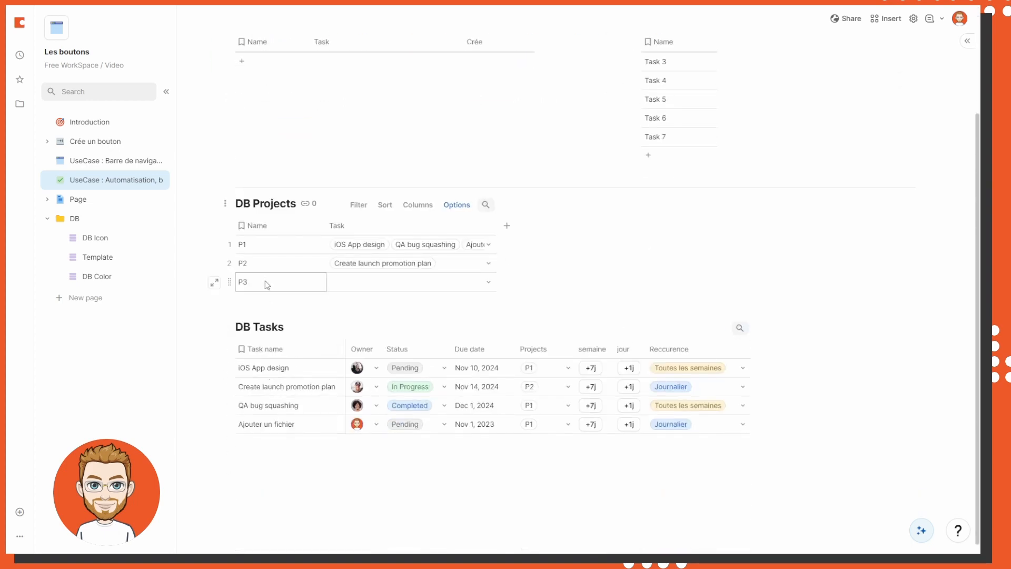
scroll(405, 356, "up", 3)
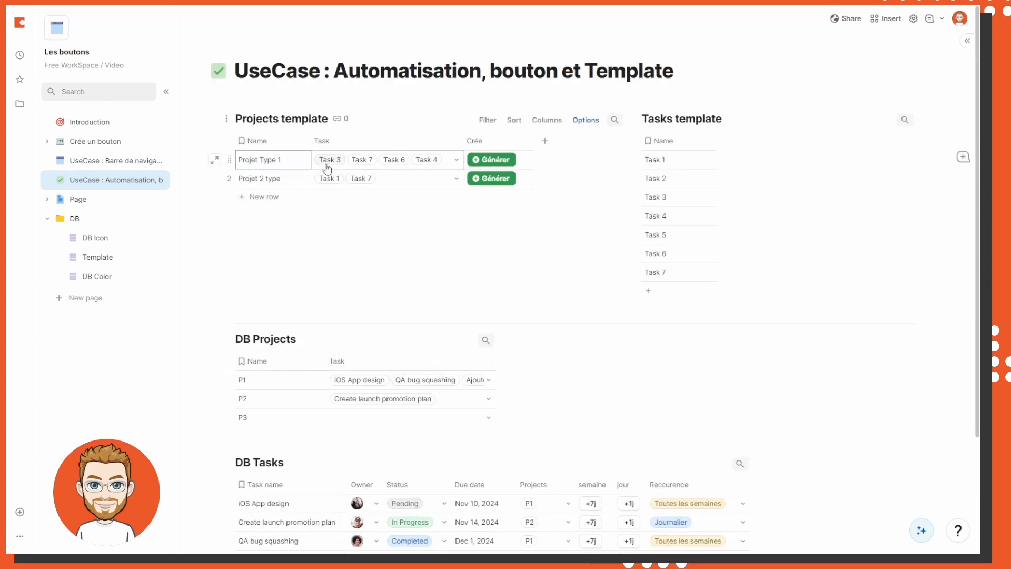
scroll(358, 358, "down", 3)
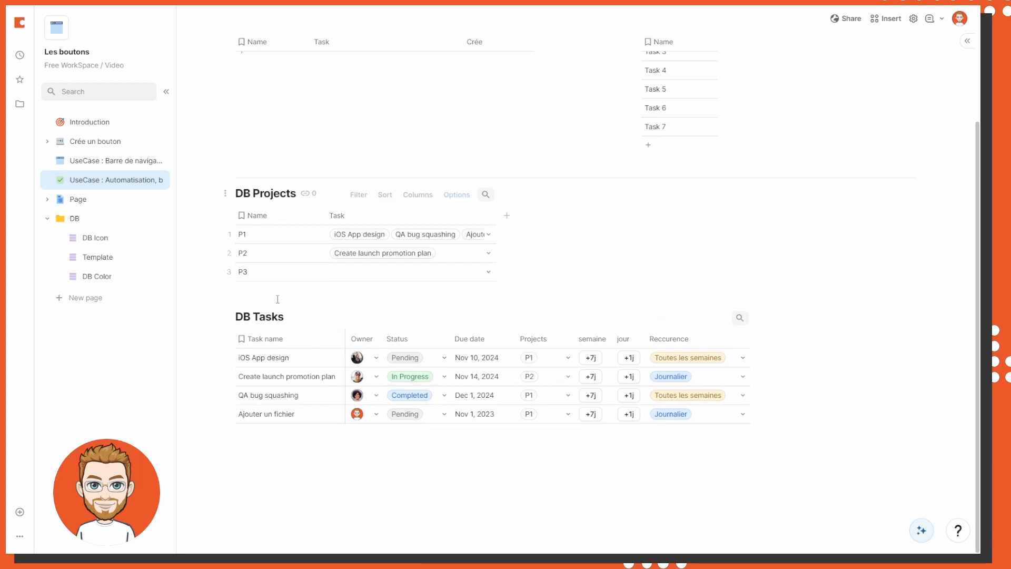
scroll(264, 271, "up", 3)
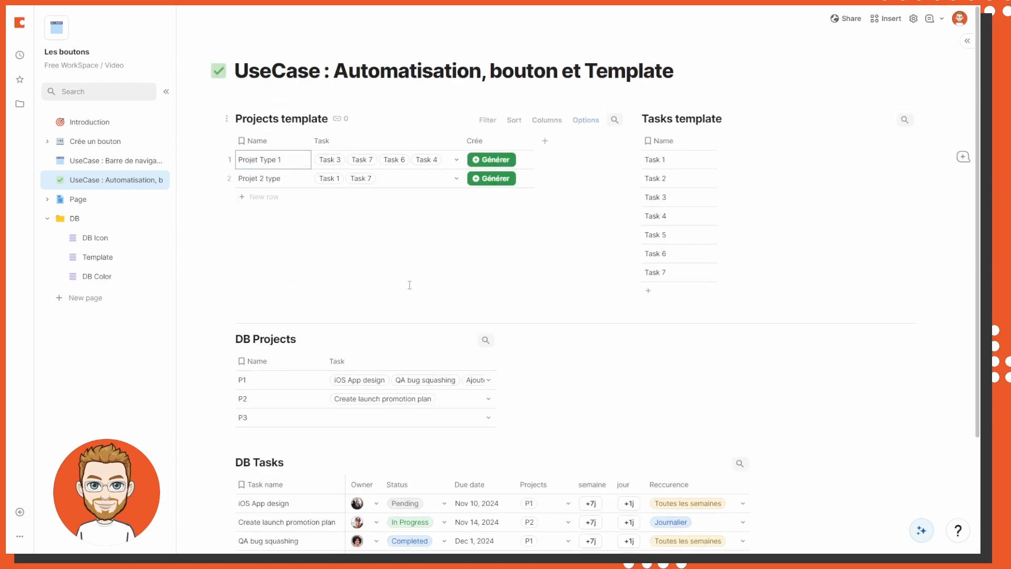
scroll(409, 286, "down", 3)
scroll(538, 325, "up", 3)
left_click(489, 158)
scroll(519, 275, "down", 1)
scroll(519, 276, "down", 3)
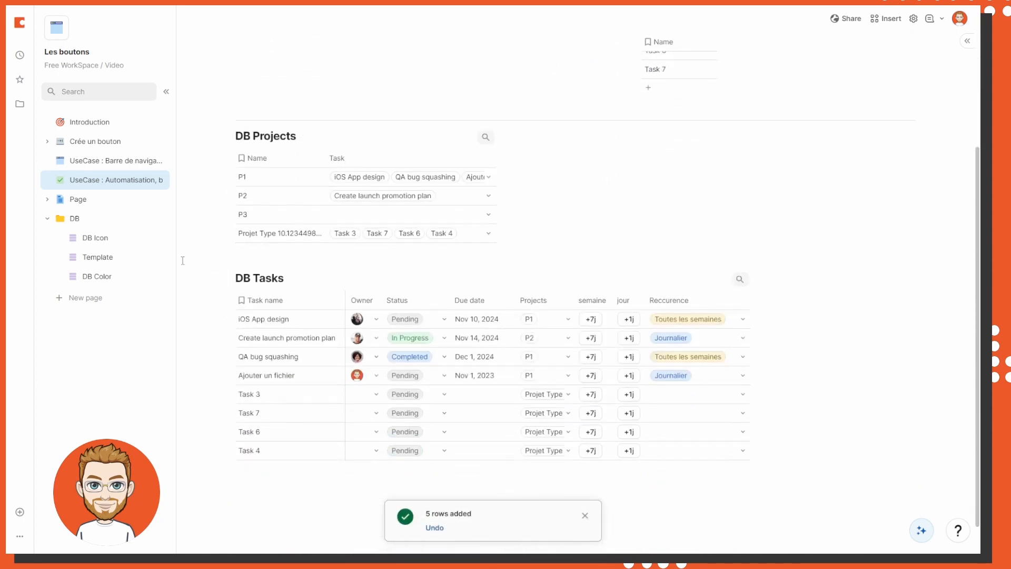
- Delete the four generated task rows from DB Tasks and the generated Projet Type 1 row from DB Projects
left_click(230, 394)
key("Delete")
key("Delete")
key("Delete")
key("Delete")
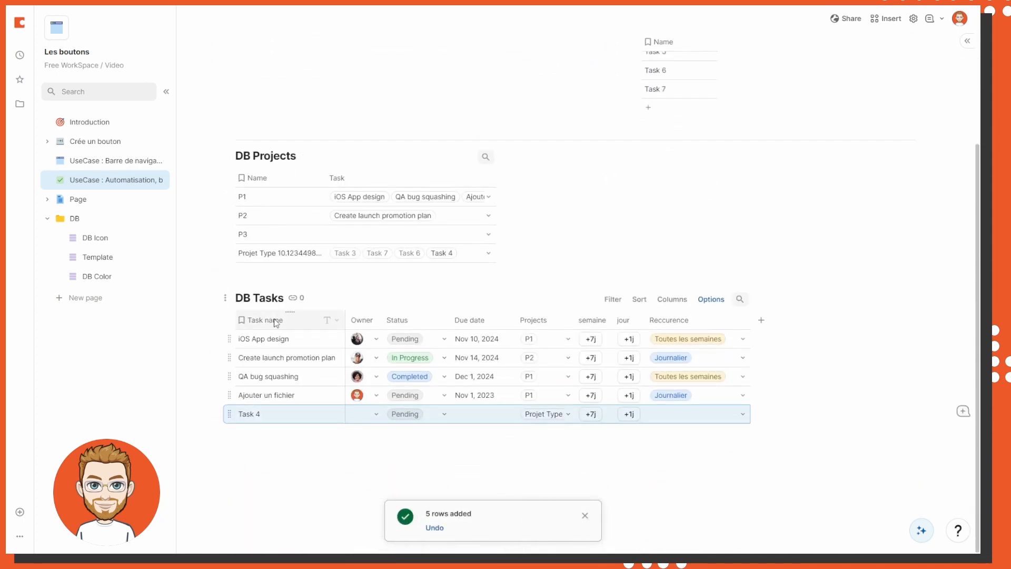
left_click(230, 268)
key("Delete")
scroll(286, 273, "up", 3)
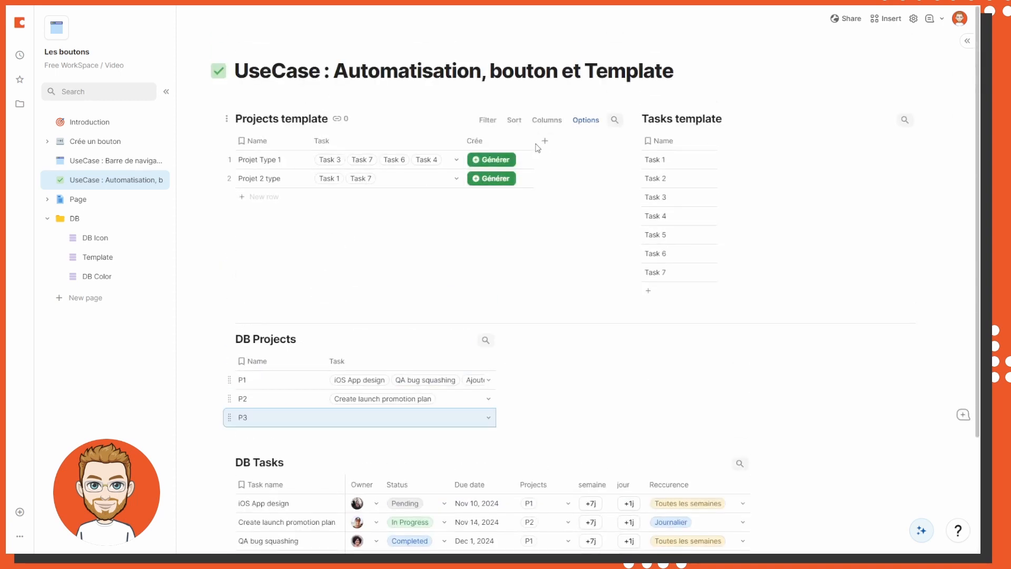
- Delete the Crée column from Projects template and add a new column of type Button in its place
left_click(525, 141)
left_click(573, 408)
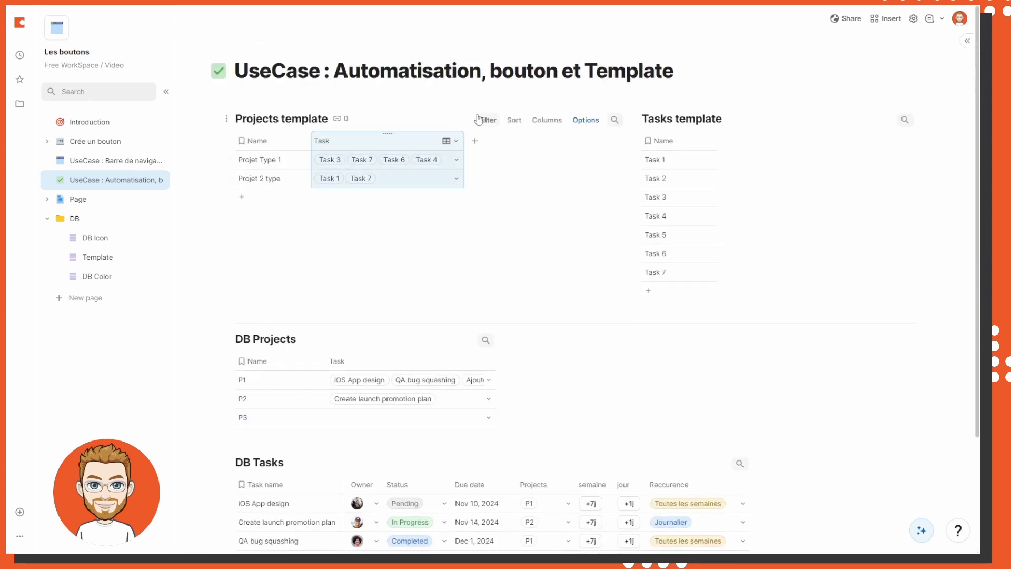
left_click(477, 142)
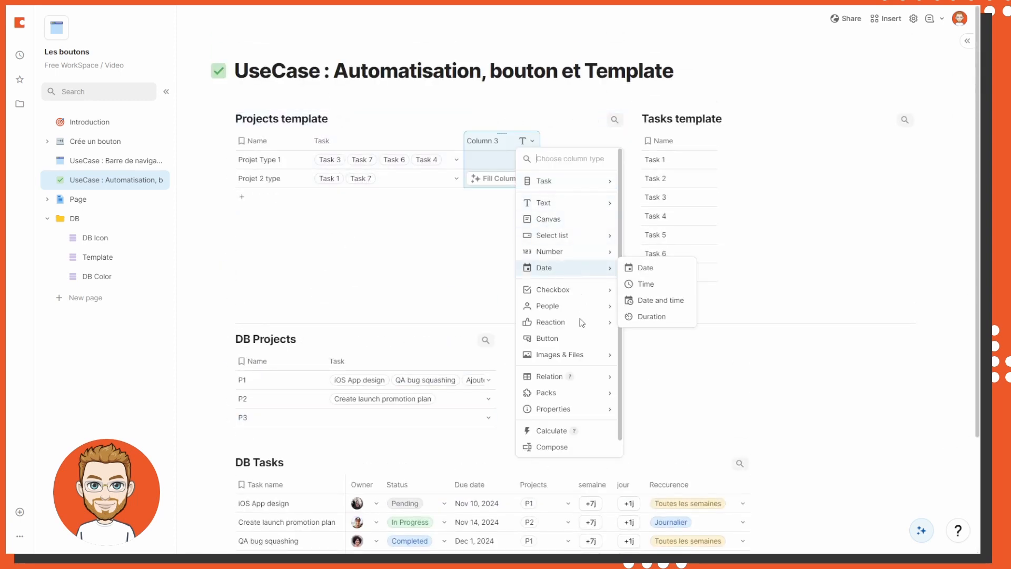
left_click(550, 339)
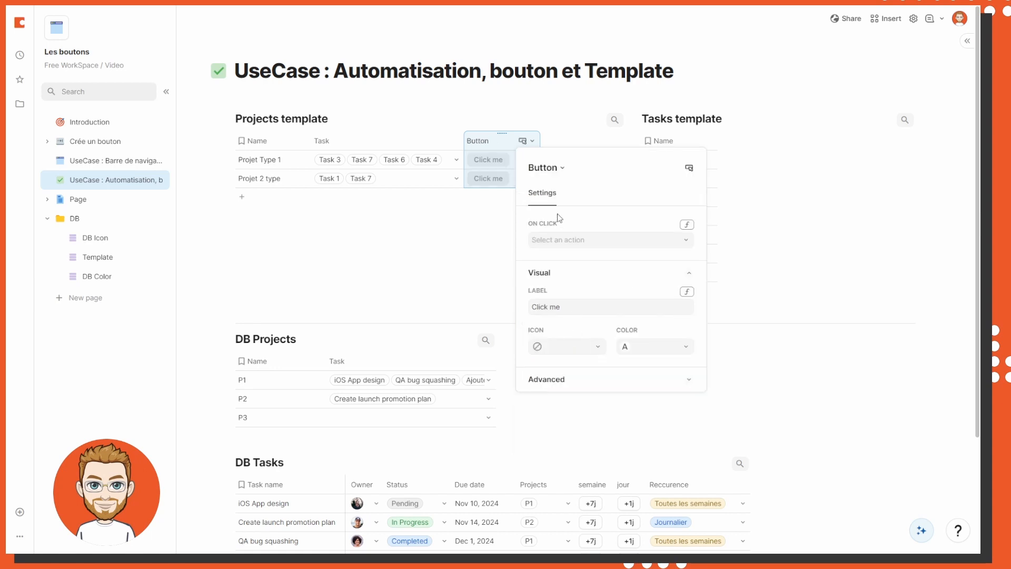
- Set the new button's click action to the formula RunActions(AddRow(DB Projects, DB Projects.Name, thisRow.Name))
left_click(687, 225)
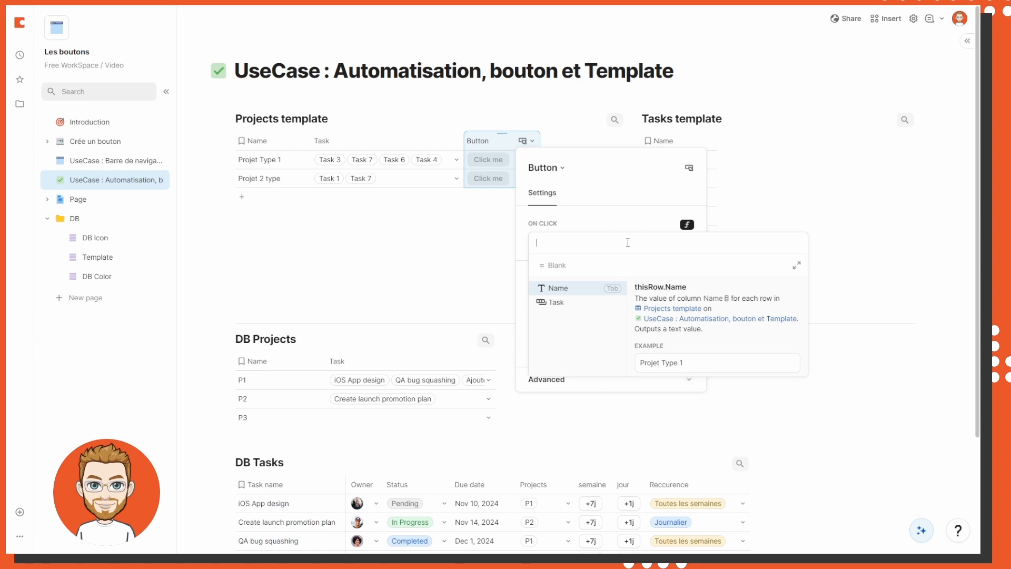
type("RunActions(")
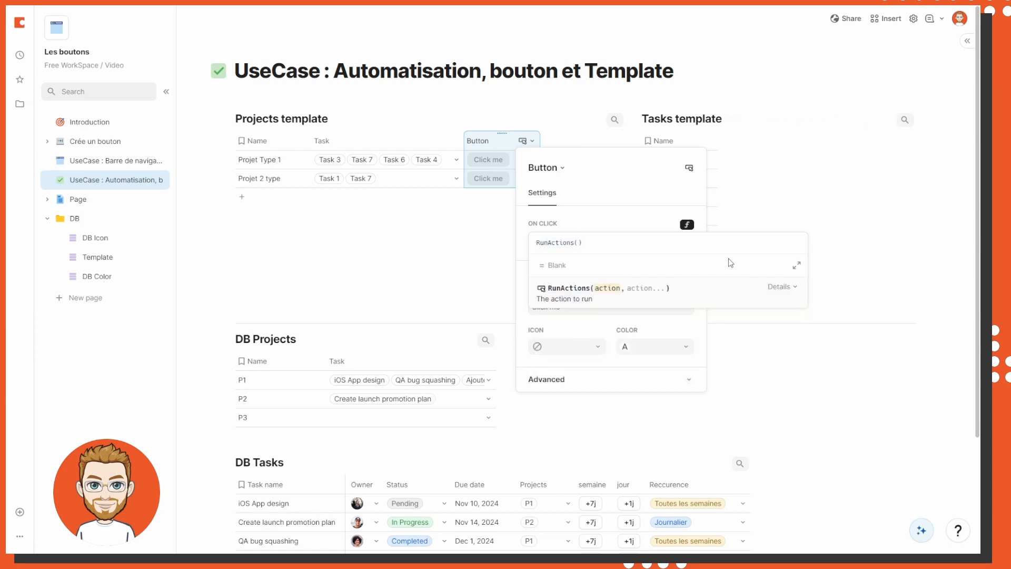
type("AddRow(db Icon")
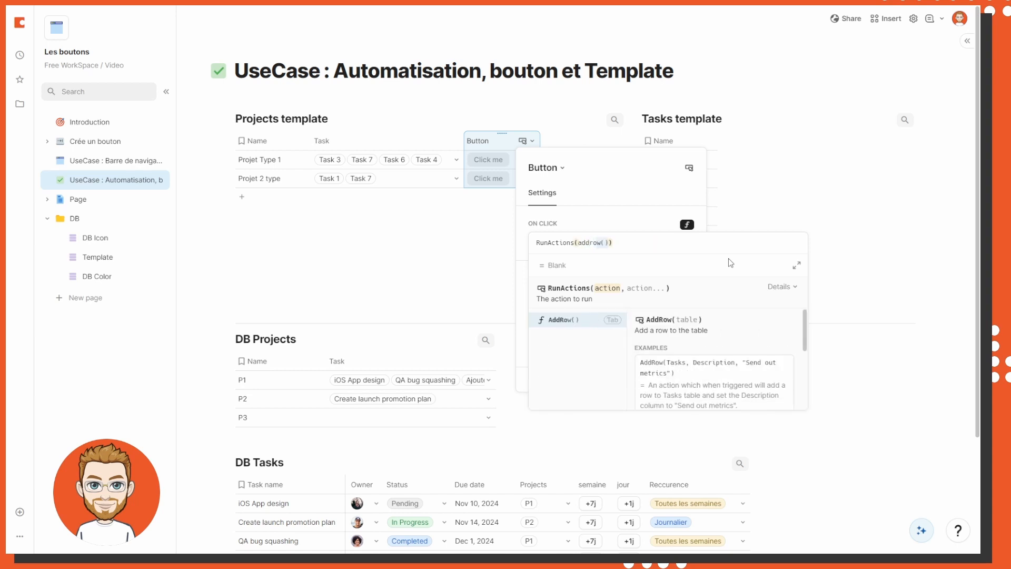
type(" Projects")
key("Tab")
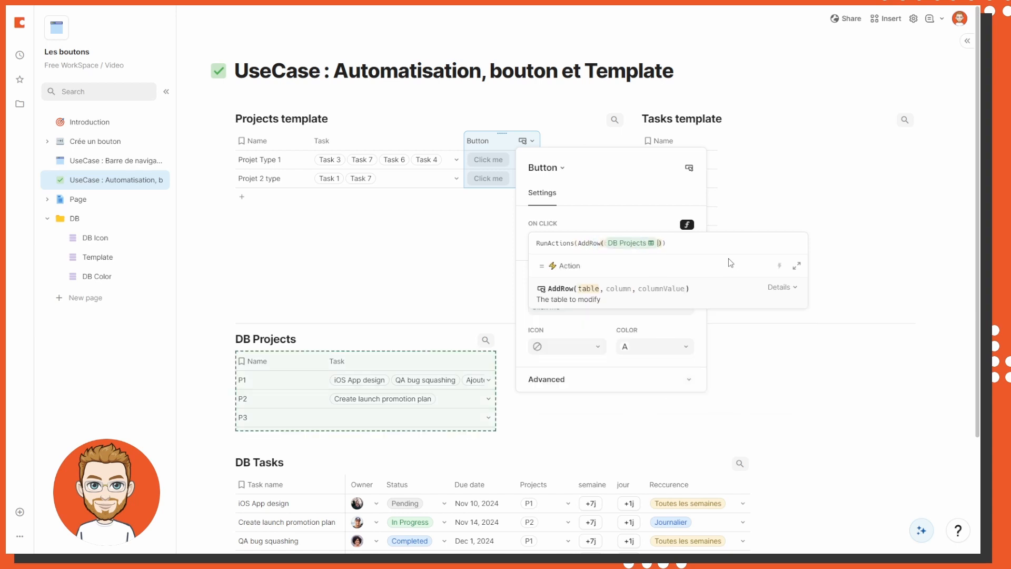
type(",Name")
key("Tab")
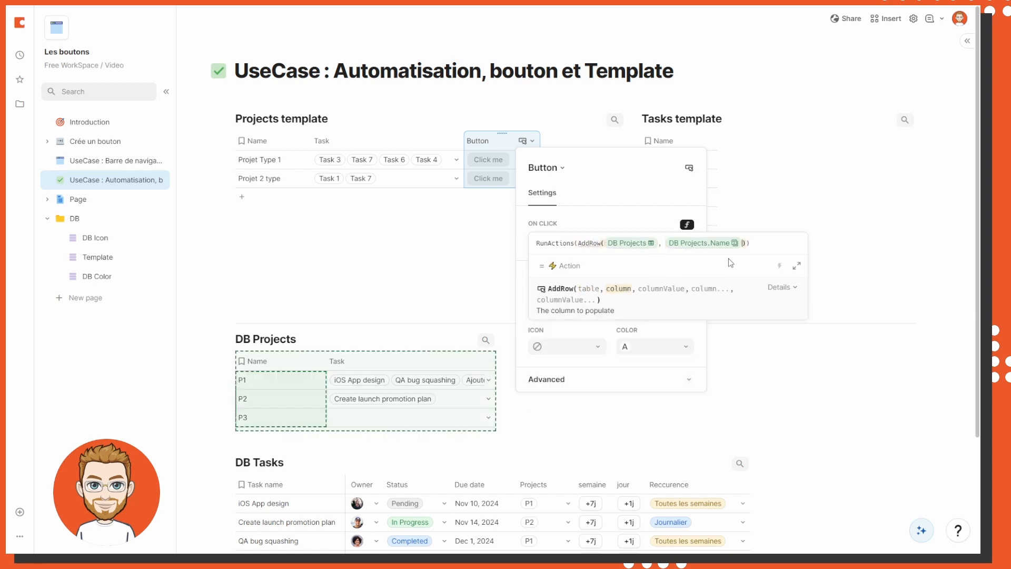
type(",thisRow")
key("Tab")
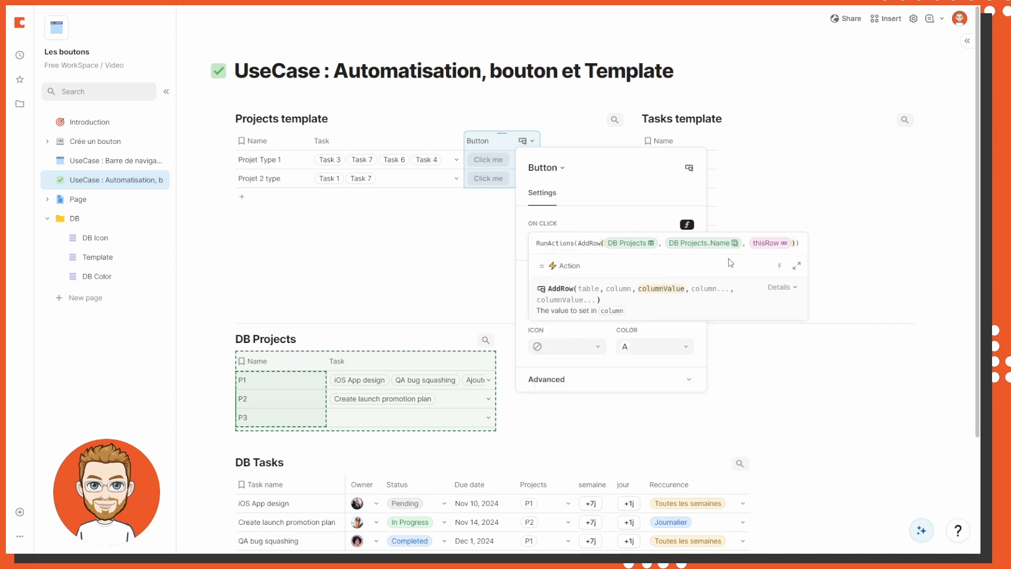
type(".name")
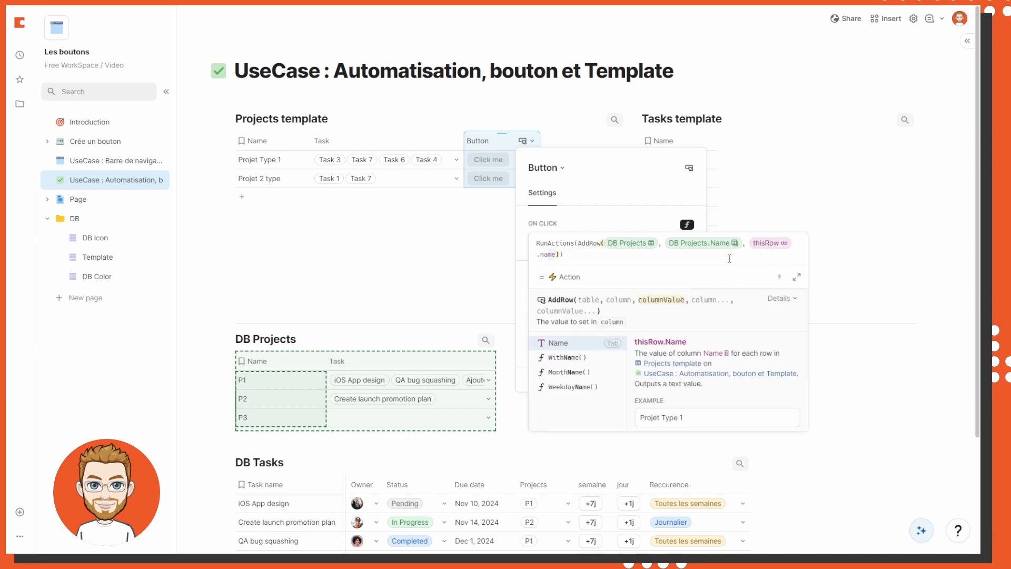
key("Tab")
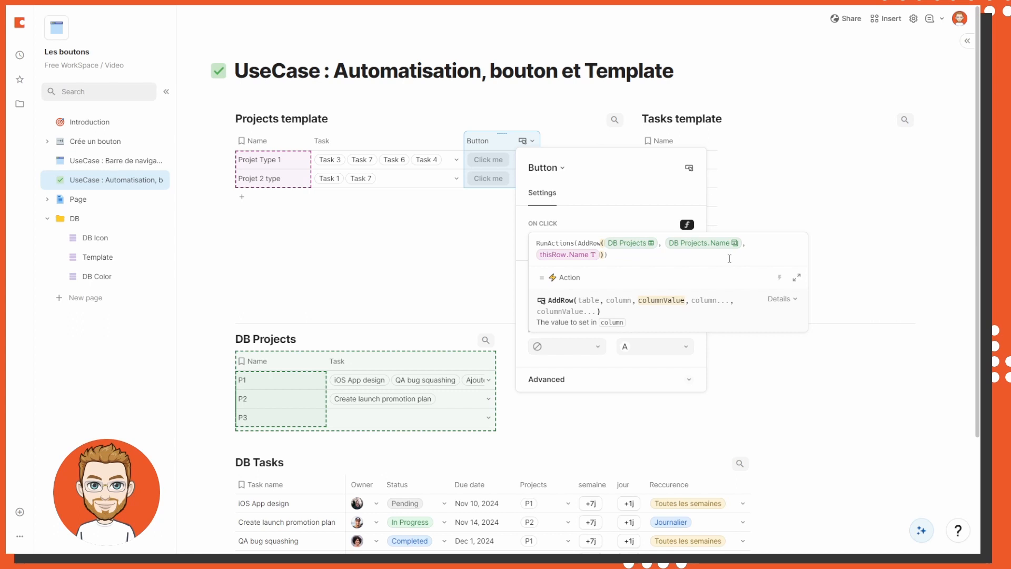
left_click(369, 241)
- Test the new button on Projet Type 1 and delete the row it adds to DB Projects
left_click(488, 160)
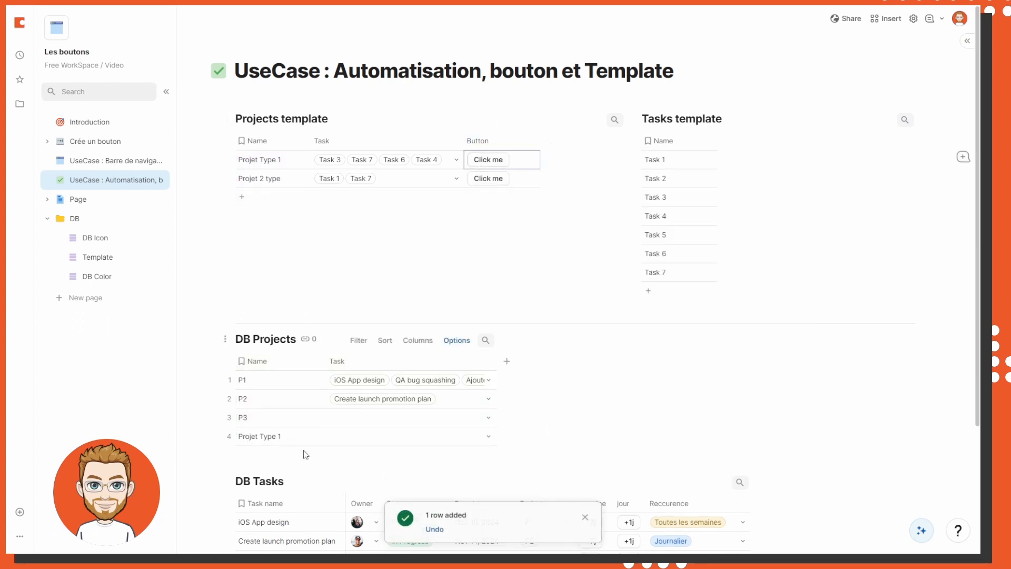
left_click(228, 437)
key("Delete")
- Reopen the Button column's click formula and begin a second RunActions action with Task.ForEach() following the DB Projects AddRow
left_click(526, 141)
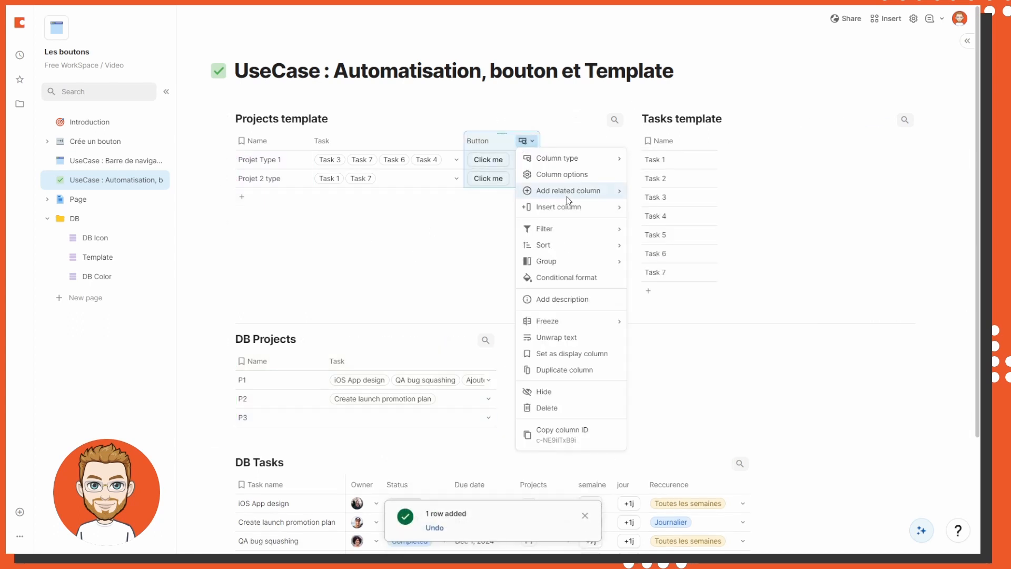
left_click(562, 174)
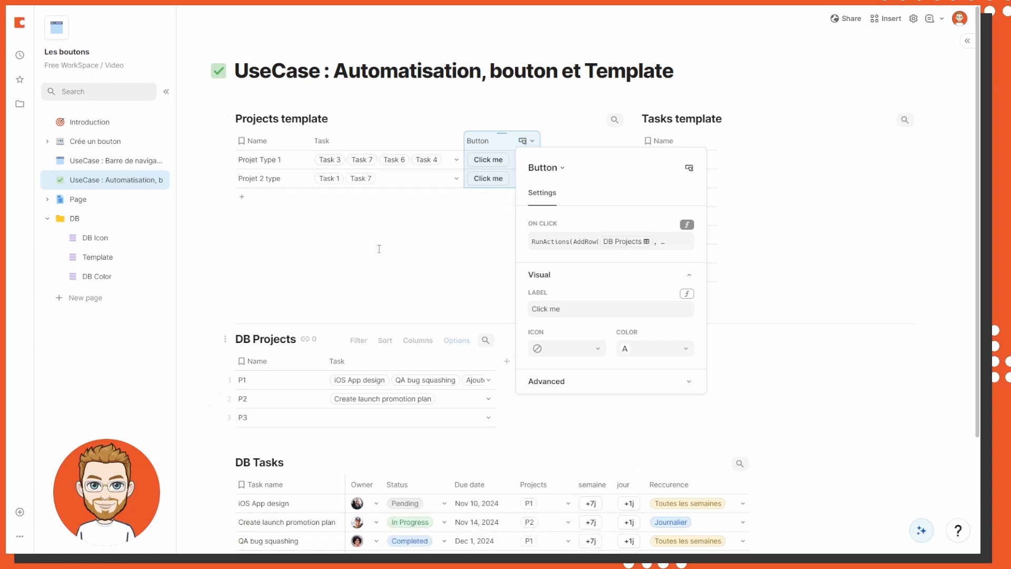
left_click(604, 243)
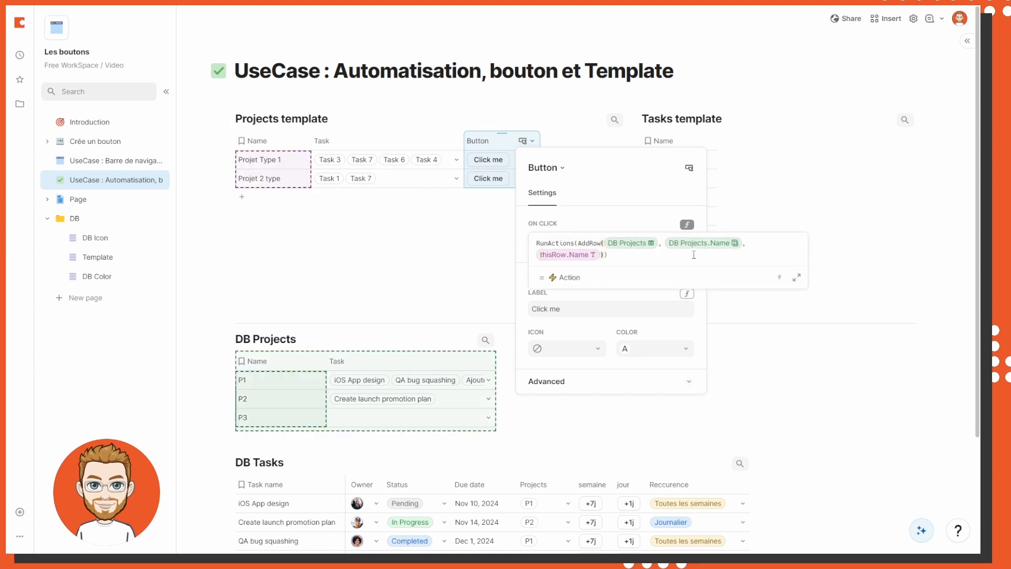
key("Right")
type(", Task")
key("Return")
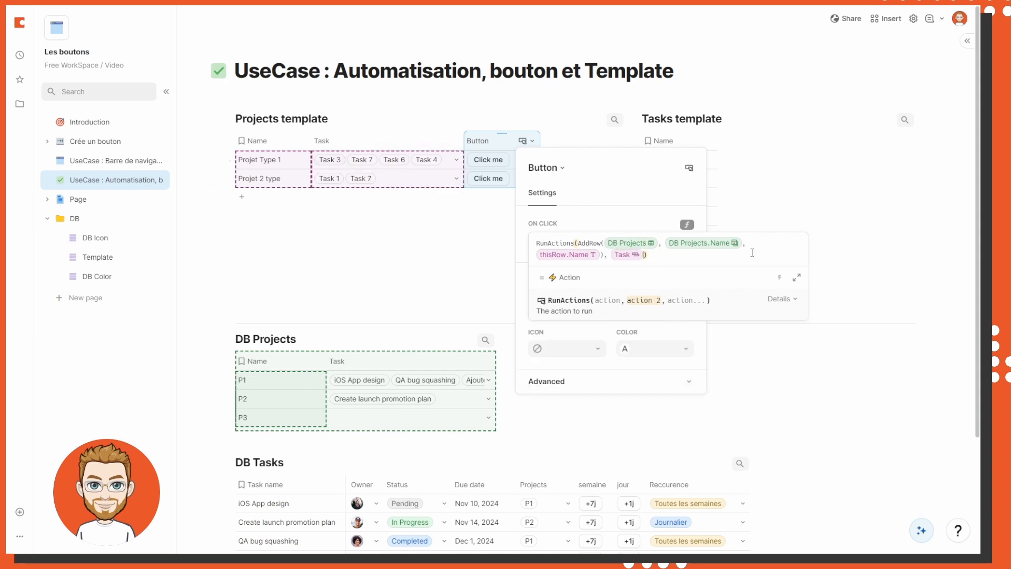
type(".ForEach(")
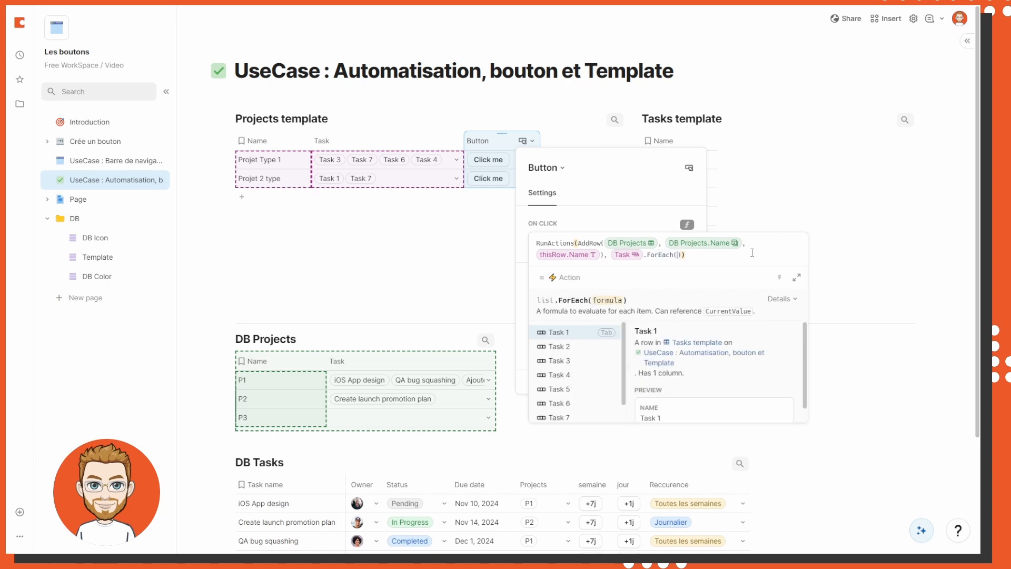
- Fill the ForEach with AddRow(DB Tasks, DB Tasks.Task name, CurrentValue.Name) so each template task gets its own row
type("AddRow(")
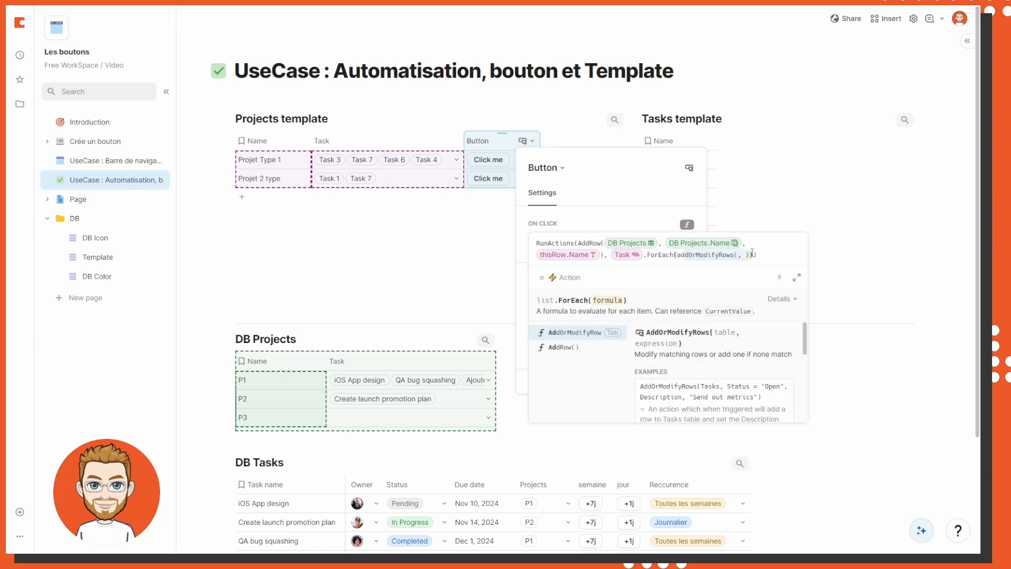
type("DB Ta")
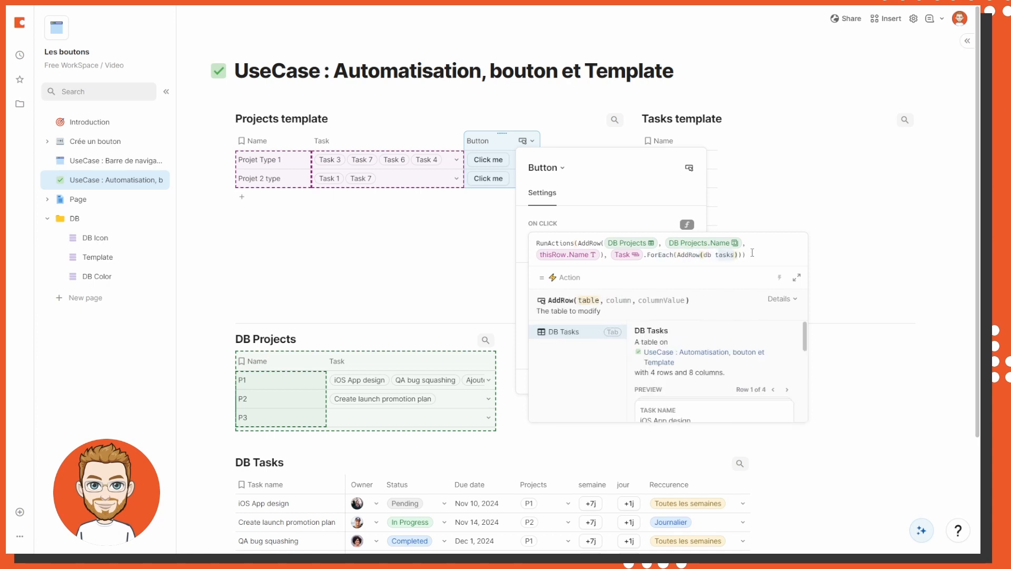
key("Tab")
type(",")
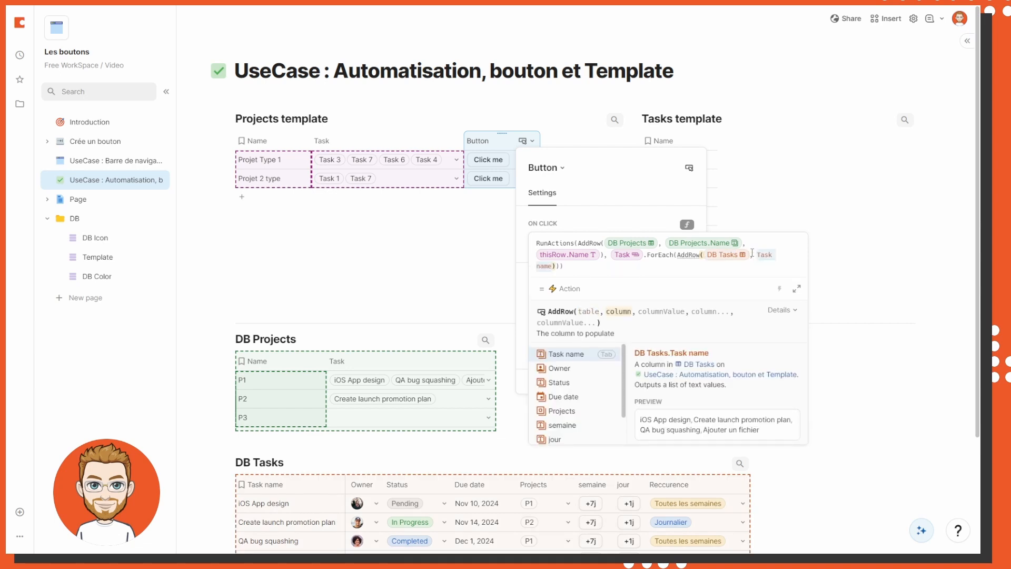
key("Tab")
type(", c")
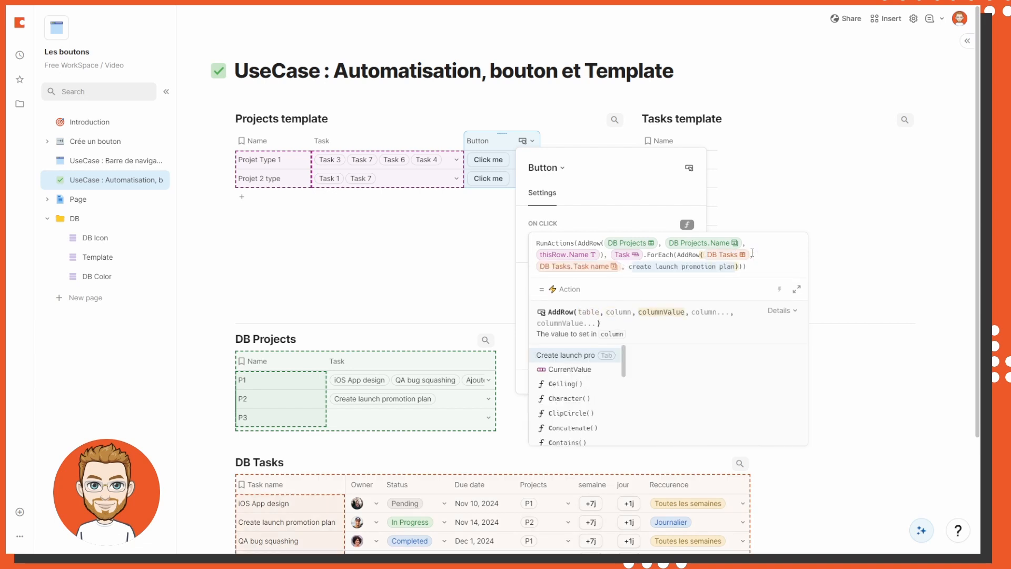
type("urrentValu")
key("Tab")
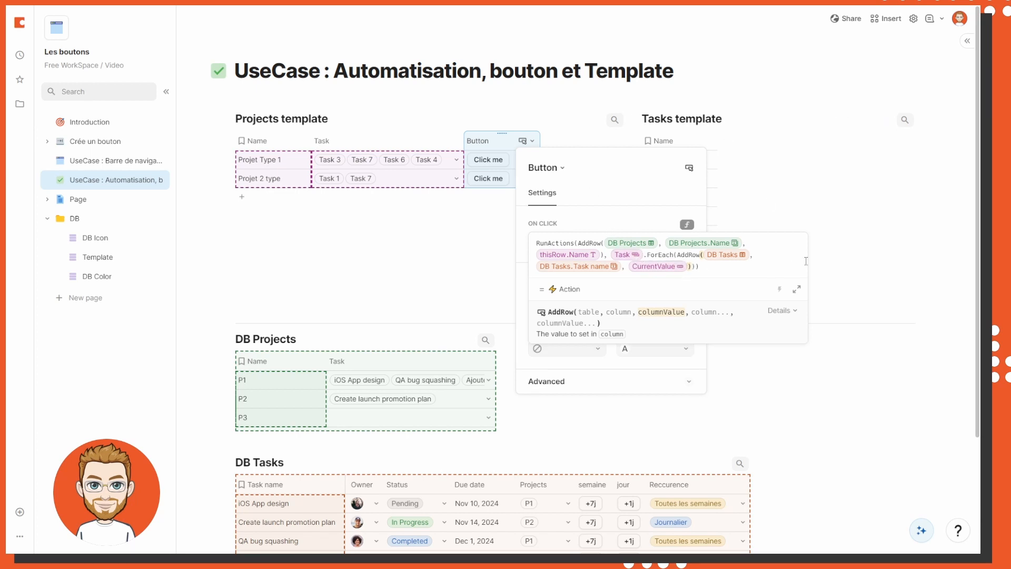
type(".name")
key("Tab")
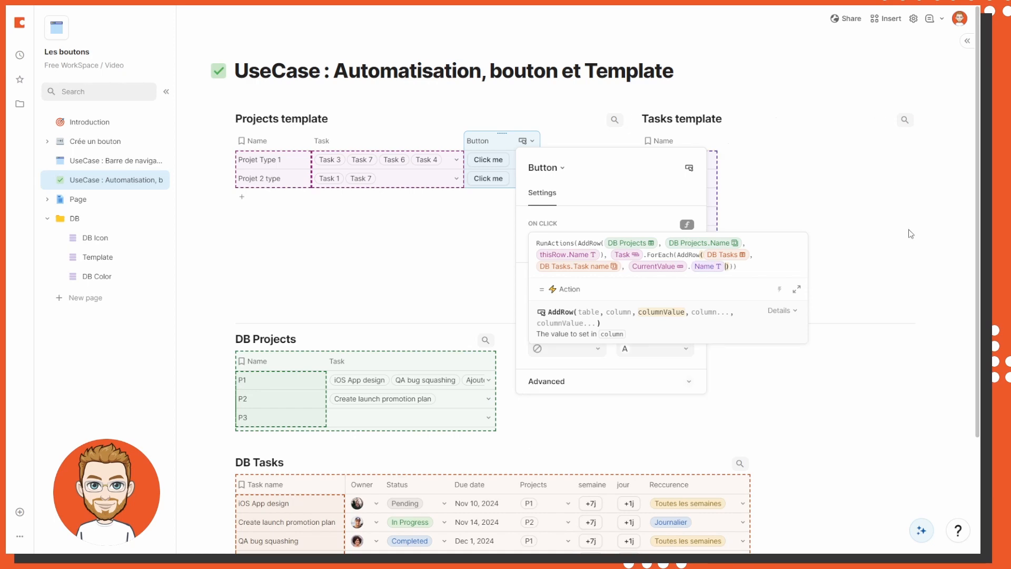
- Auto-format the click formula in the expanded formula editor, save it and close the button settings
left_click(796, 288)
left_click(628, 46)
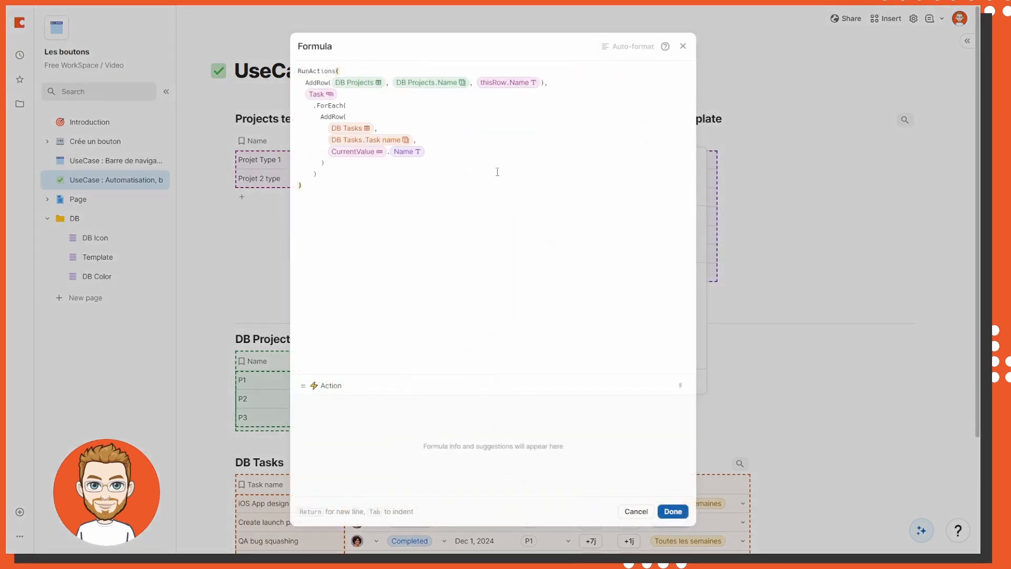
left_click(673, 512)
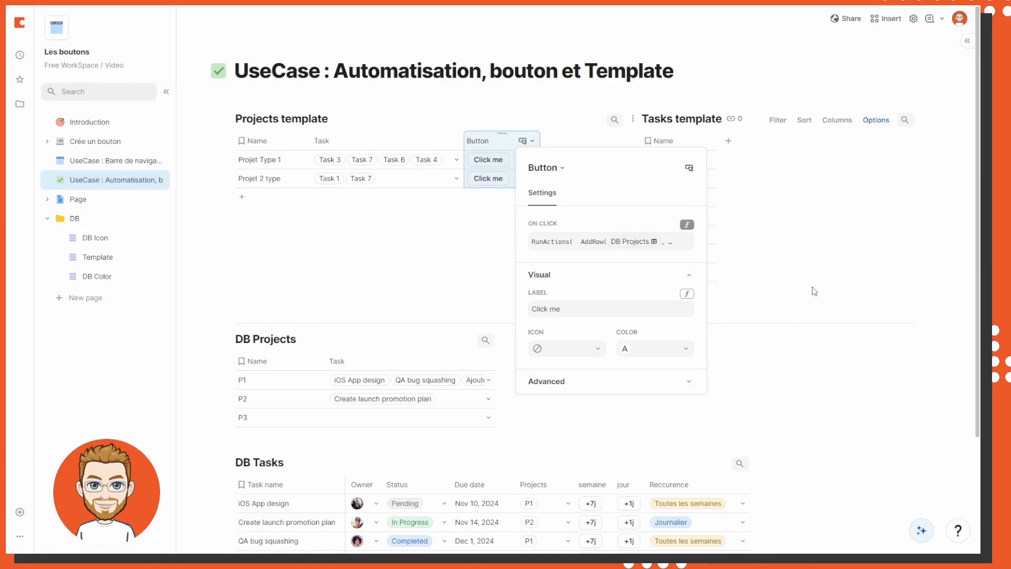
left_click(813, 290)
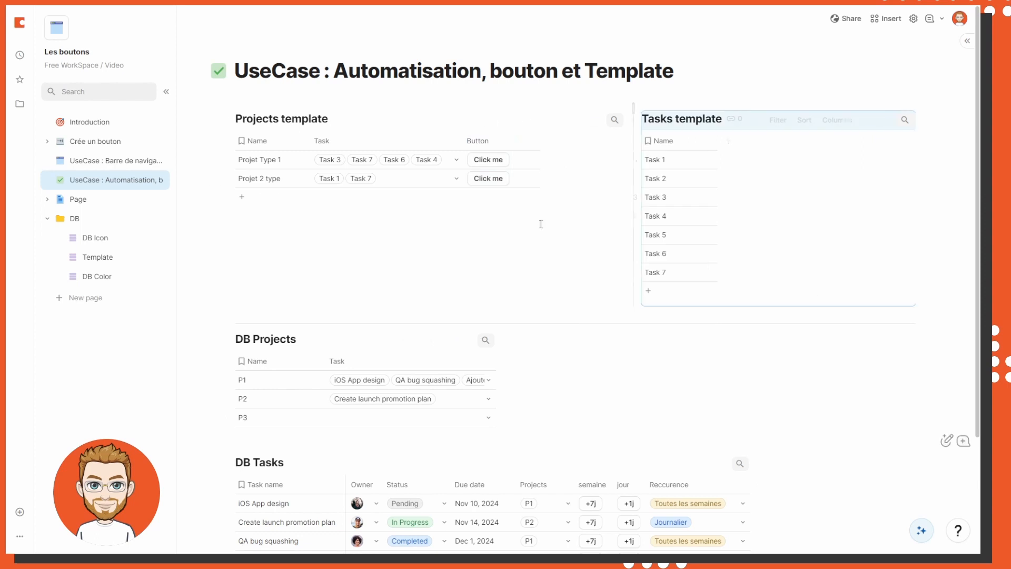
- Run the button on Projet Type 1 and check the Projects cells of the newly generated tasks in DB Tasks
left_click(489, 160)
scroll(244, 316, "down", 3)
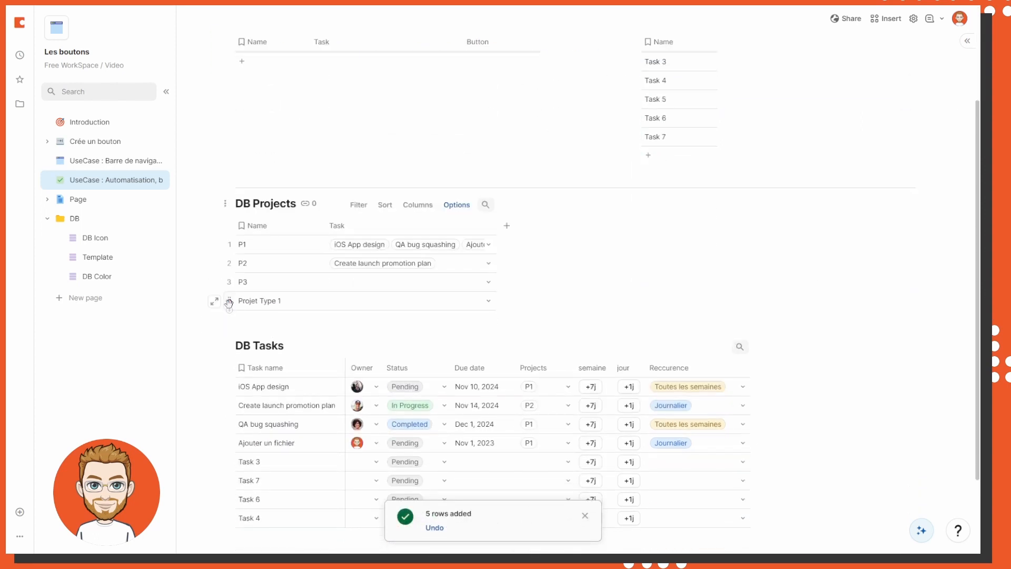
scroll(229, 302, "down", 2)
left_click_drag(526, 360, 541, 402)
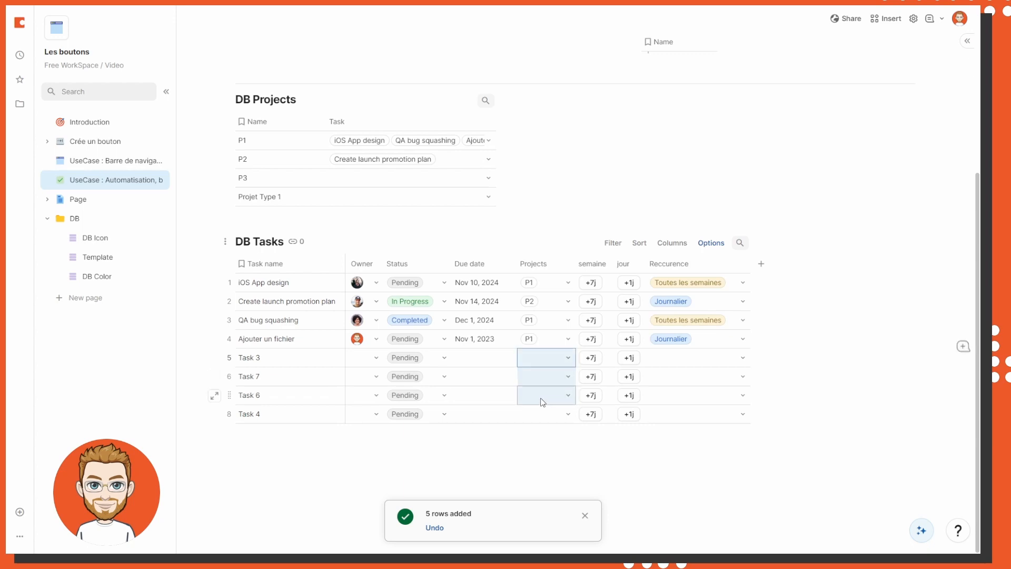
- Delete the four generated task rows from DB Tasks and the Projet Type 1 row from DB Projects
left_click(230, 357)
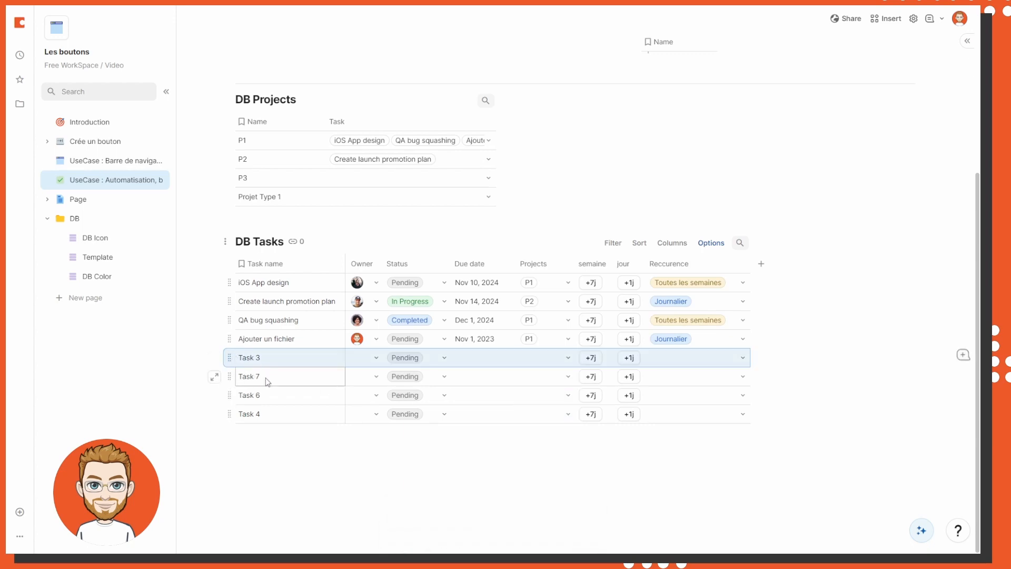
scroll(368, 295, "up", 5)
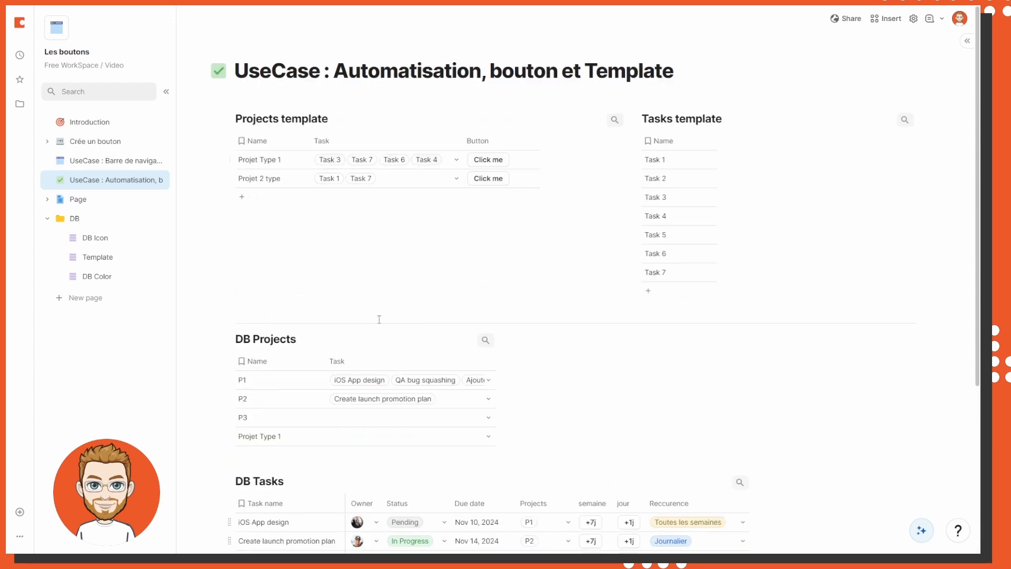
scroll(379, 319, "down", 5)
key("Delete")
key("Delete")
key("Delete")
key("Delete")
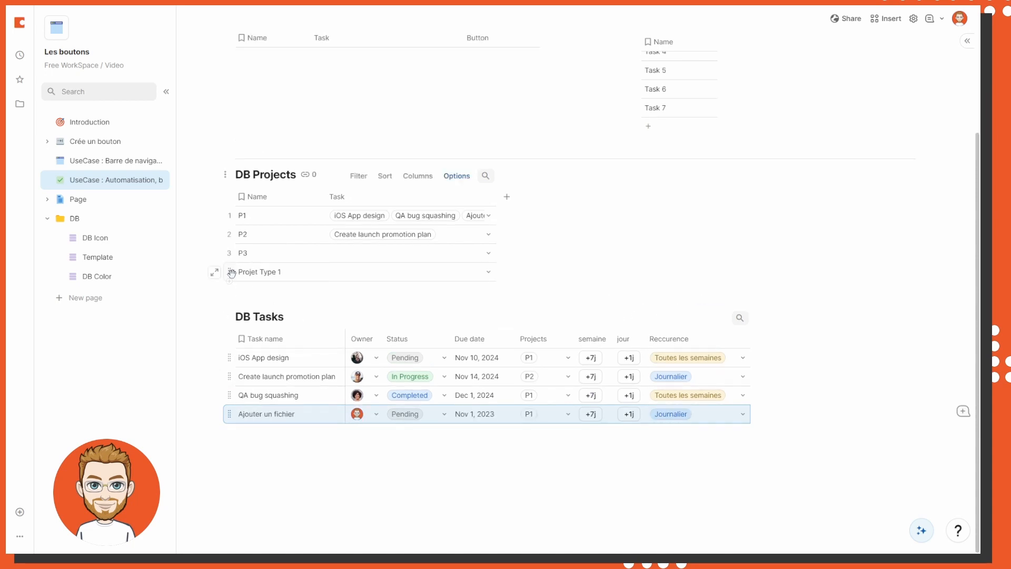
left_click(232, 273)
key("Delete")
- Reopen the Button column's click formula in the expanded editor and add DB Tasks.Projects as the second column filled by the DB Tasks AddRow
scroll(369, 263, "up", 3)
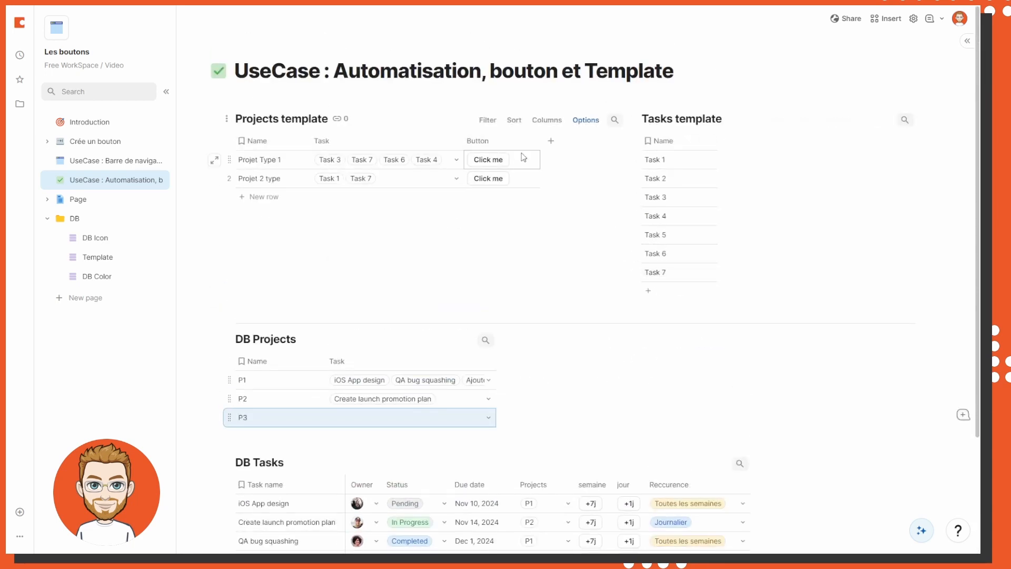
left_click(532, 140)
left_click(573, 174)
left_click(666, 254)
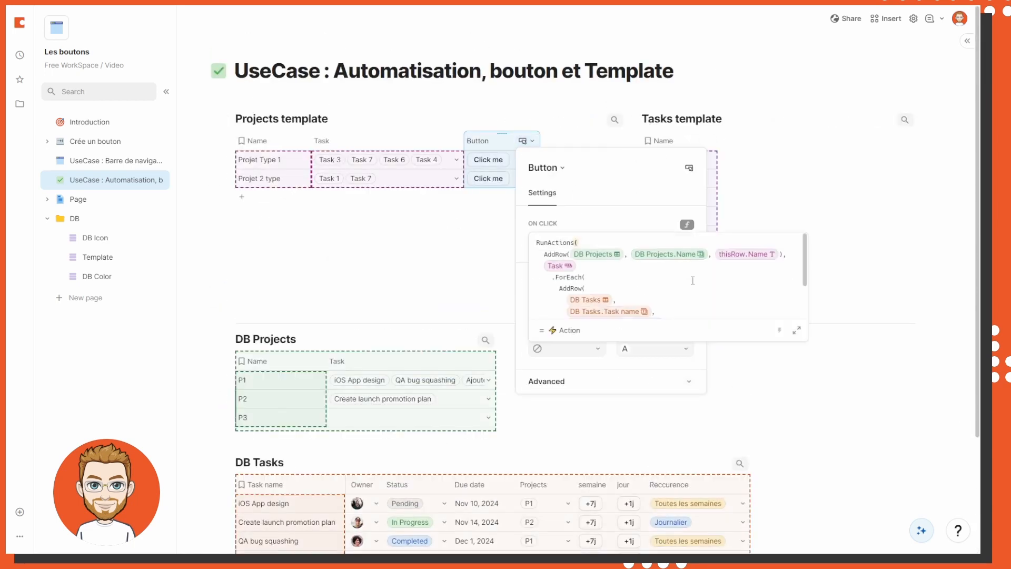
left_click(795, 329)
left_click(474, 152)
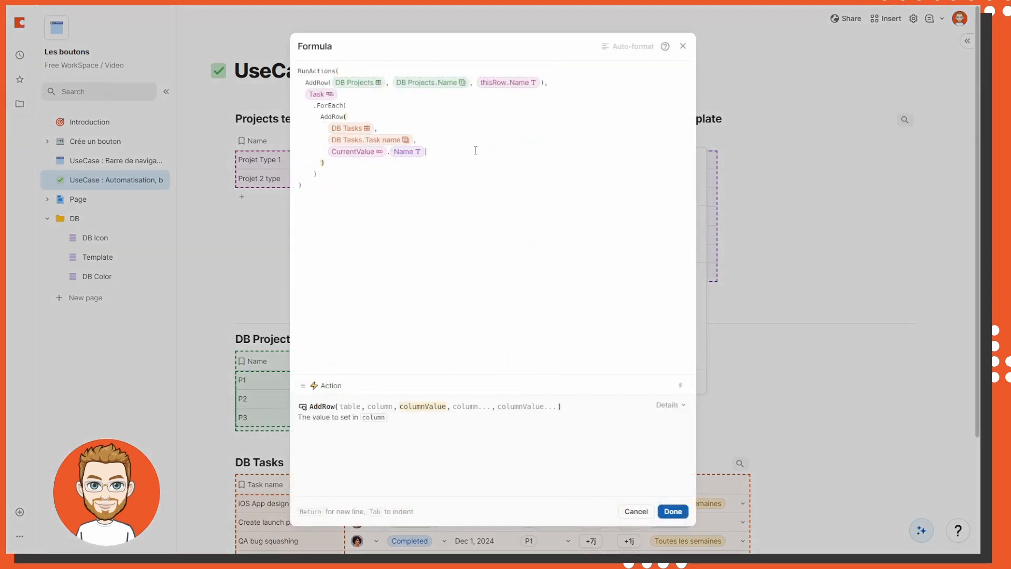
type(",")
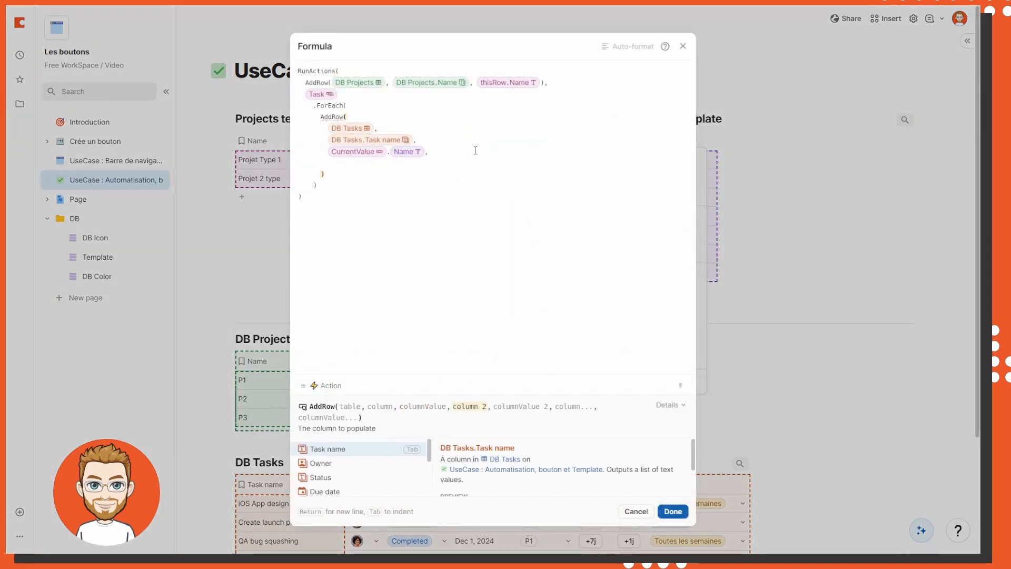
key("Down")
key("Down")
key("Down")
key("Down")
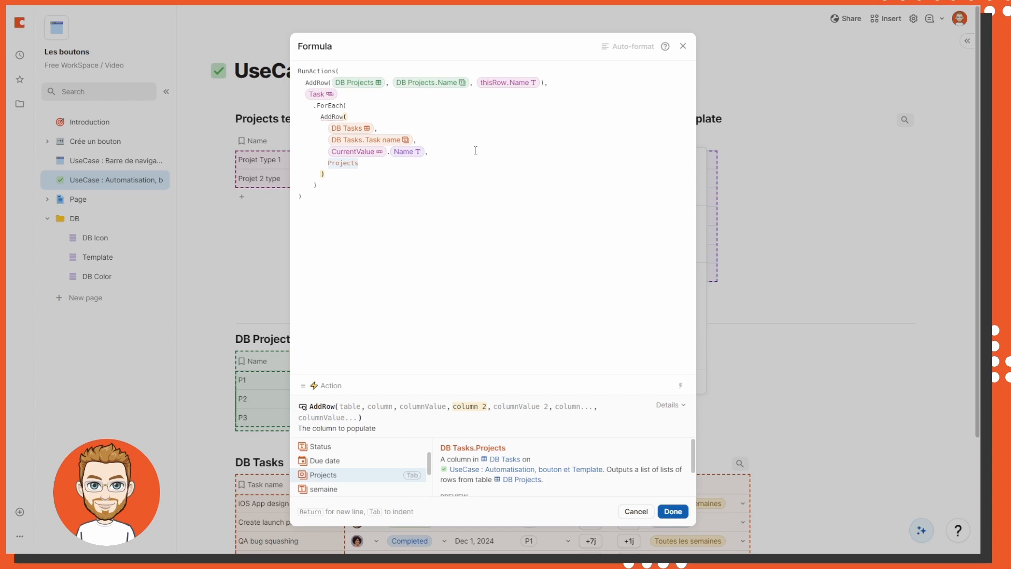
key("Tab")
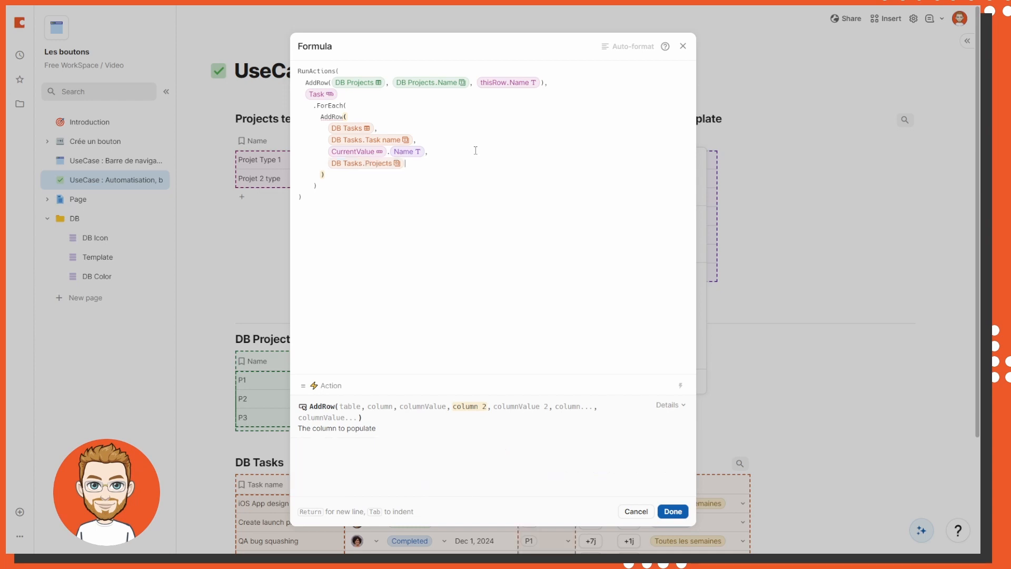
- Use DB Projects.Last() as the value for the Projects column, save the formula and close the button settings
type(",")
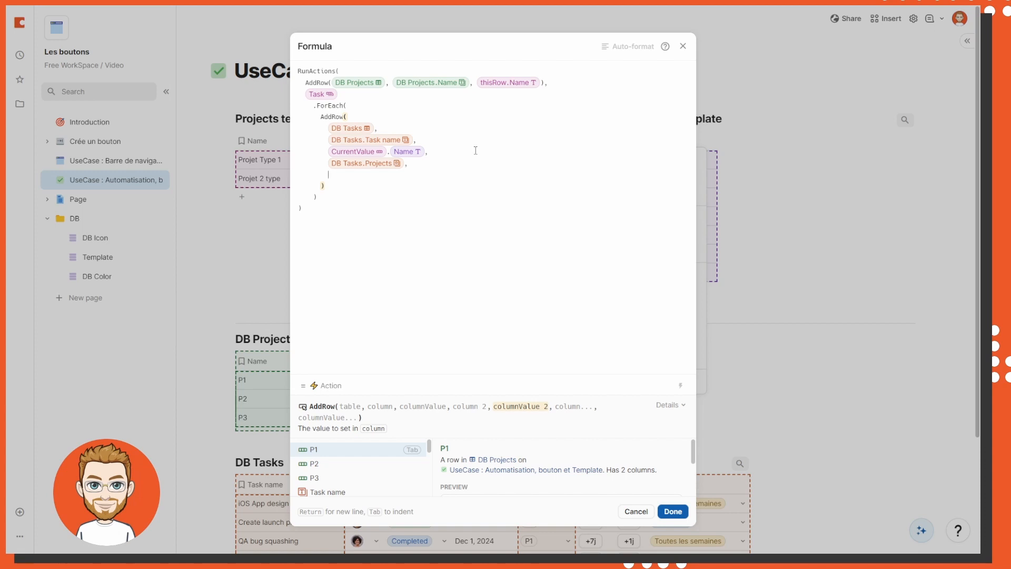
type("db projects")
key("Tab")
type(".l")
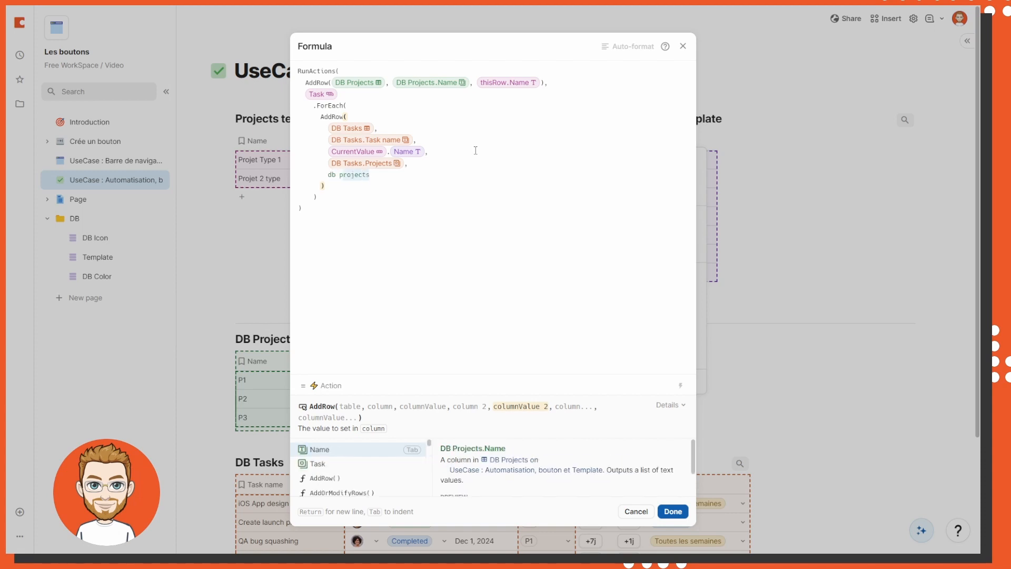
key("Tab")
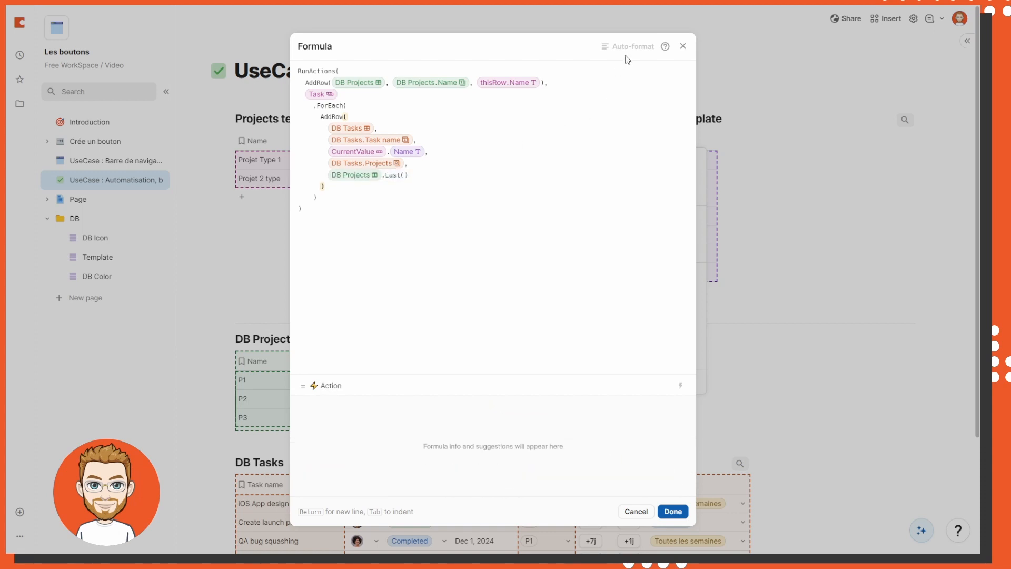
left_click(672, 511)
left_click(524, 174)
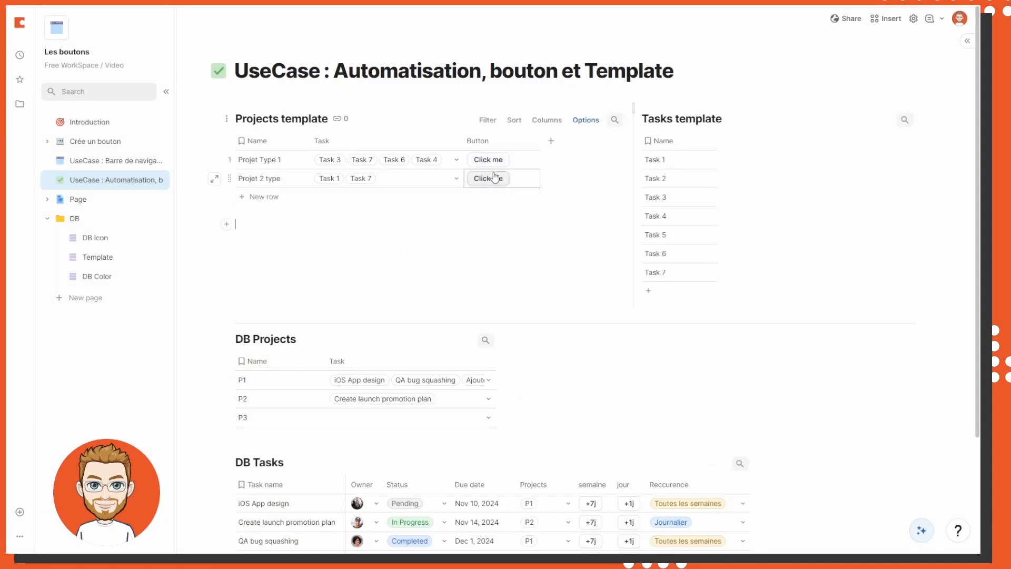
- Run the Projet Type 1 button and check the generated project and its linked tasks in DB Projects and DB Tasks
left_click(502, 160)
scroll(293, 366, "down", 1)
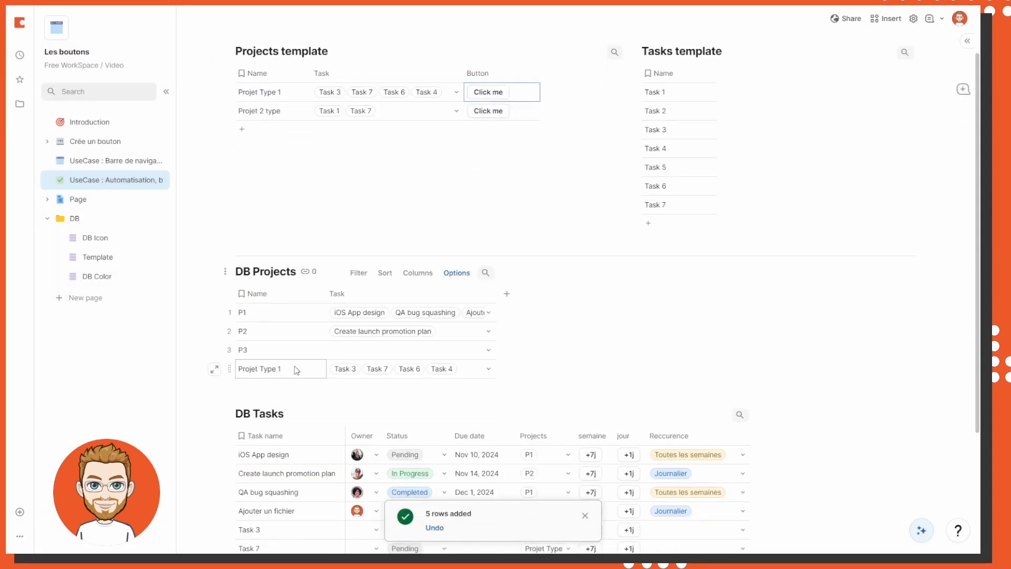
scroll(456, 370, "down", 3)
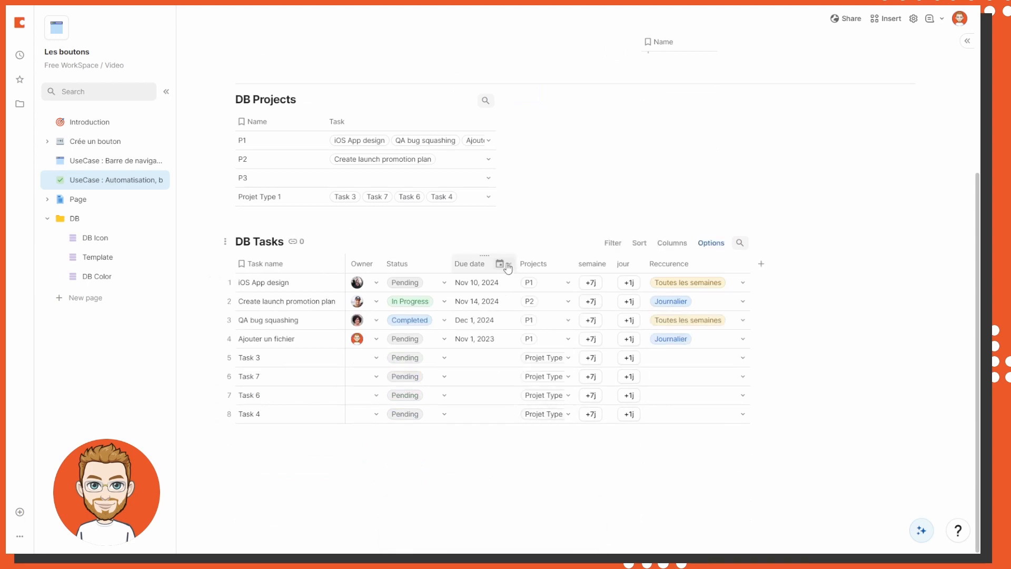
left_click(367, 361)
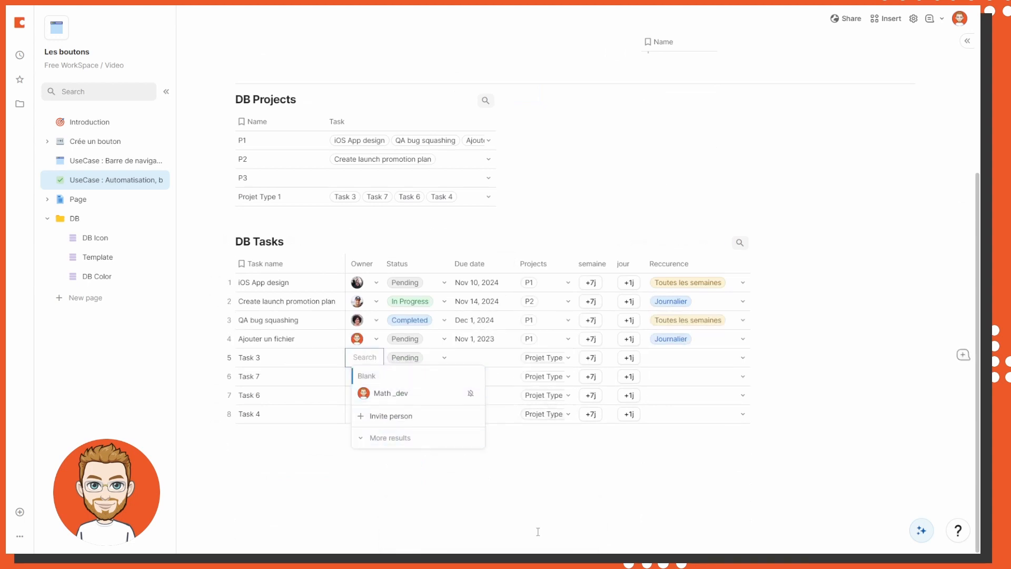
key("Escape")
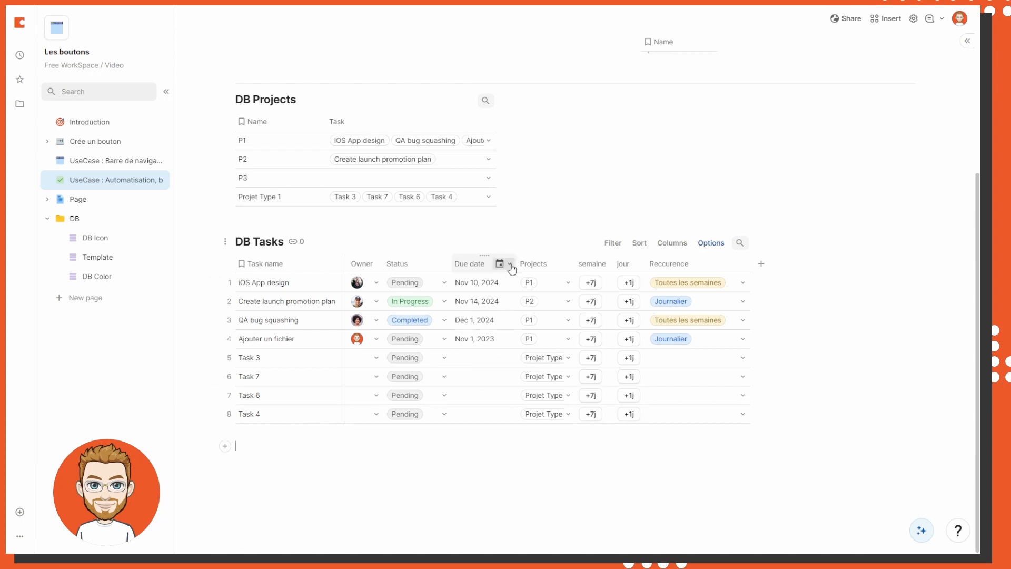
- Set the Due date column's value for new rows to Date created, apply it to blank cells, and widen the Projects column
left_click(500, 263)
left_click(565, 311)
left_click(605, 470)
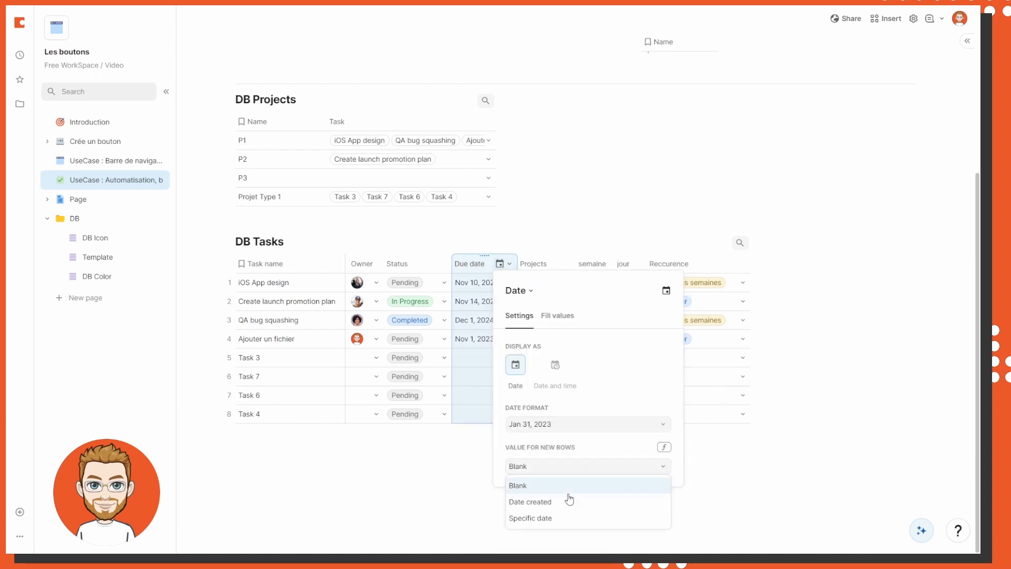
left_click(570, 502)
left_click(548, 483)
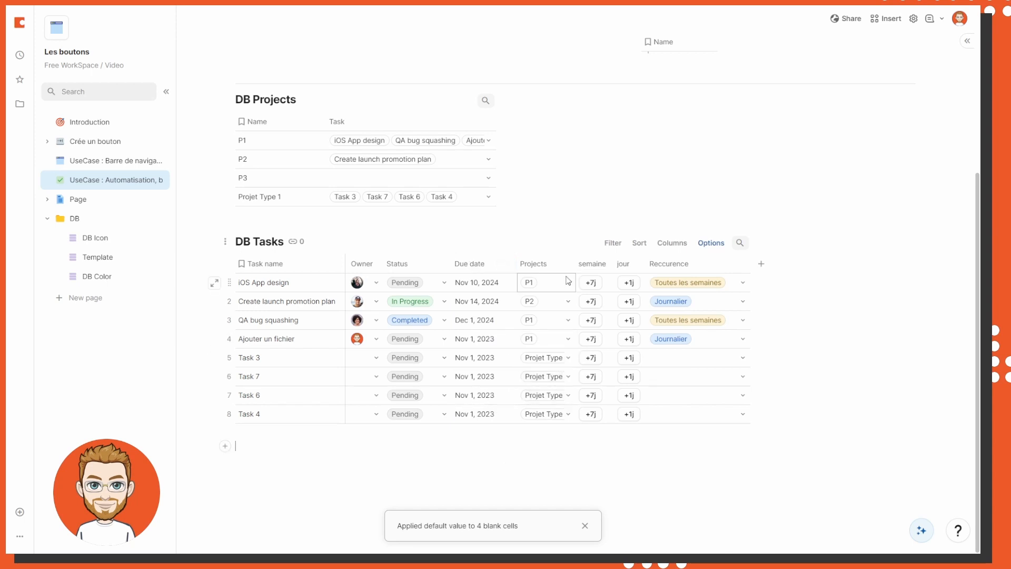
left_click_drag(576, 267, 588, 271)
- Run the Projet 2 type button and check the new rows in DB Projects and DB Tasks
scroll(543, 321, "up", 3)
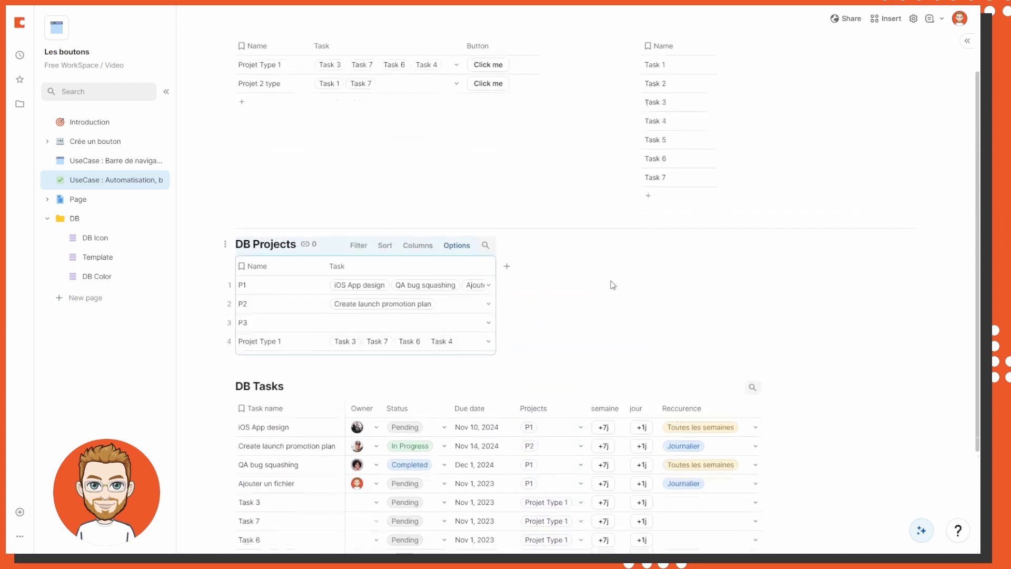
scroll(610, 284, "up", 2)
left_click(469, 159)
left_click(442, 162)
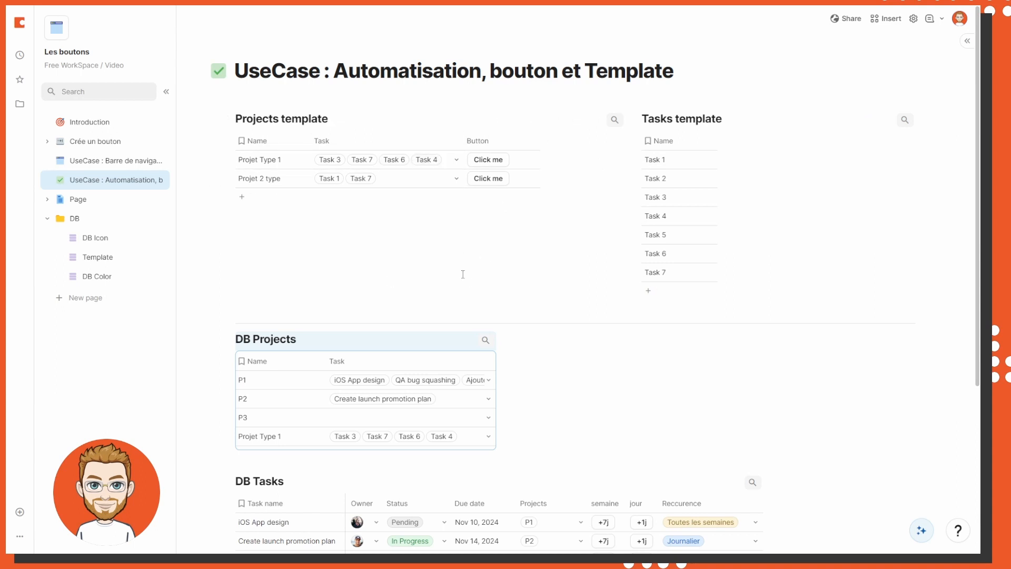
left_click(522, 174)
left_click(489, 178)
scroll(363, 296, "down", 5)
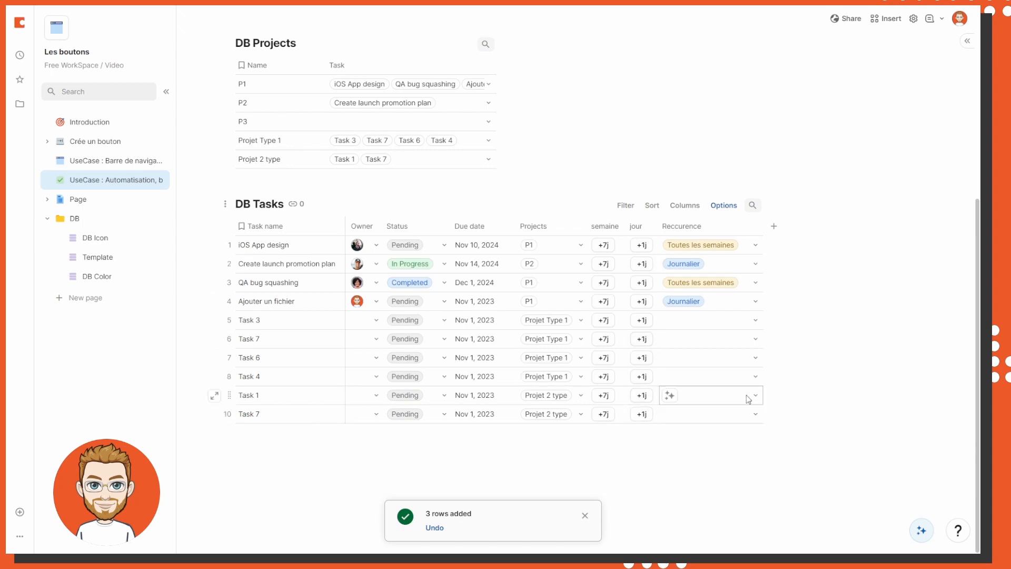
scroll(737, 393, "up", 6)
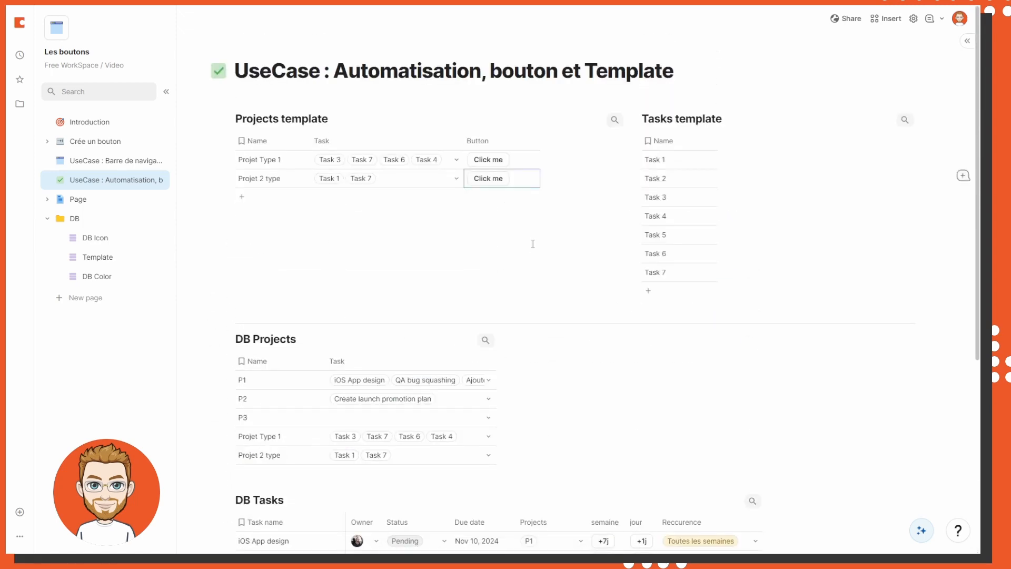
- Clear the Journalier recurrence from the Create launch promotion plan and Ajouter un fichier tasks
scroll(536, 243, "down", 5)
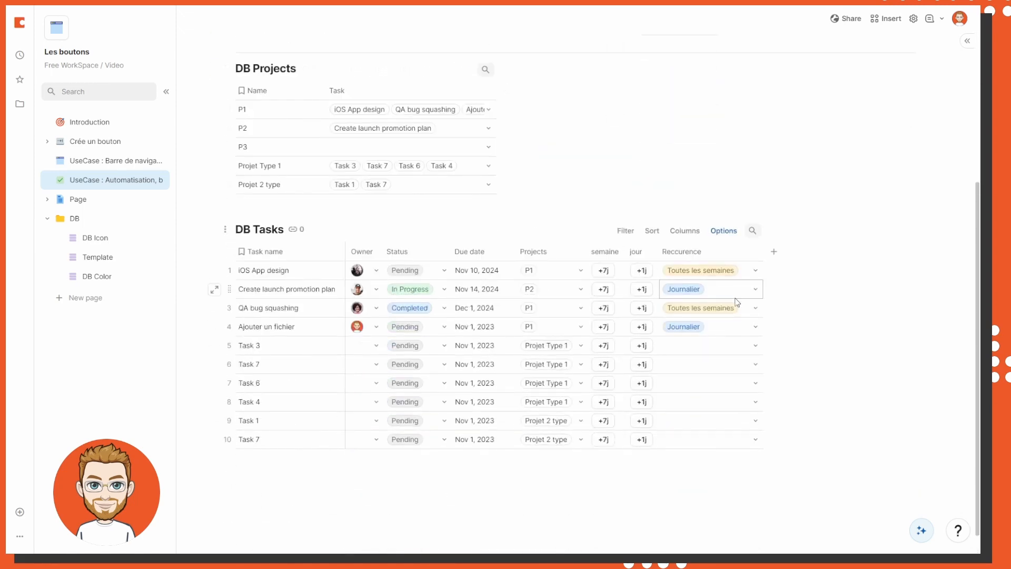
key("Delete")
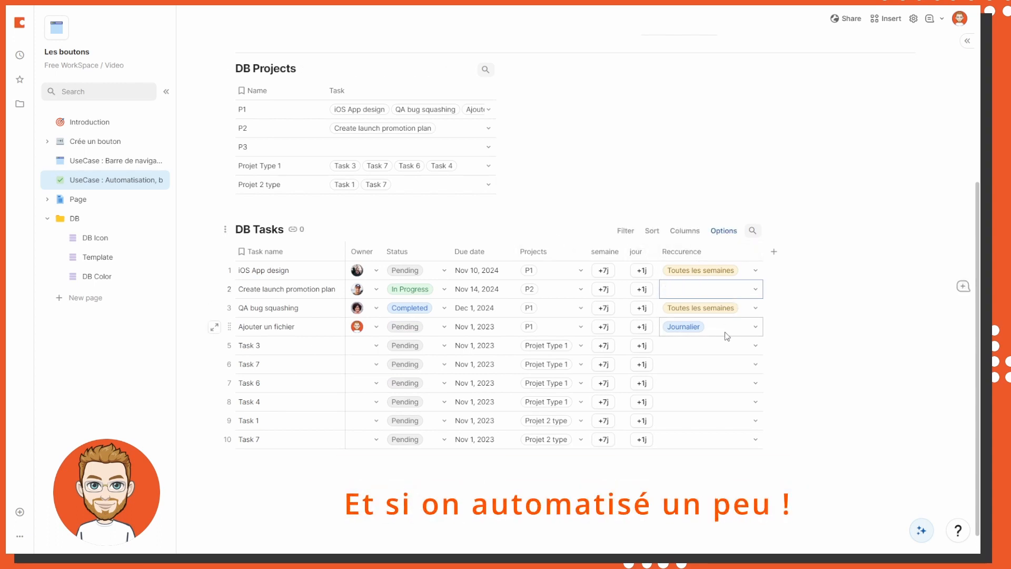
left_click(726, 333)
key("Delete")
left_click(820, 352)
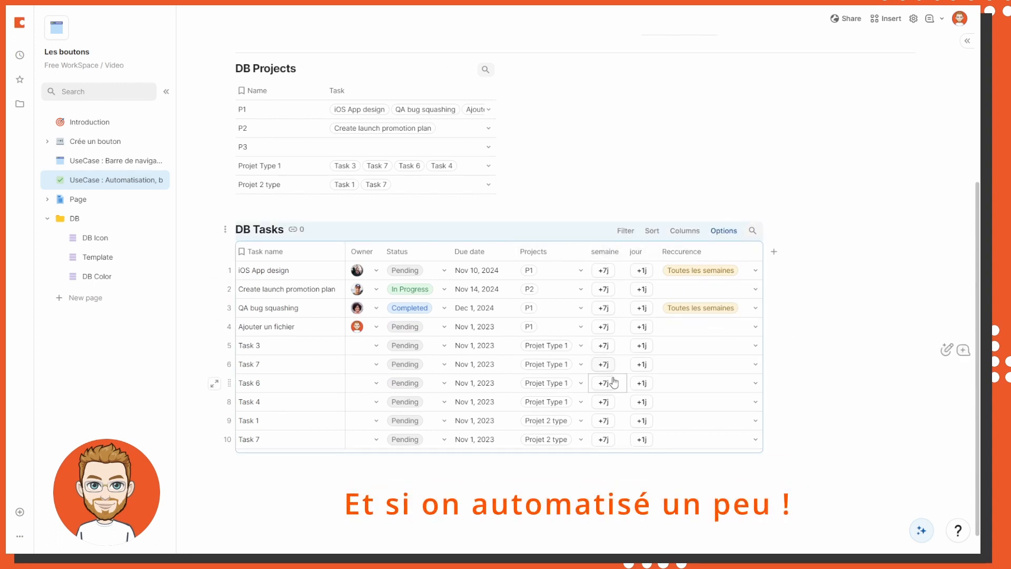
- Try the +7j button on the last Task 7 row and on QA bug squashing, and view the latter's Status options
scroll(557, 345, "down", 1)
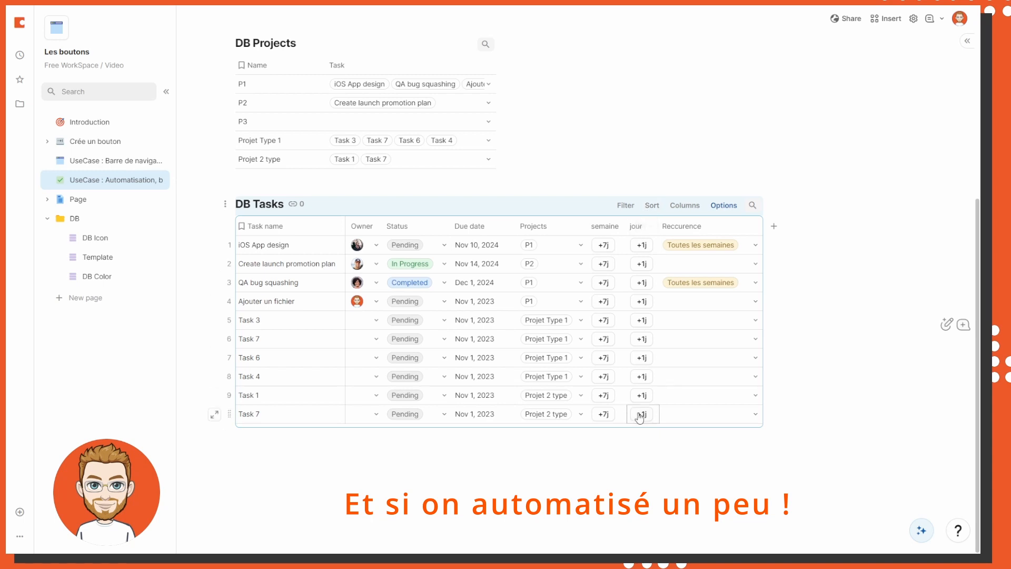
left_click(602, 416)
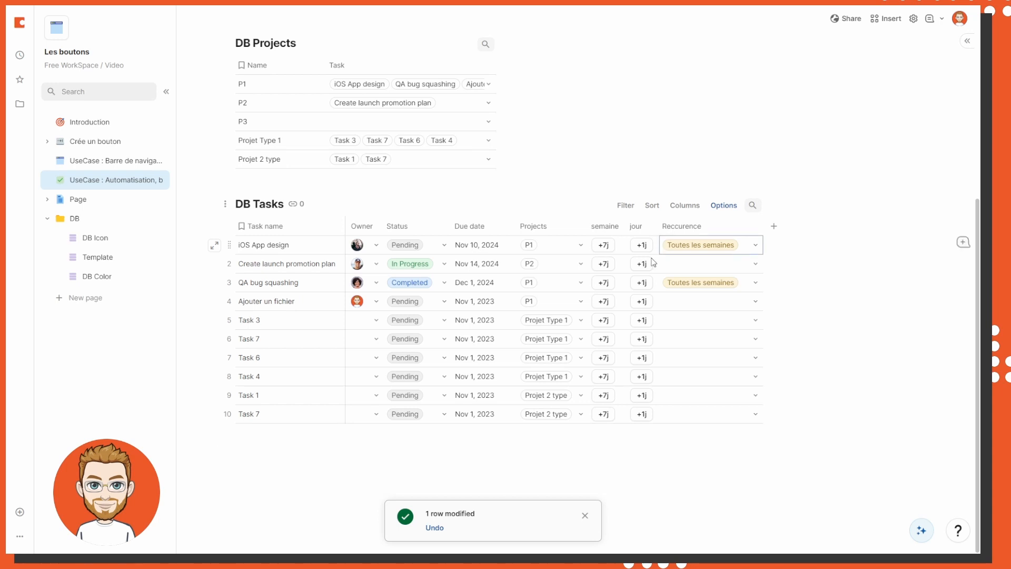
left_click(759, 284)
left_click(815, 358)
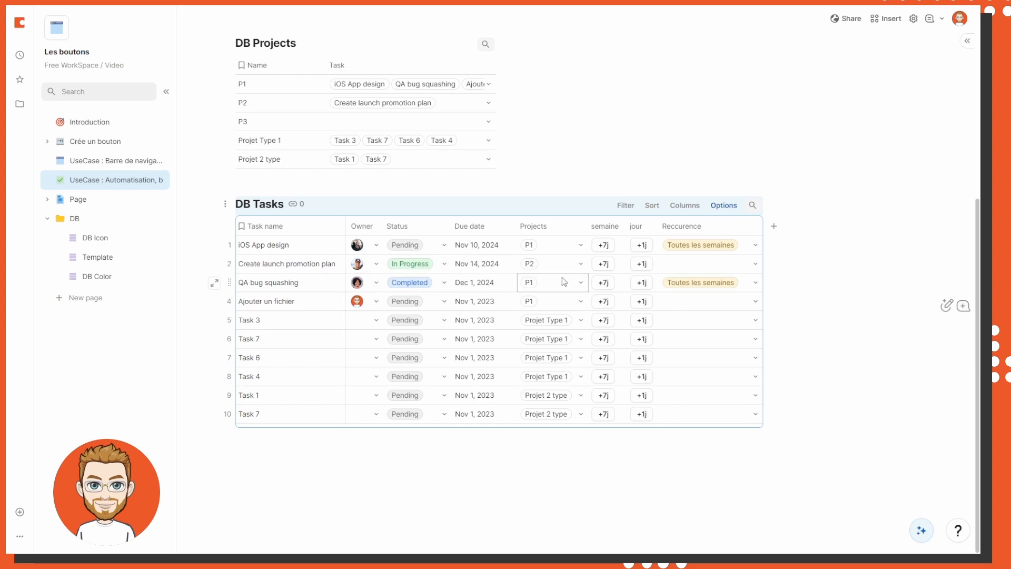
left_click(603, 282)
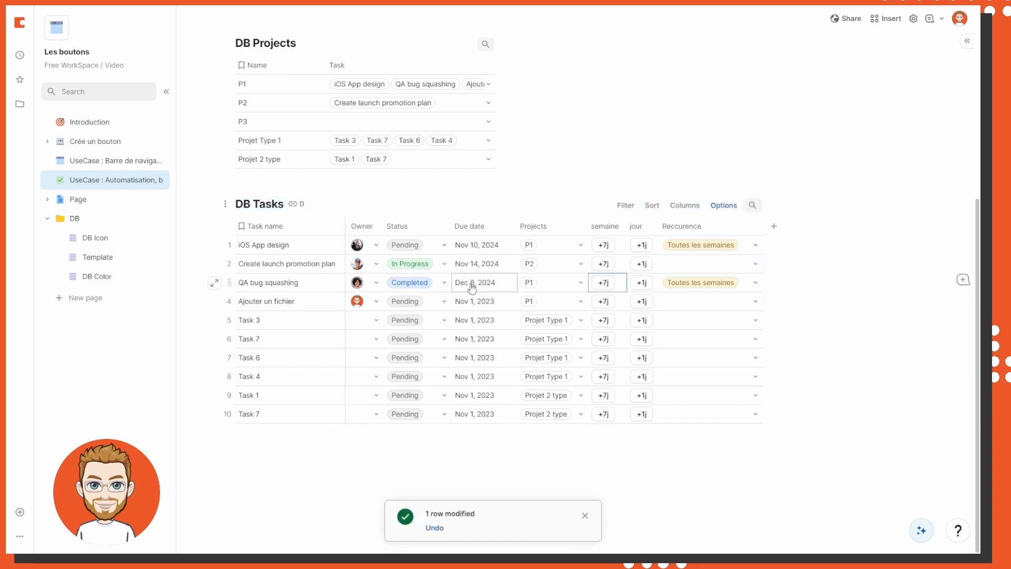
left_click(445, 284)
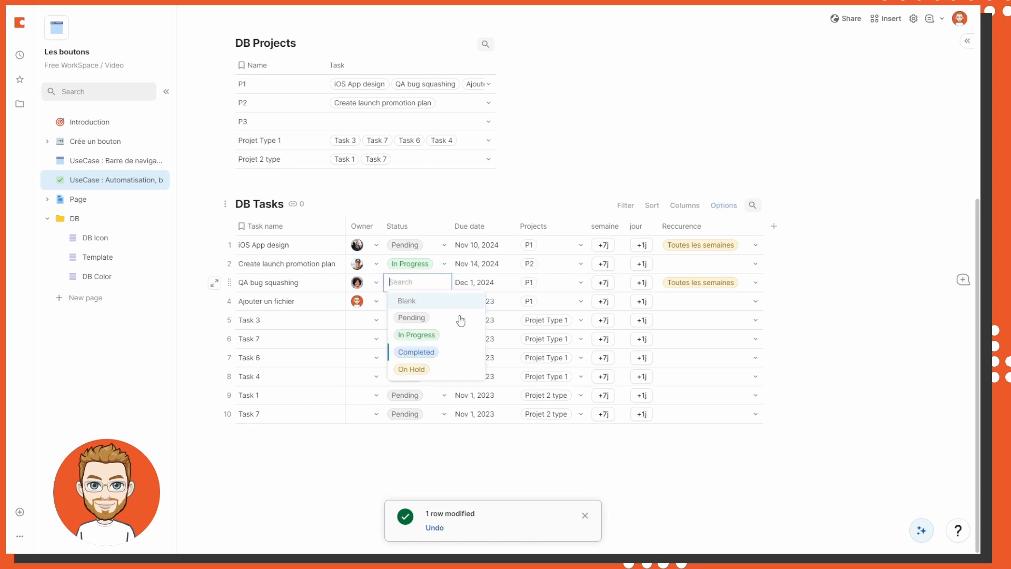
left_click(812, 274)
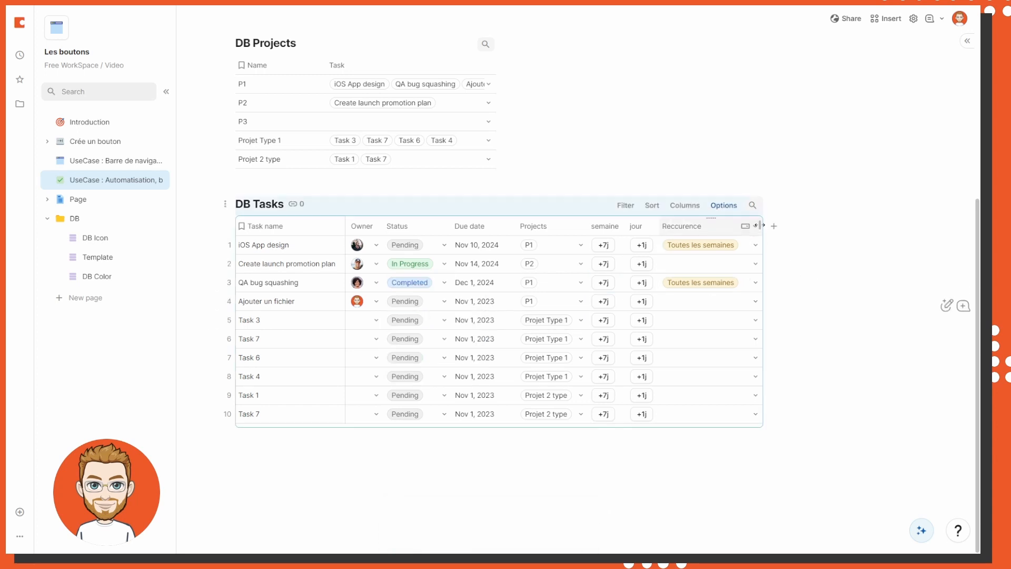
- Open the document's Automations and add a rule with a Time-based trigger
left_click(918, 26)
left_click(891, 245)
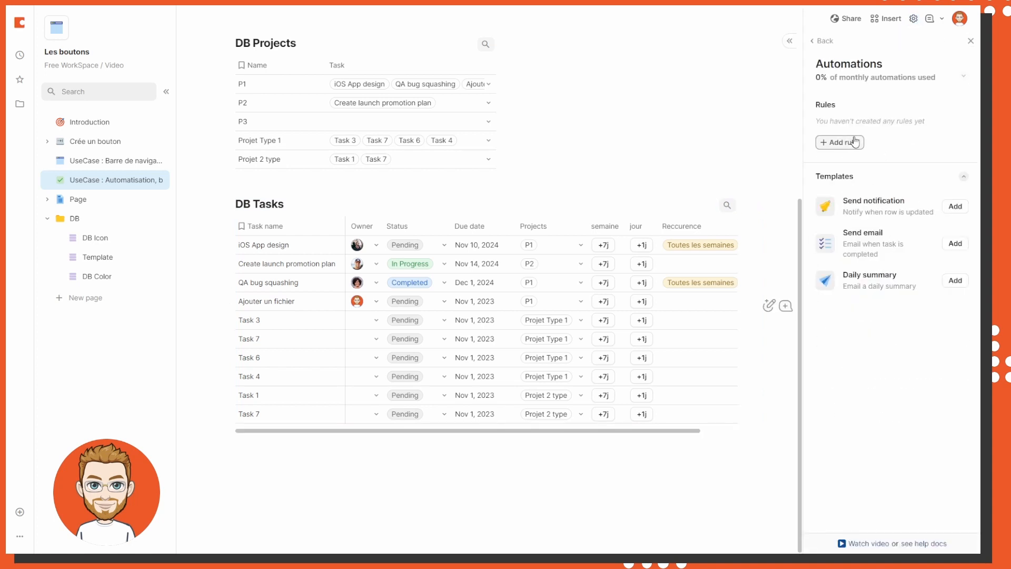
left_click(844, 142)
left_click(864, 136)
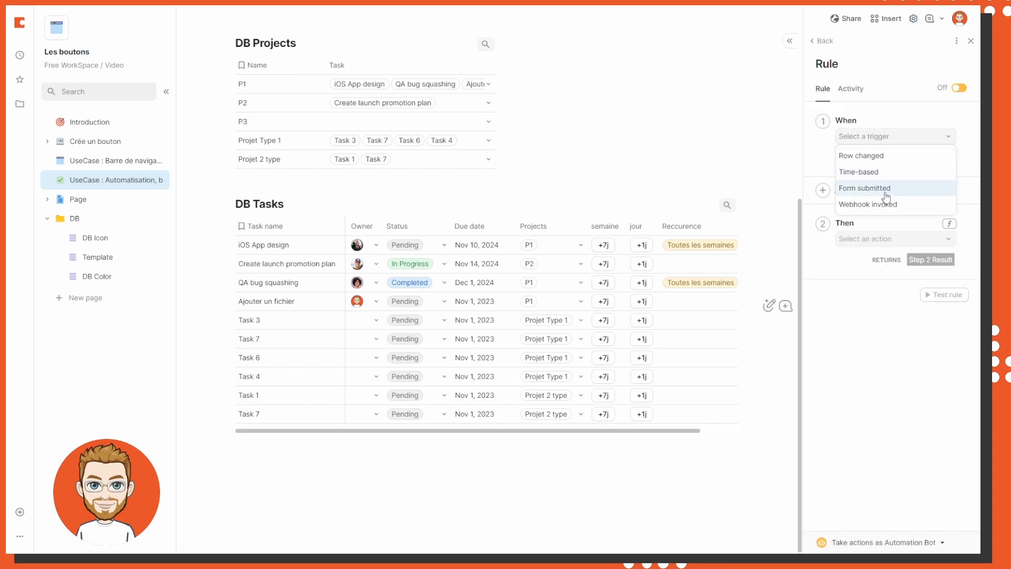
left_click(890, 174)
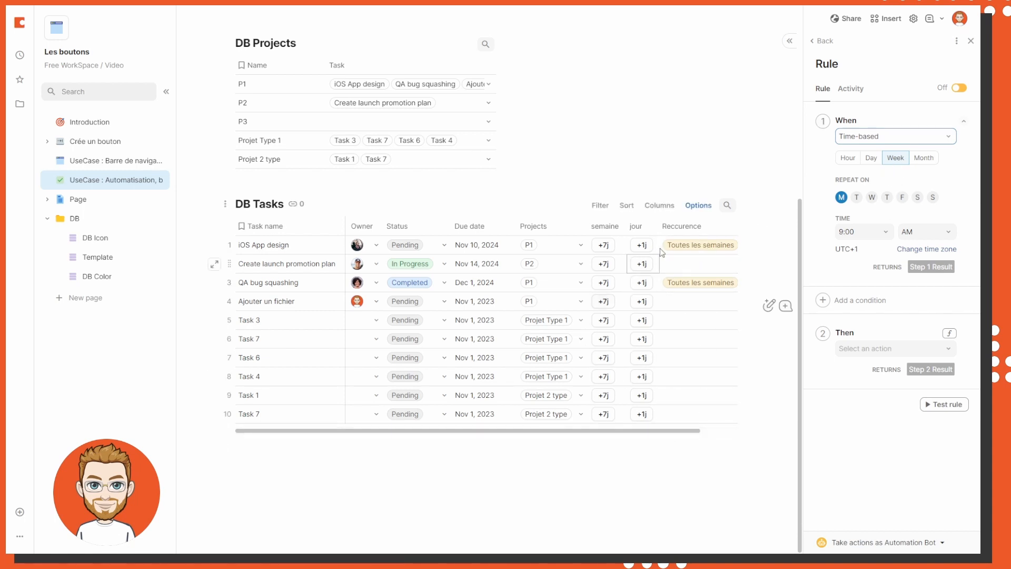
- Schedule the time-based rule to repeat weekly on Monday at 6:00 AM
left_click(894, 159)
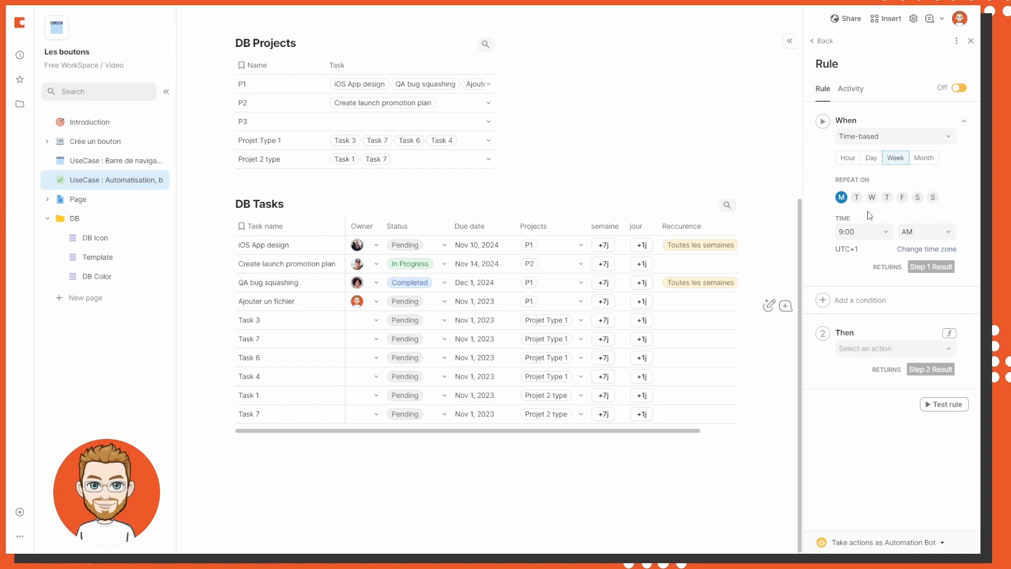
left_click(875, 234)
left_click(862, 349)
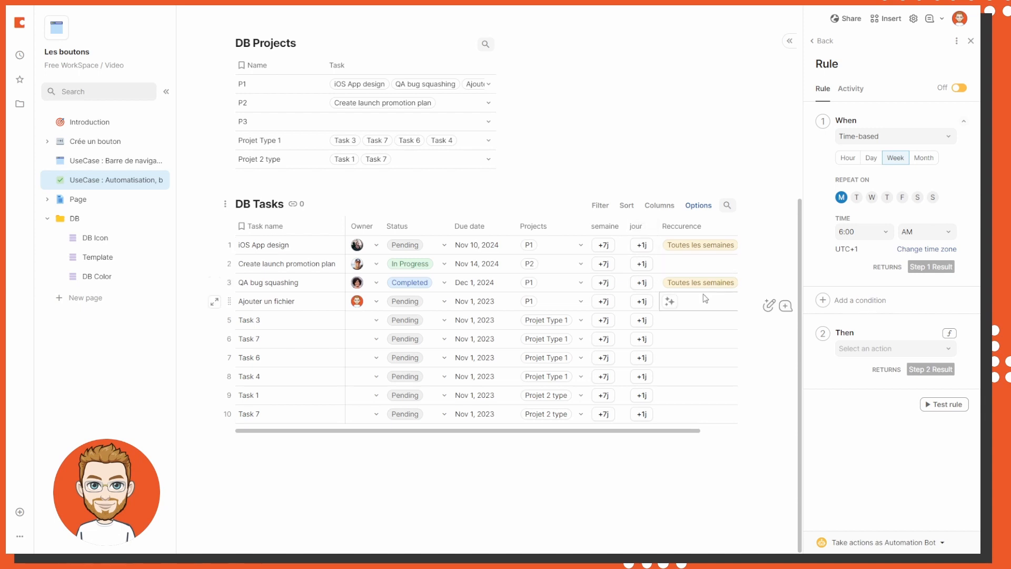
left_click(604, 283)
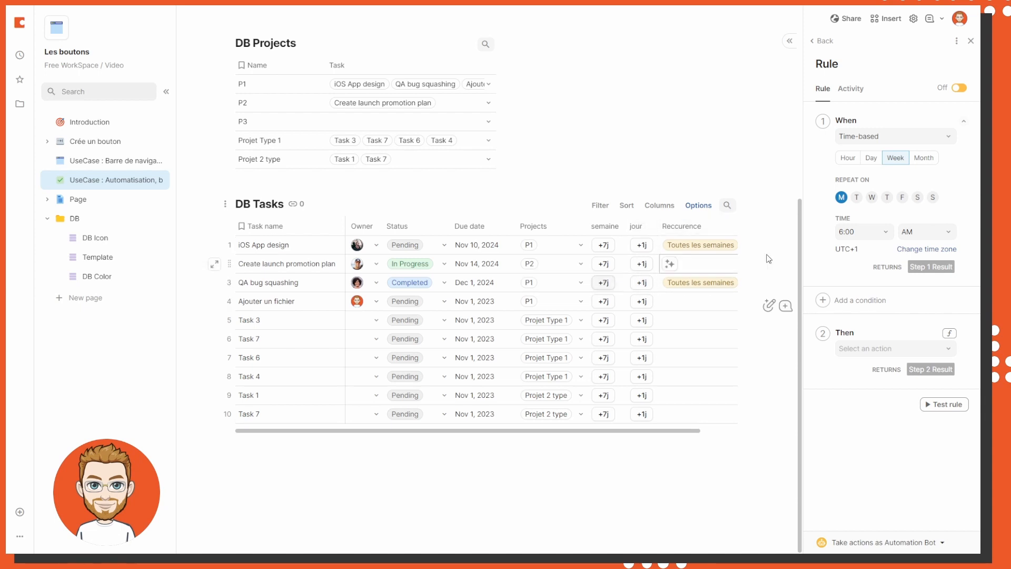
- Build the rule's action as a formula that filters DB Tasks on Due date <= Today()
left_click(895, 348)
left_click(971, 349)
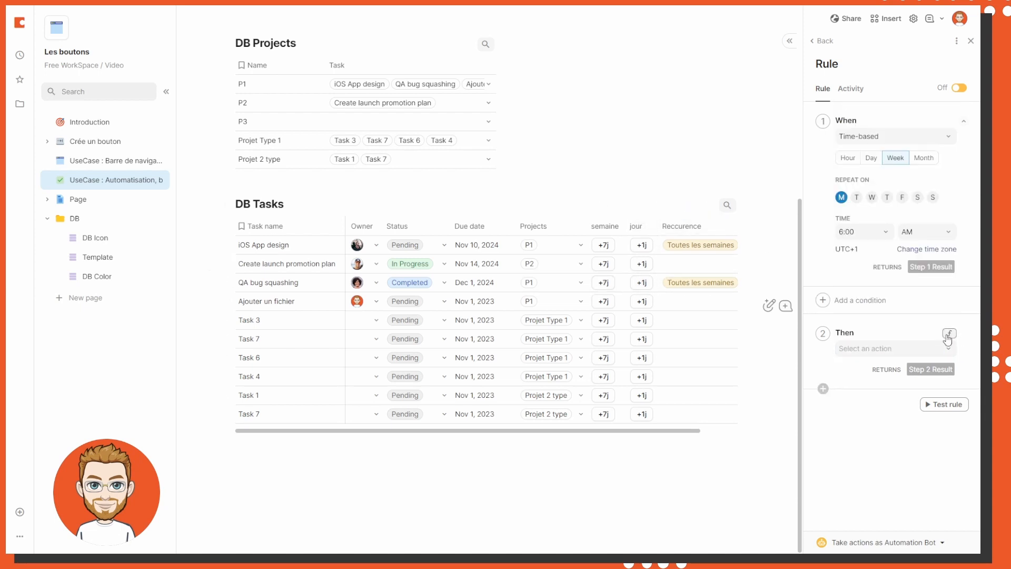
left_click(949, 333)
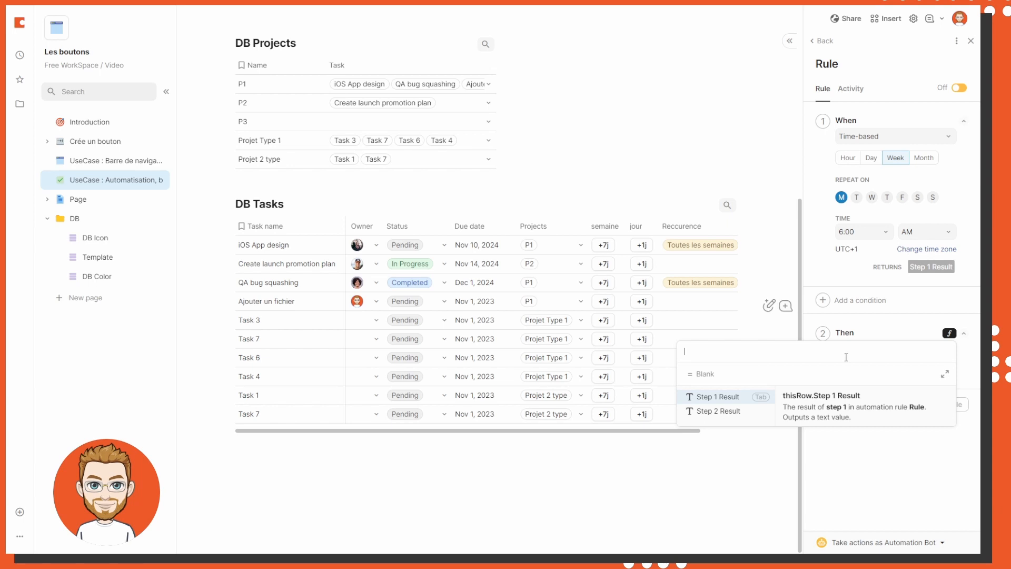
type("DB")
key("Tab")
type(".F")
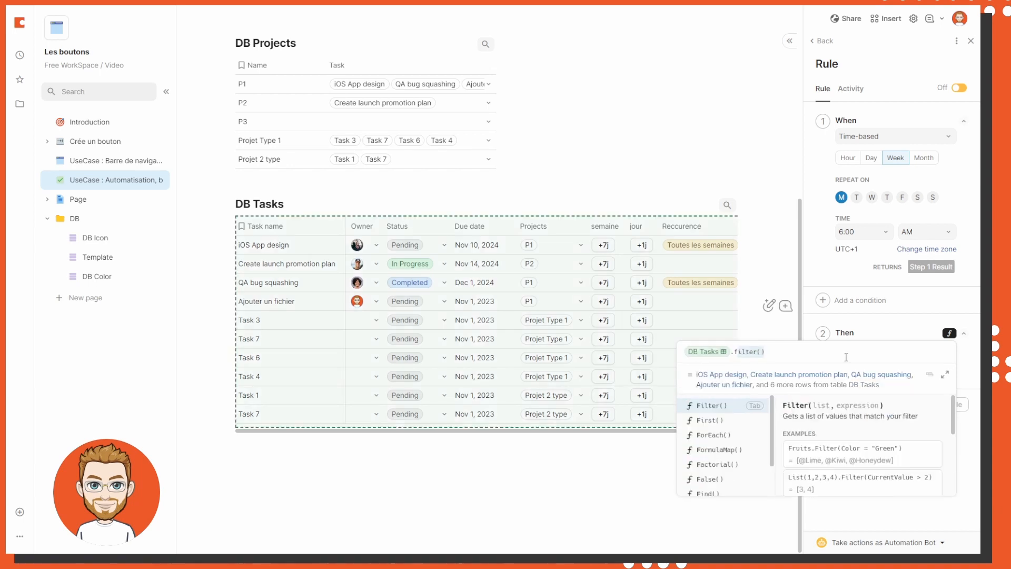
key("Tab")
type("du")
key("Tab")
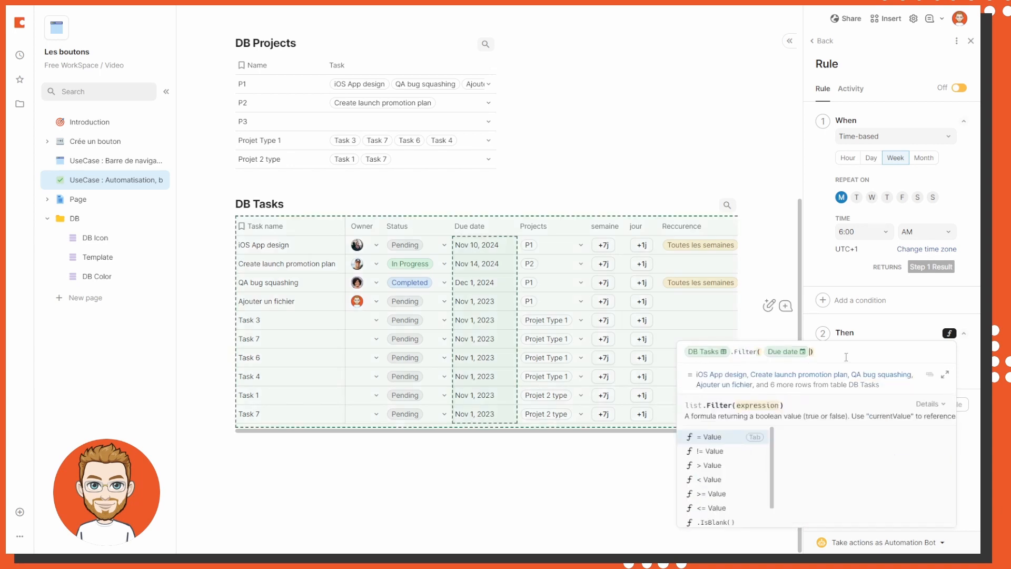
type("<=Today(")
key("Tab")
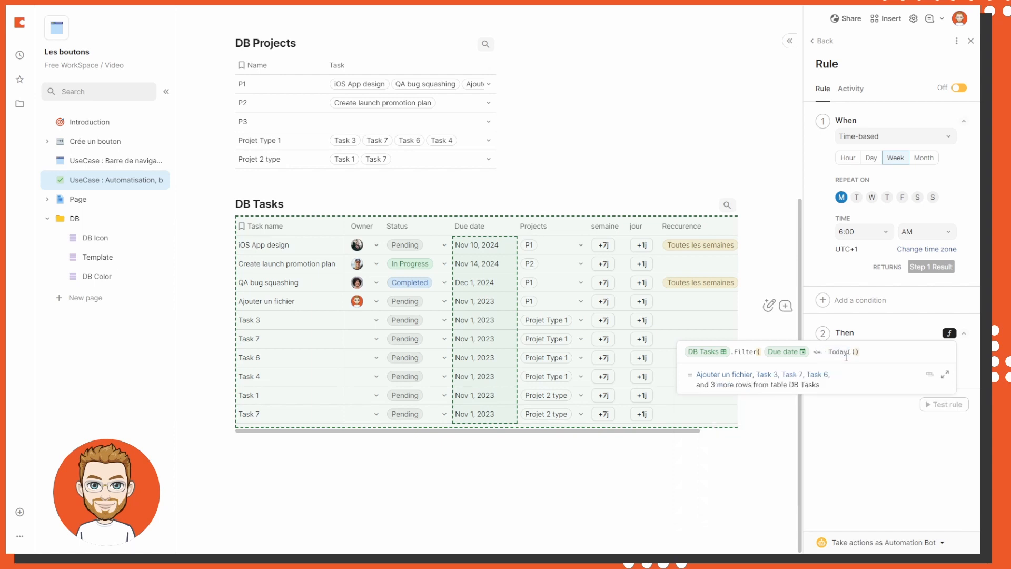
- Extend the filter with the condition && Reccurence == Toutes les semaines and close the action formula
type(",")
key("BackSpace")
type("&& Reccu")
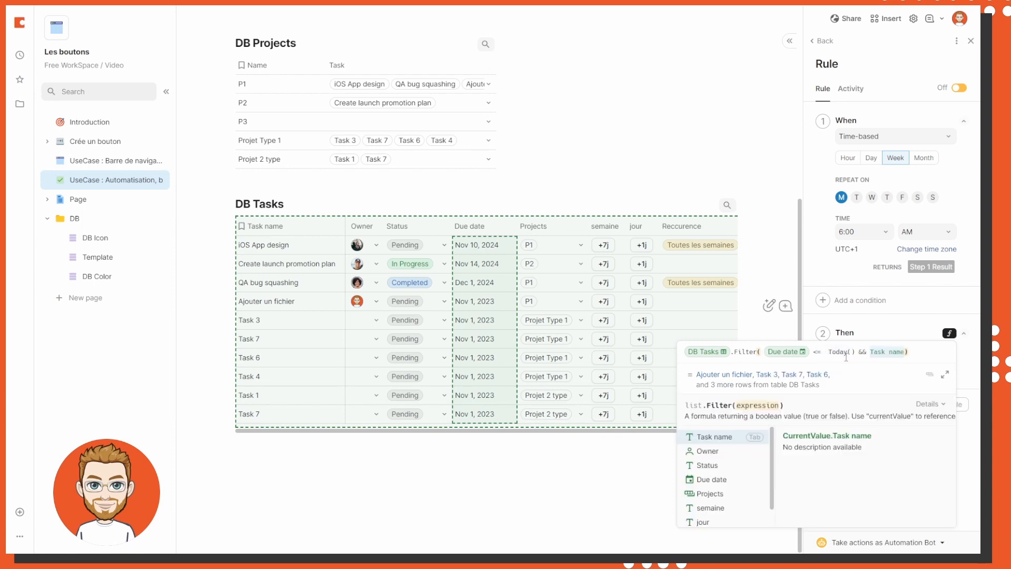
type("renc")
key("Tab")
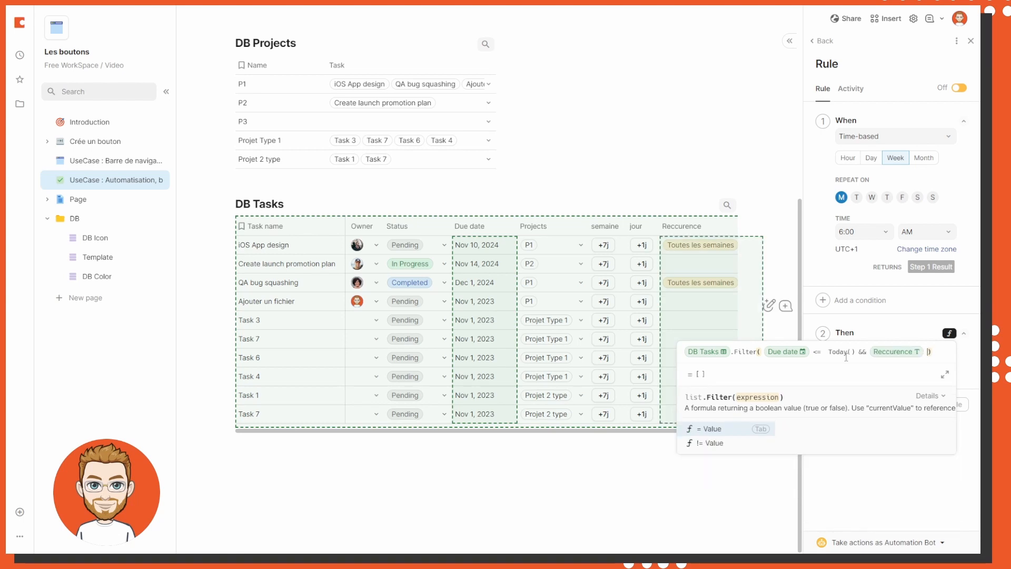
type("== Toutes les semaines")
key("Down")
key("Tab")
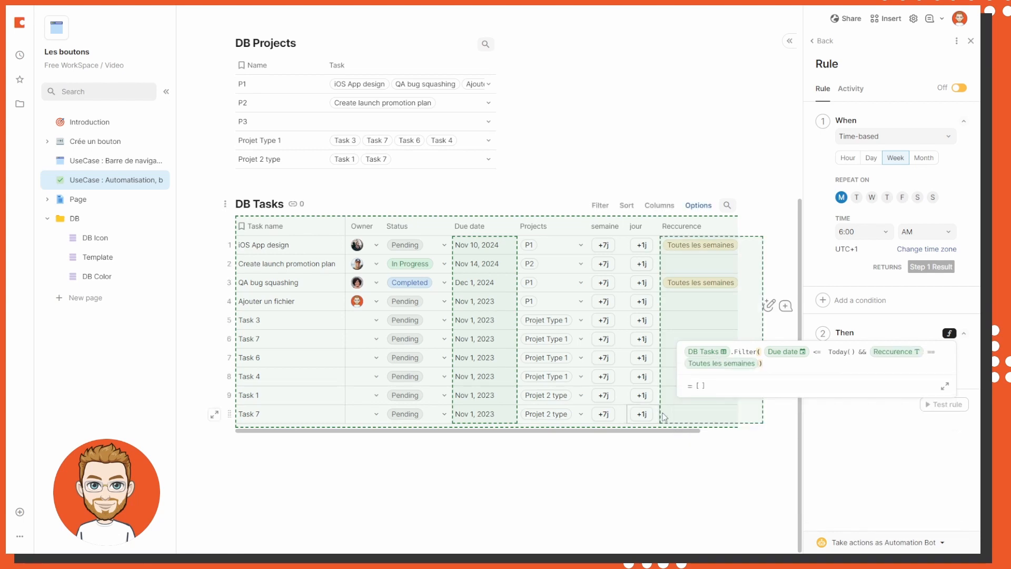
key("Escape")
- Set Task 4's Reccurence to Toutes les semaines and its due date to Oct 25, 2023
left_click(492, 254)
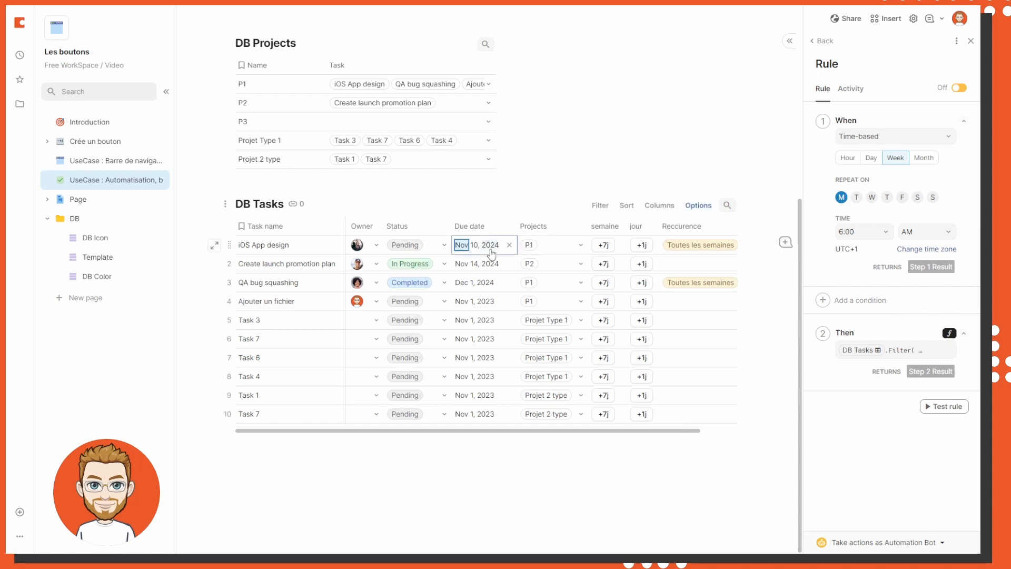
left_click(695, 377)
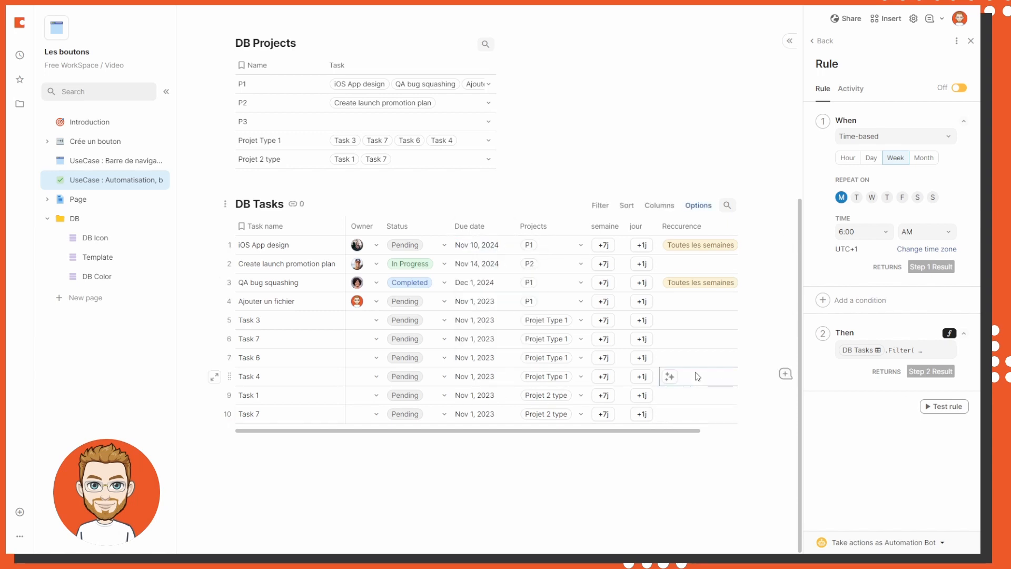
left_click(717, 429)
left_click(484, 381)
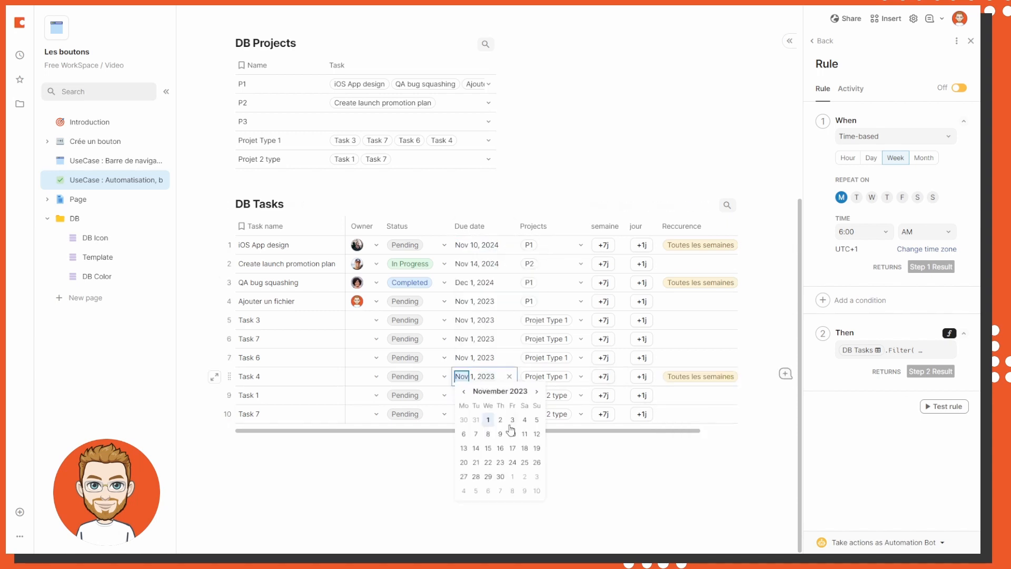
left_click(464, 391)
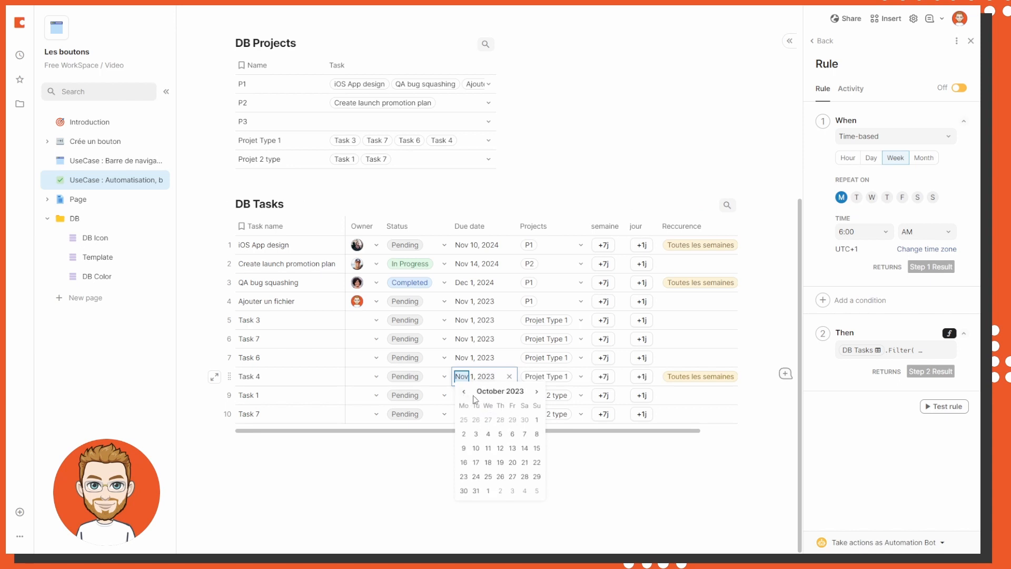
left_click(488, 477)
- Append .semaine after the filter in the rule's action formula to run the +7j button of the matching tasks
left_click(906, 363)
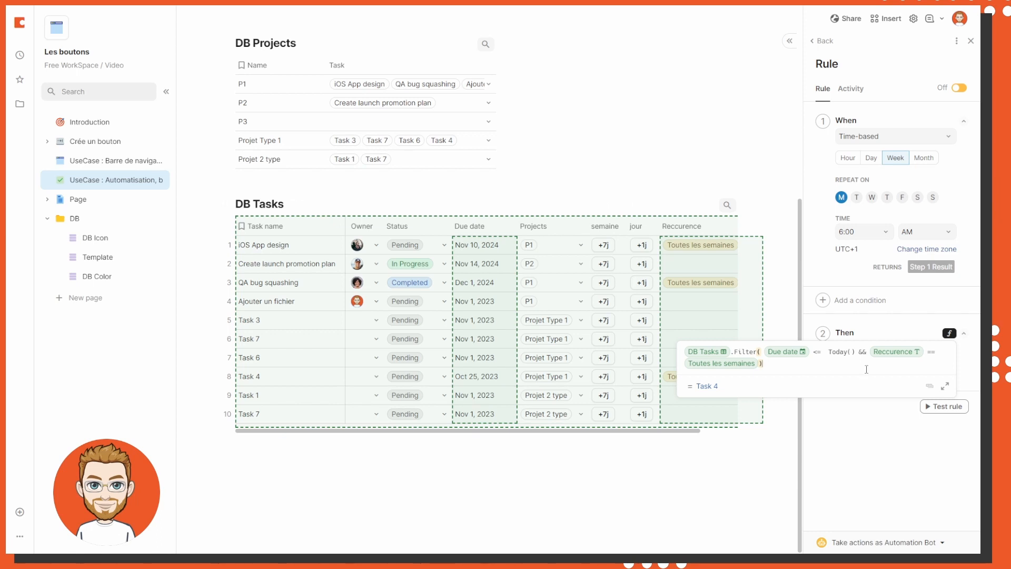
type(".")
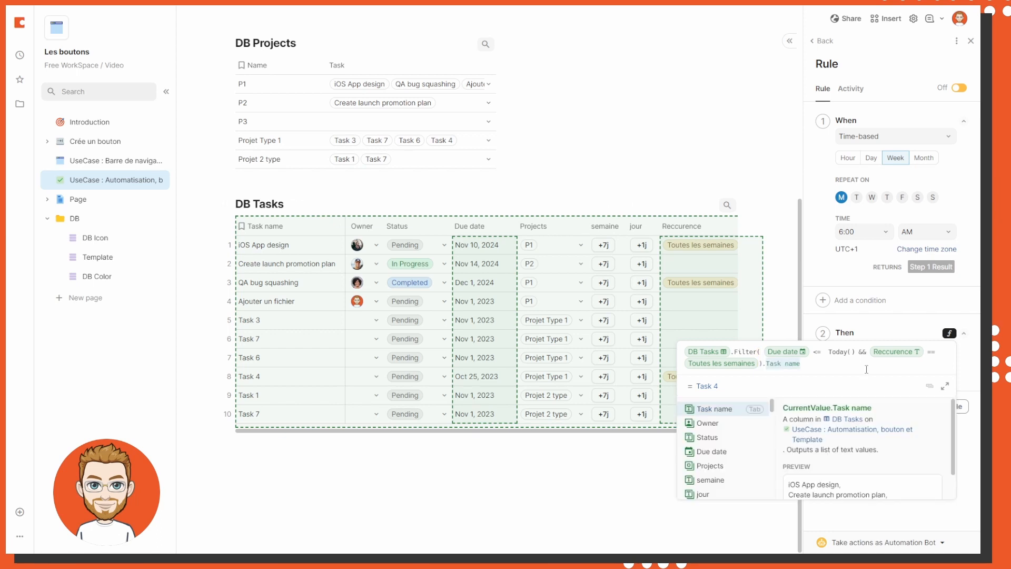
type("semaine")
key("Tab")
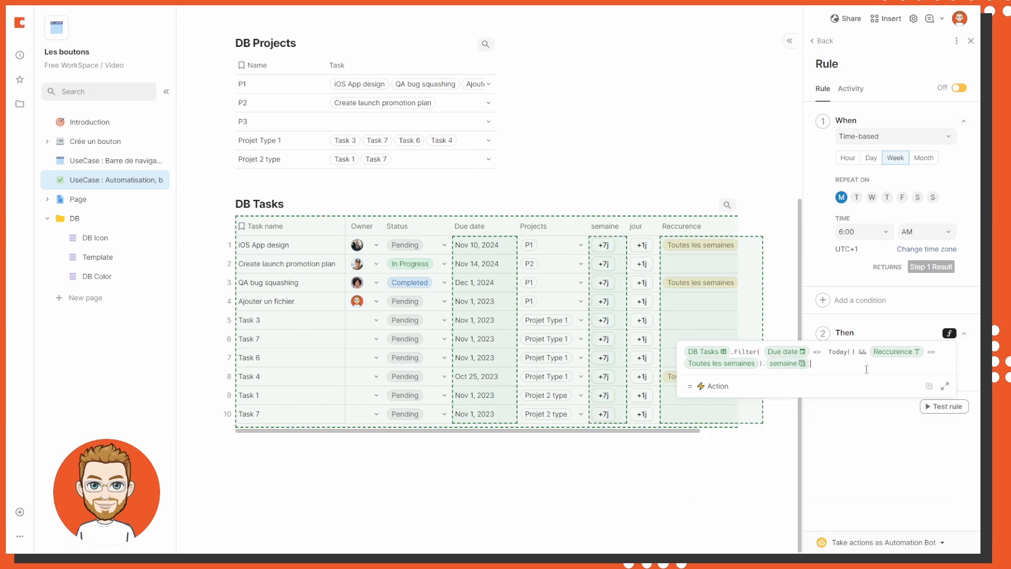
left_click(925, 452)
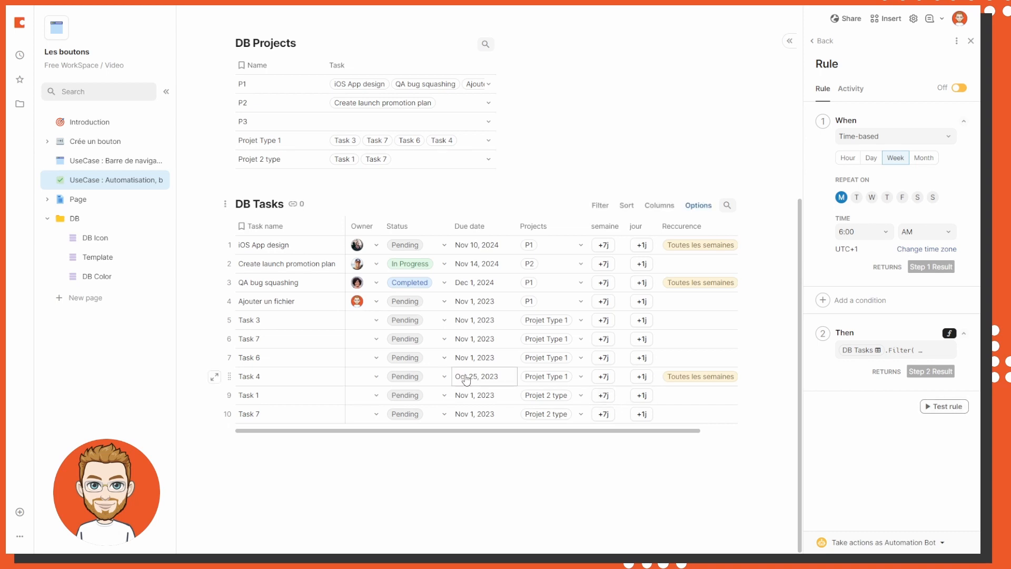
- Test the rule and check Task 4's due date in its calendar
left_click(945, 407)
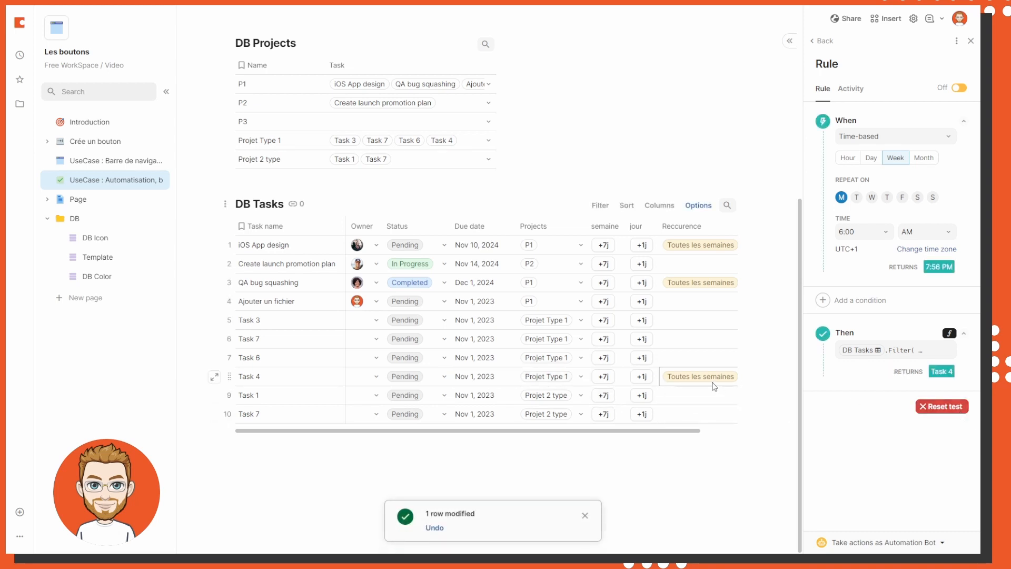
left_click(474, 376)
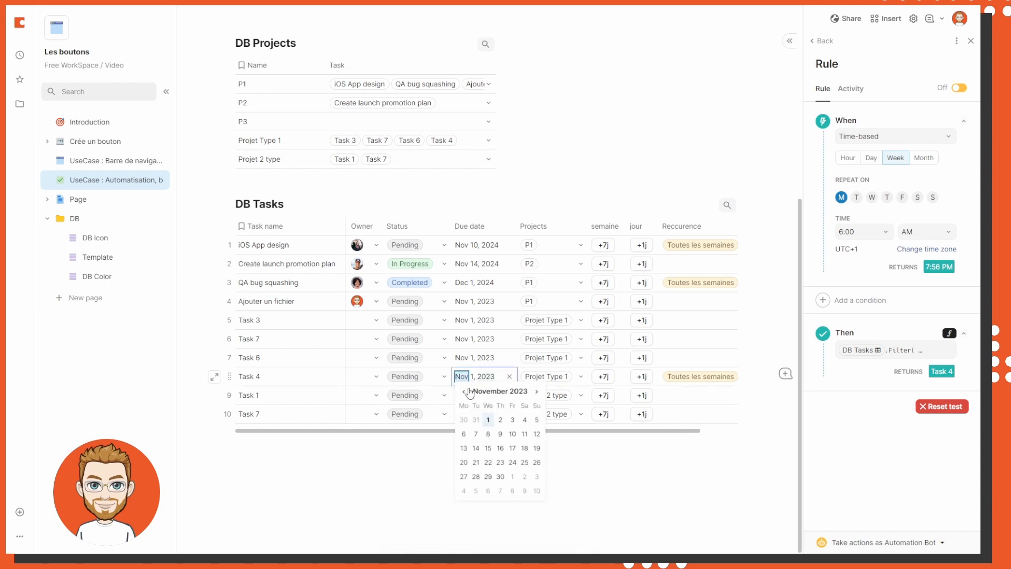
left_click(463, 391)
left_click(650, 485)
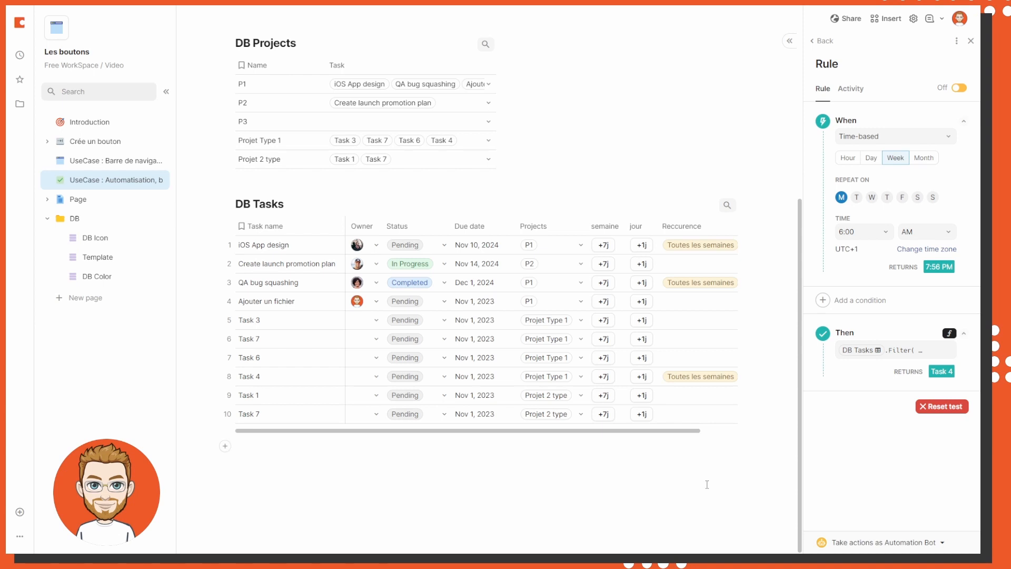
- Wrap the rule's action formula in RunActions(), with the filtered semaine buttons as the first action
left_click(913, 352)
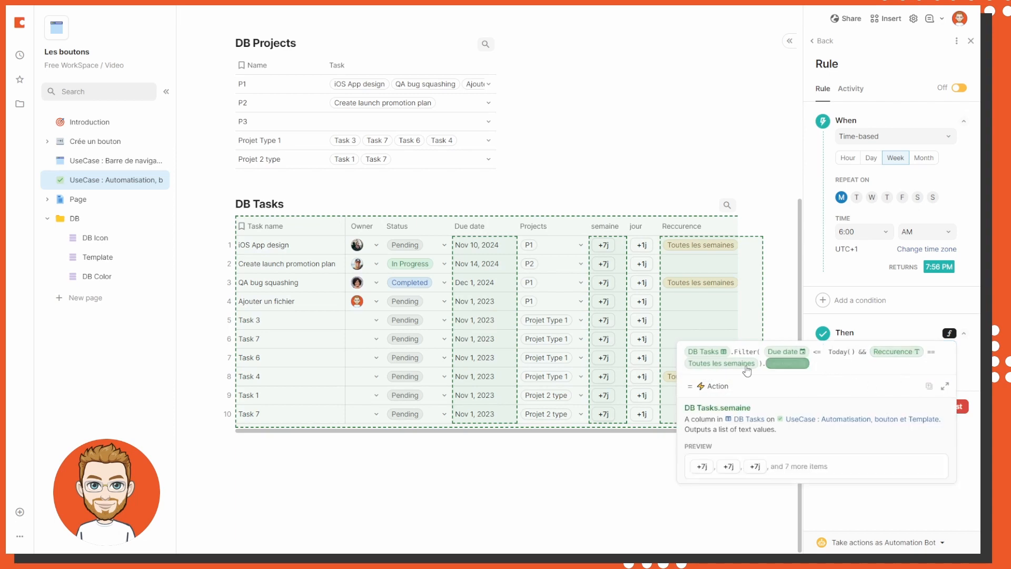
key("ctrl+a")
key("BackSpace")
type("RunActions(")
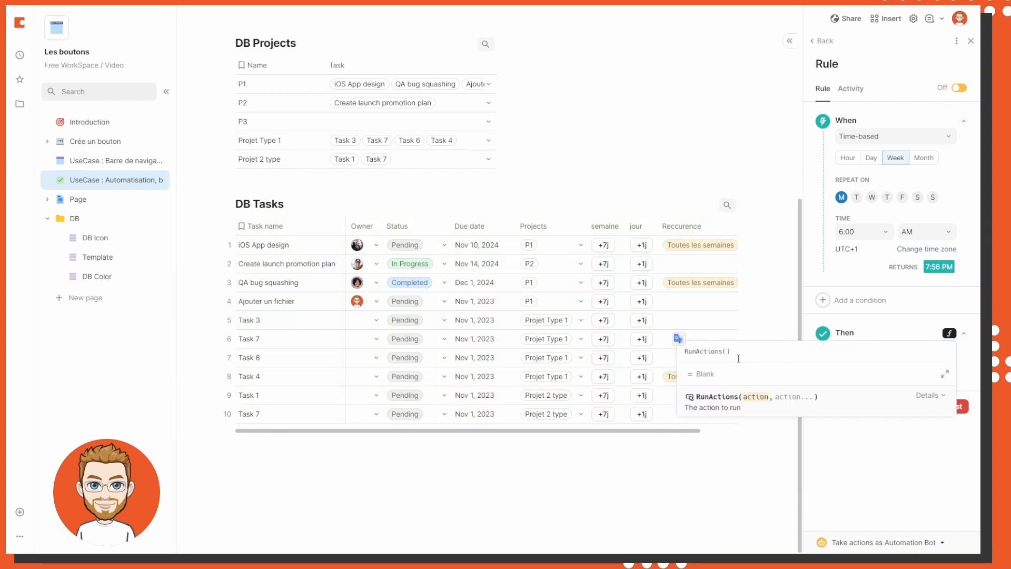
type("DB Tasks.Filter(Due date <= Today() && Reccurence == Toutes les semaines).semaine")
type(",")
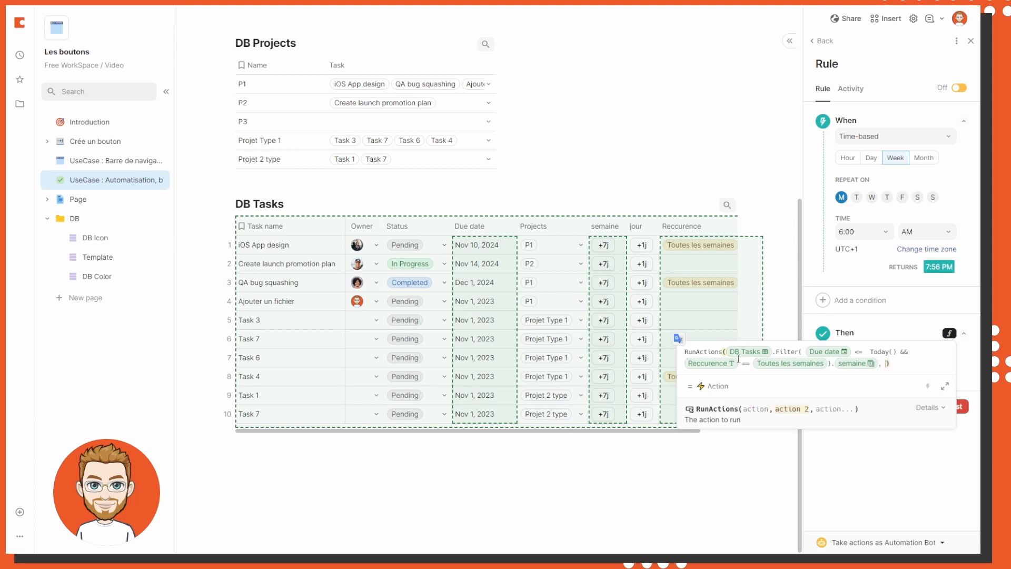
- Add a copy of the DB Tasks filter as the second RunActions argument, without the semaine column
type("DB Tasks.Filter(Due date <= Today() && Reccurence == Toutes les semaines).semaine")
key("BackSpace")
key("BackSpace")
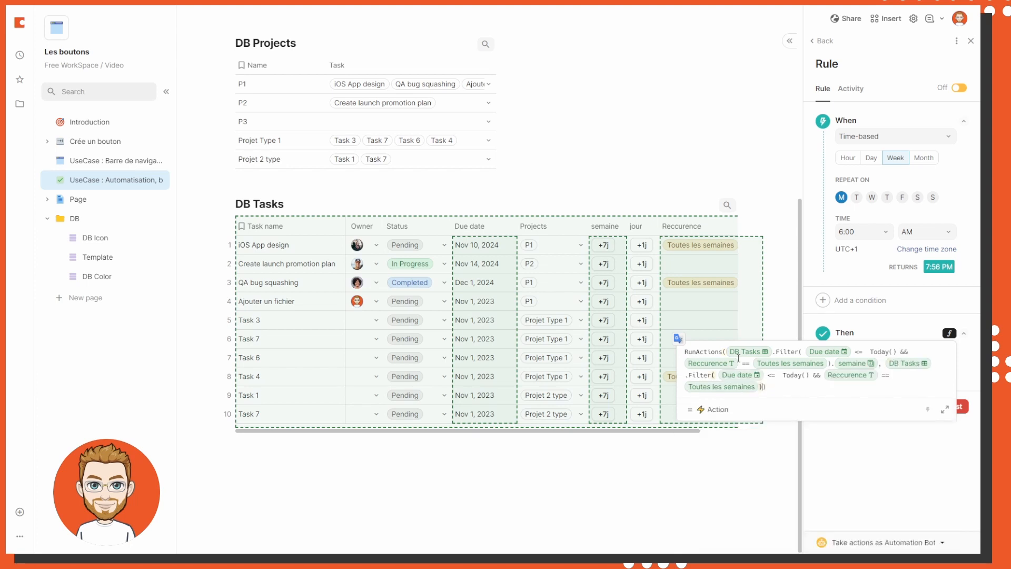
- Wrap the second filter in ModifyRows() so the due tasks recurring Toutes les semaines are the rows to modify
key("Right")
key("ctrl+shift+Left")
key("ctrl+shift+Left")
key("ctrl+shift+Left")
key("ctrl+shift+Left")
key("ctrl+shift+Left")
key("ctrl+shift+Left")
key("ctrl+shift+Left")
key("ctrl+shift+Left")
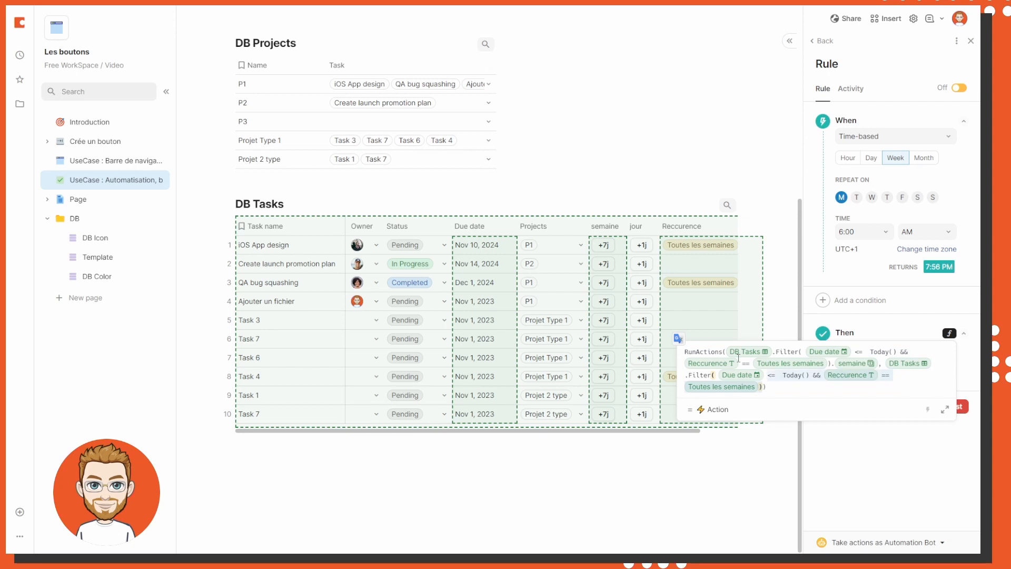
type("mode()")
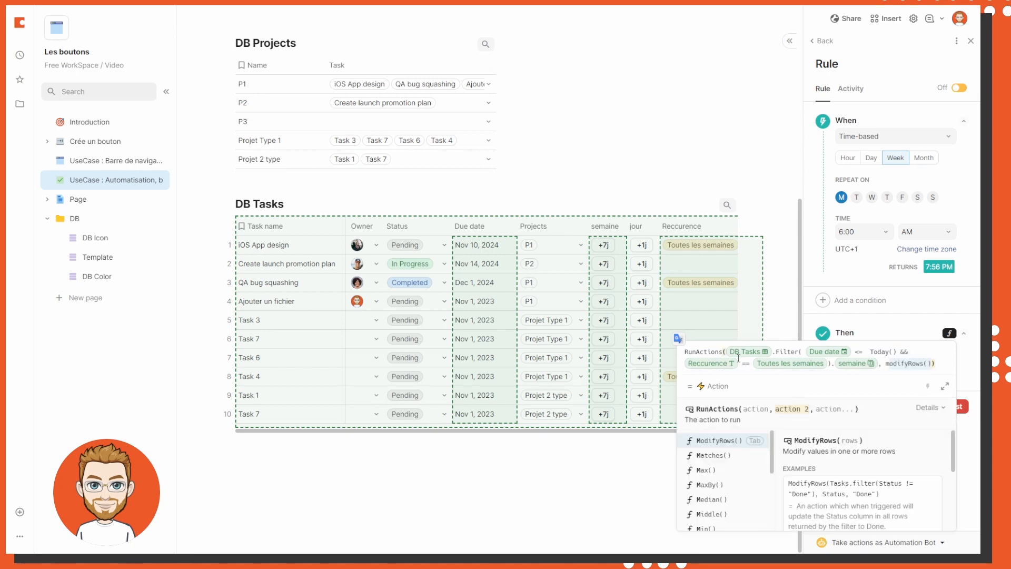
key("Down")
key("Up")
key("Up")
key("Up")
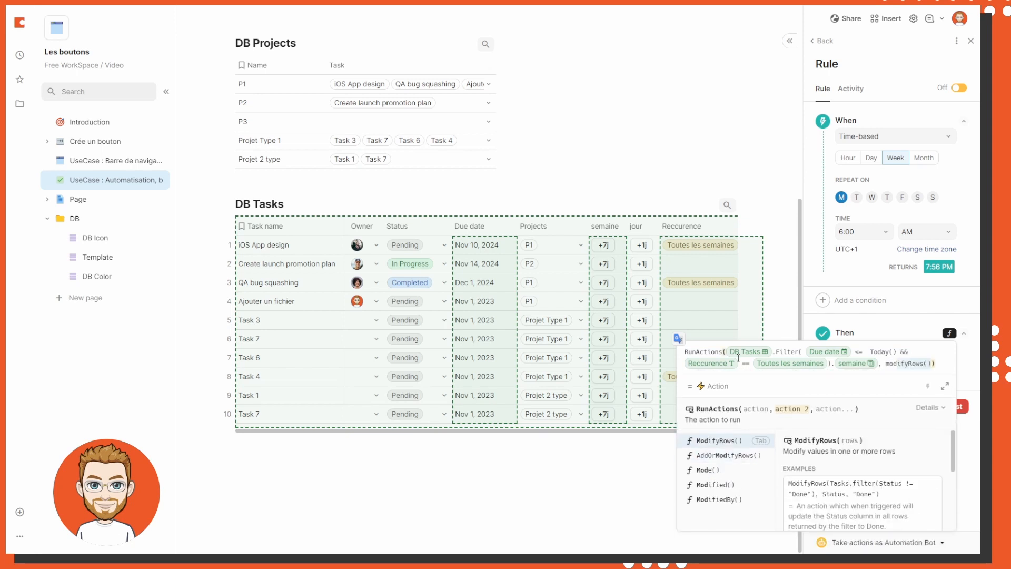
key("Tab")
type("DB Tasks.Filter( Due date <= Today() && Reccurence == Toutes les semaines)")
type(",")
- Make ModifyRows set the DB Tasks Status column to Pending and close the formula
key("Down")
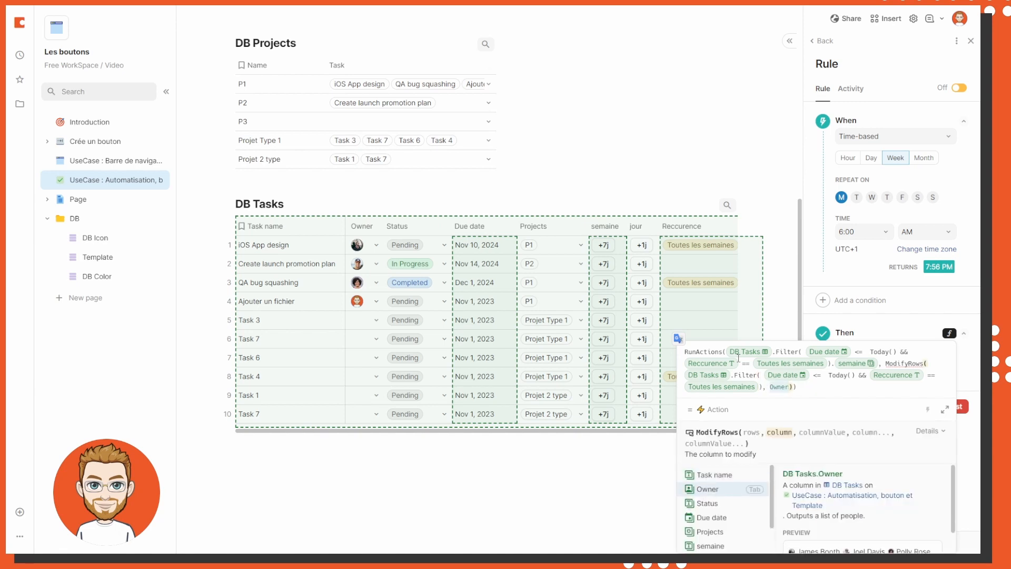
key("Down")
key("Tab")
type(",")
key("Up")
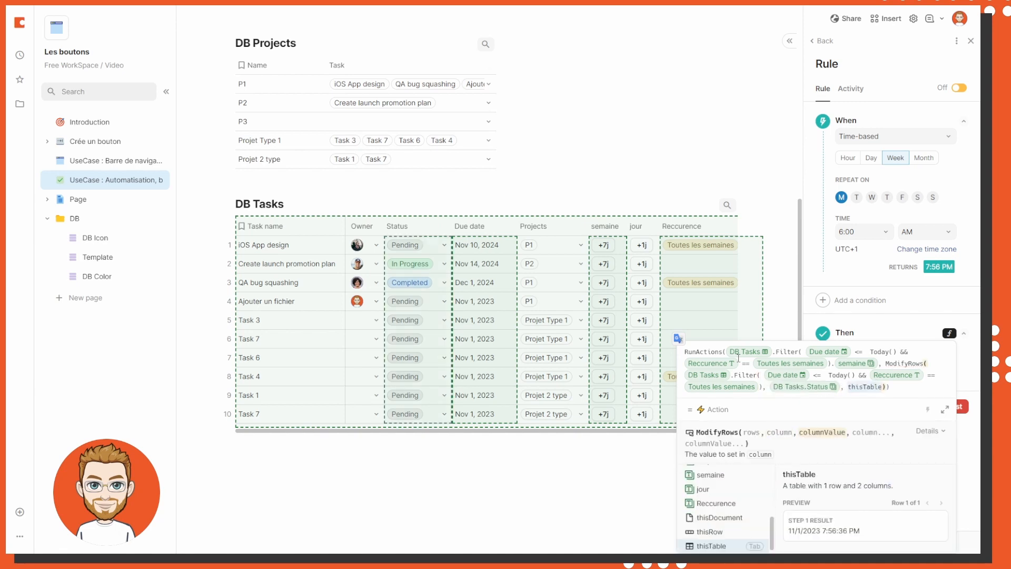
key("Down")
key("Tab")
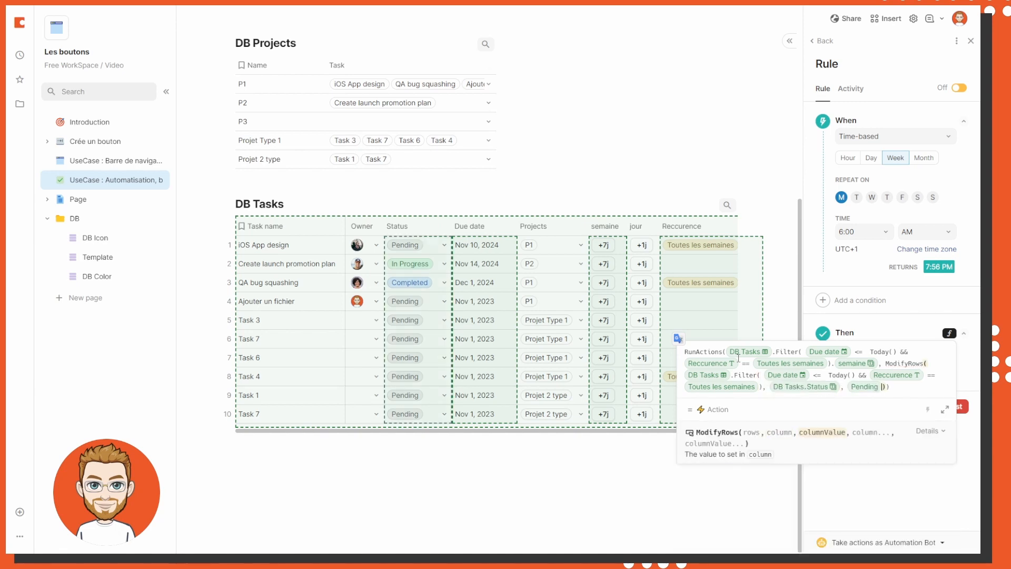
left_click(693, 480)
- Set Task 4's due date to Oct 26, 2023
left_click(462, 376)
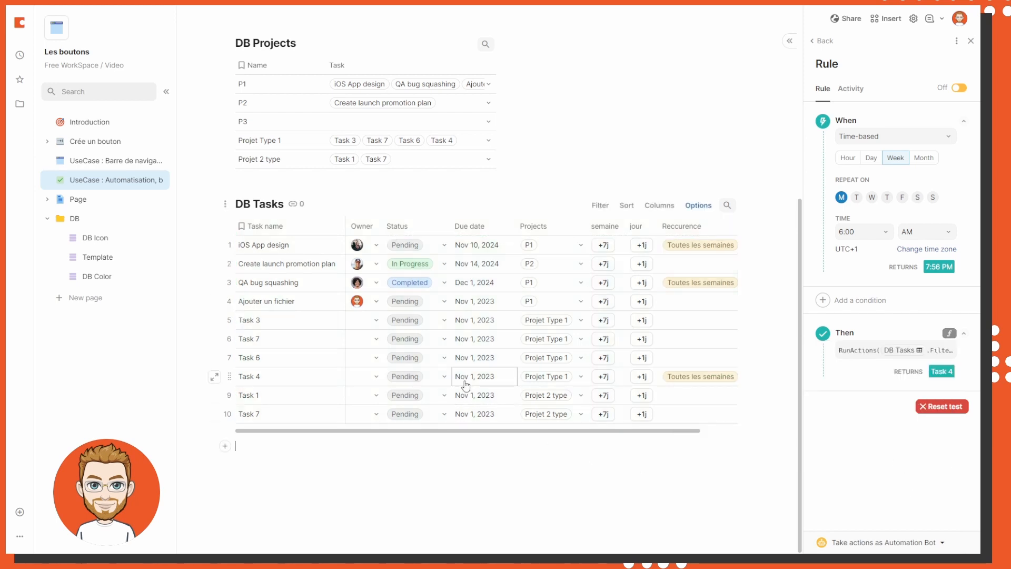
left_click(463, 391)
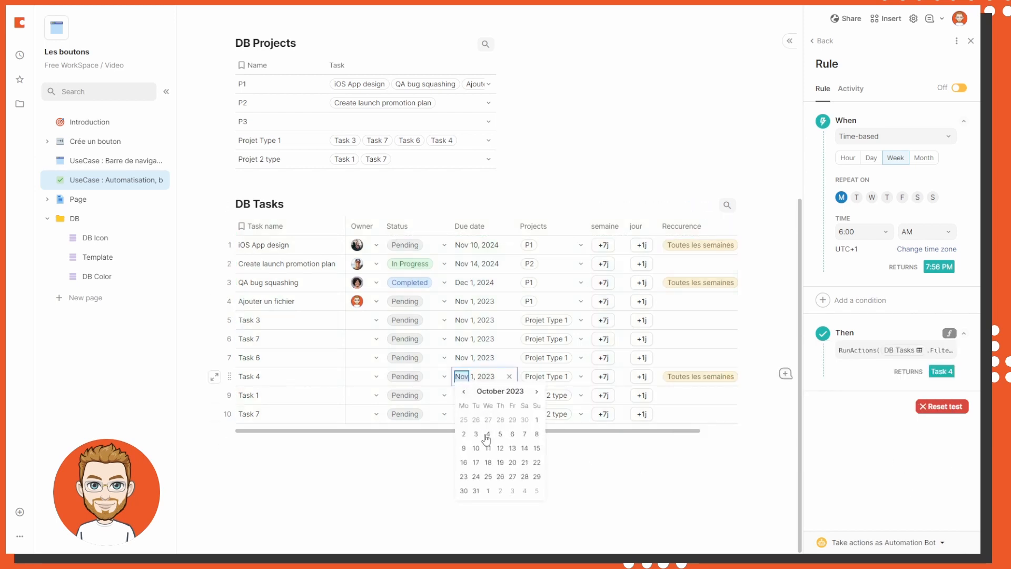
left_click(500, 477)
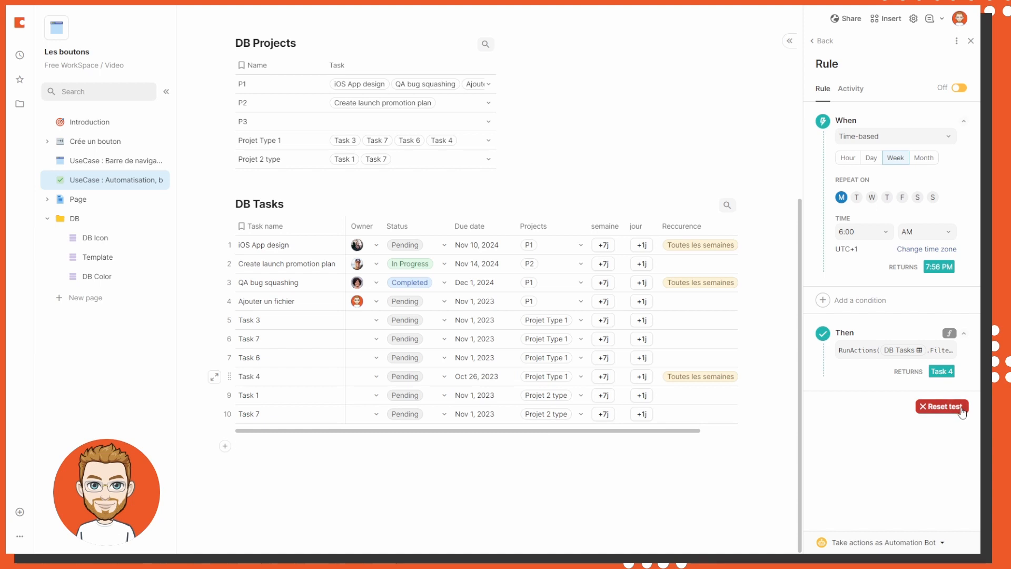
- Test the rule, set Task 4 to due date Oct 26, 2023 and status Completed, and test the rule again
left_click(945, 407)
left_click(945, 407)
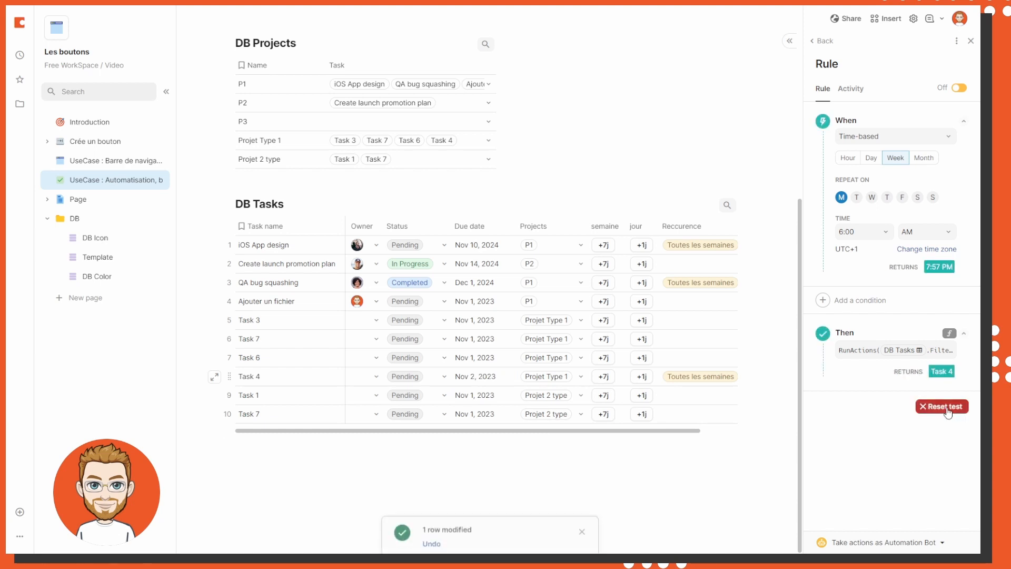
left_click(446, 384)
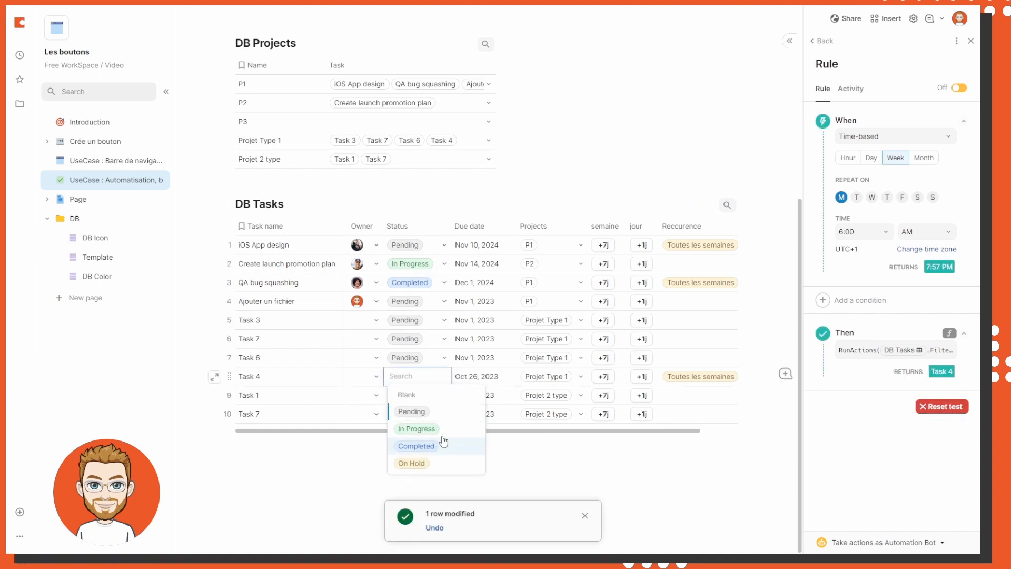
left_click(451, 445)
left_click(943, 407)
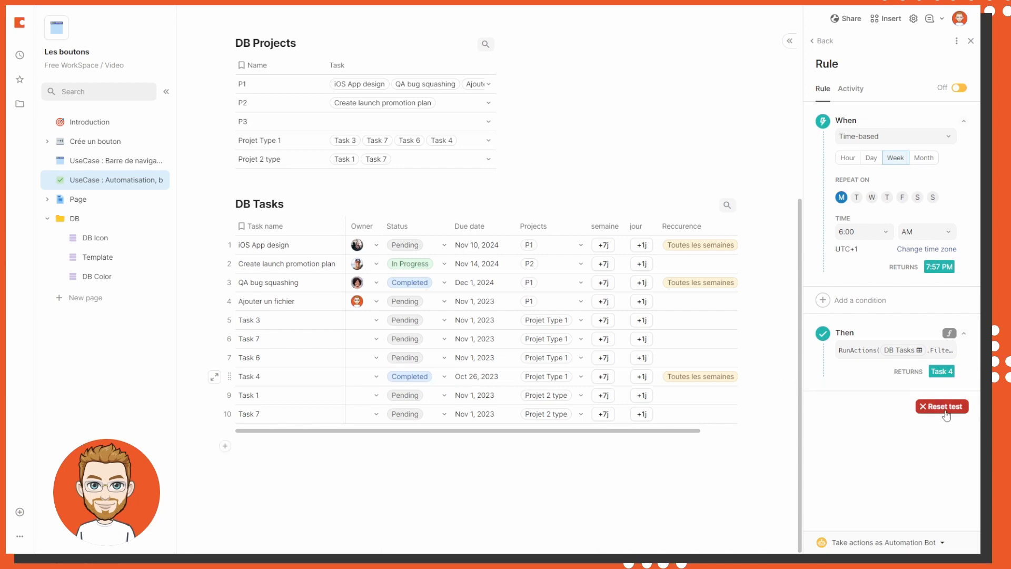
left_click(943, 406)
- Cut the ModifyRows block and its preceding comma from the end of the rule's RunActions formula
mouse_move(909, 360)
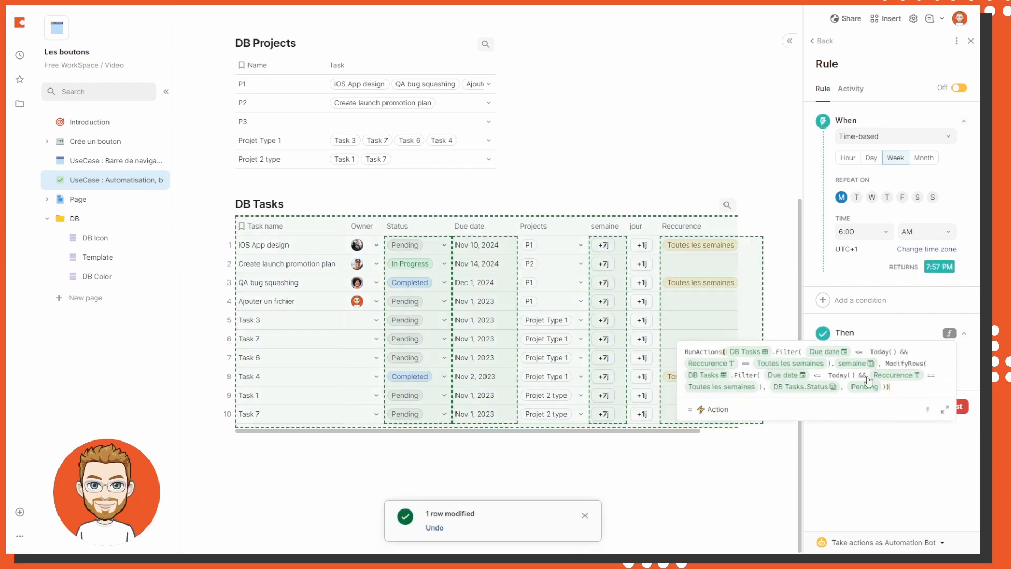
left_click(938, 406)
left_click(628, 47)
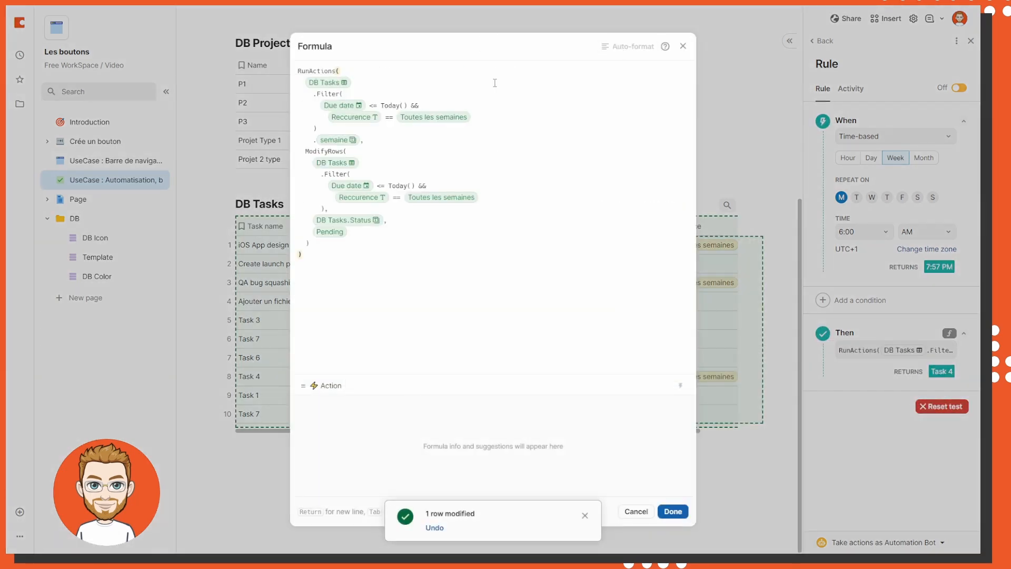
left_click_drag(317, 240, 297, 150)
key("BackSpace")
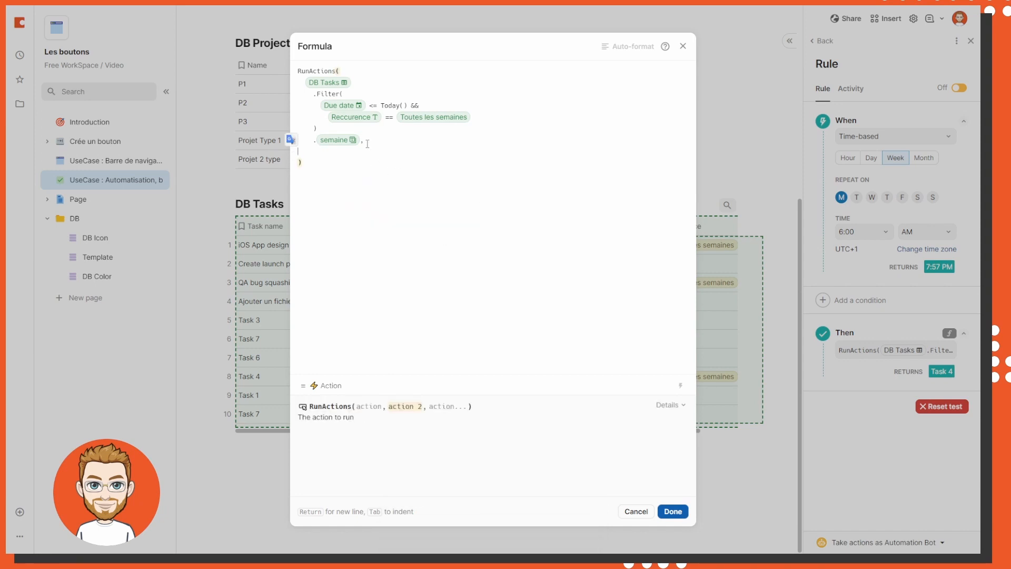
key("BackSpace")
key("BackSpace")
- Insert the ModifyRows block as the first RunActions argument, before the semaine action, then auto-format and save the formula
left_click(375, 73)
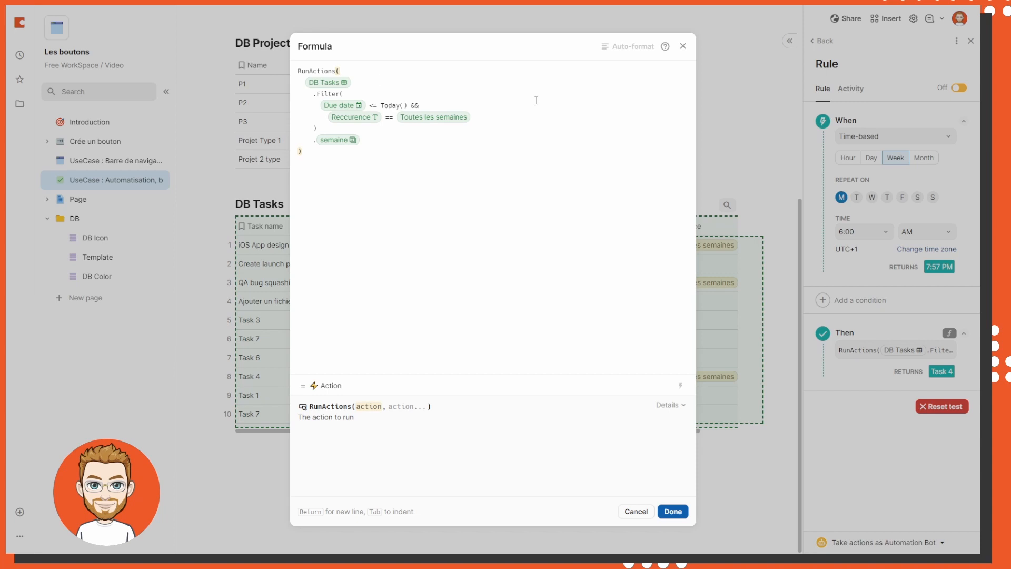
key("Return")
key("ctrl+v")
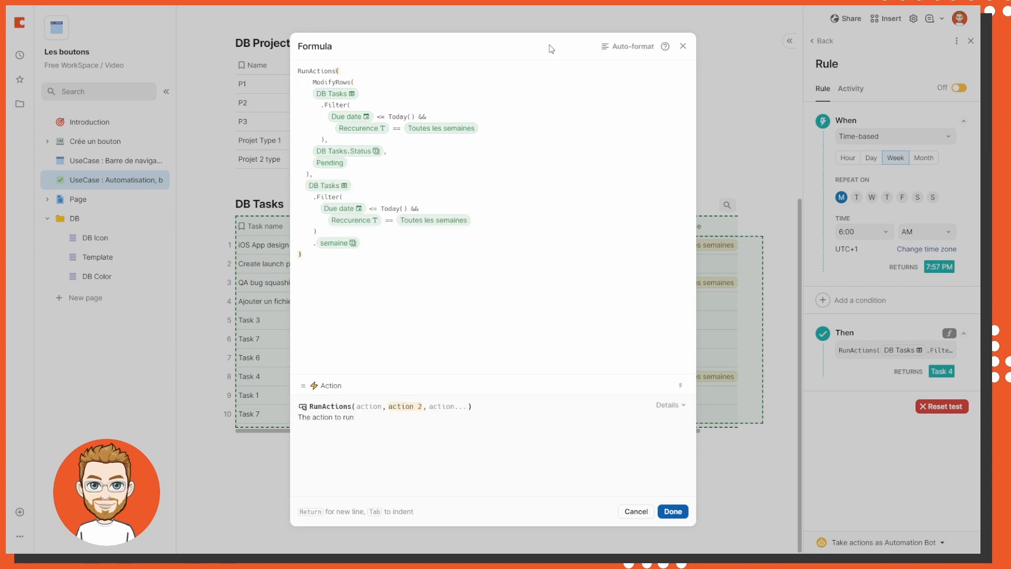
left_click(616, 46)
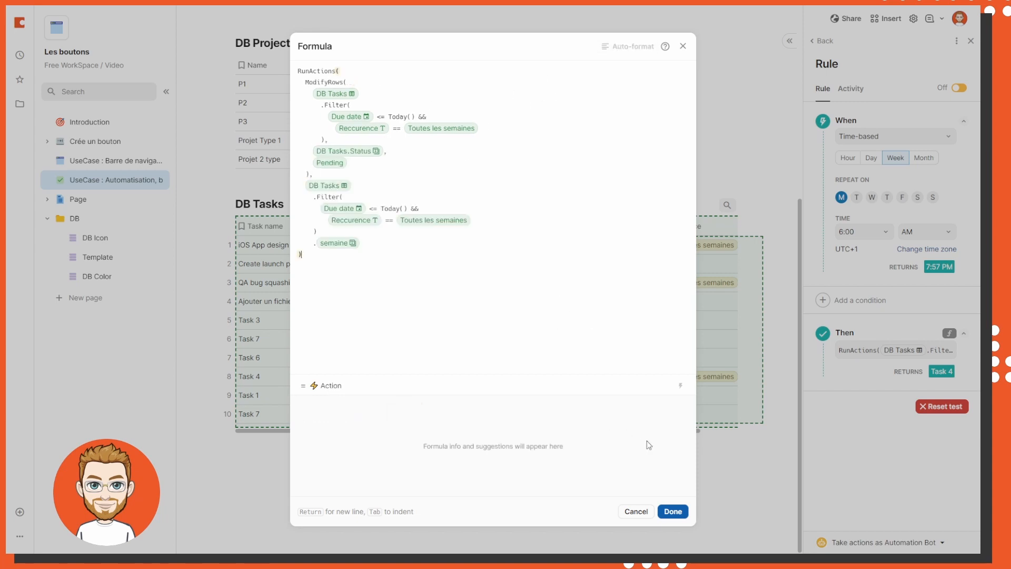
left_click(673, 512)
left_click(894, 345)
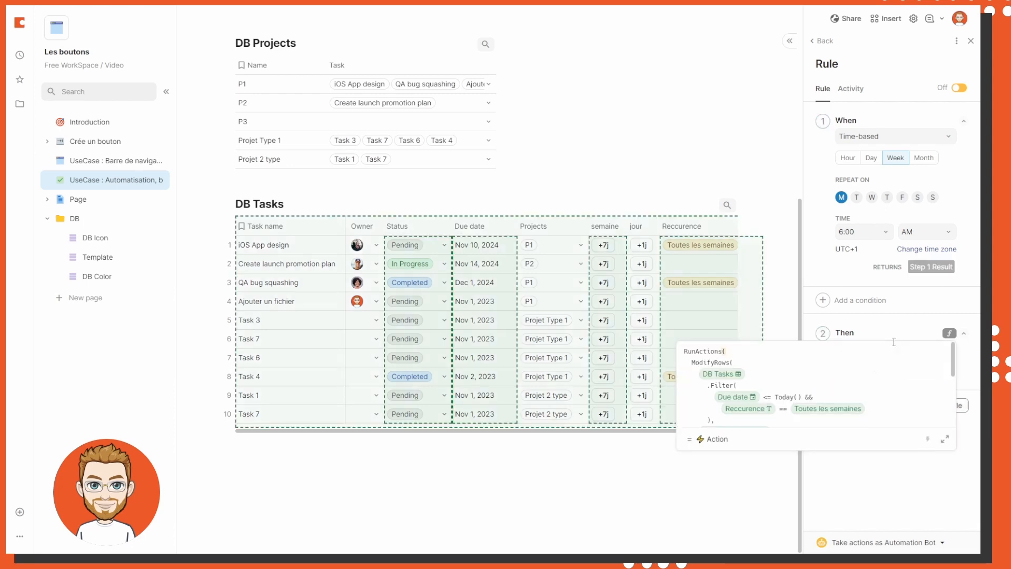
left_click(930, 483)
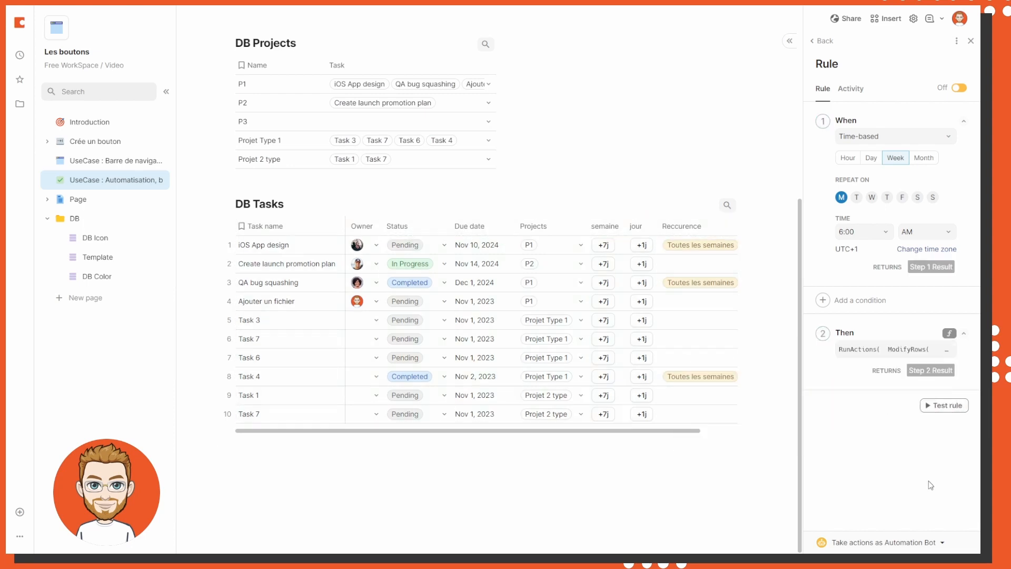
- Set Task 4's due date to Oct 26, 2023 and test the reordered rule
left_click(506, 381)
left_click(506, 381)
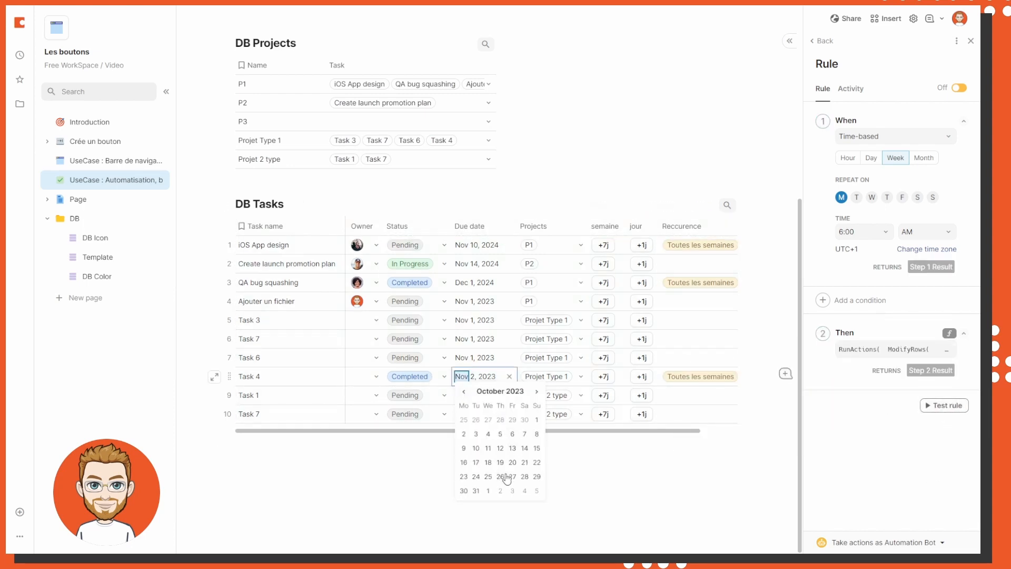
key("Escape")
left_click(944, 405)
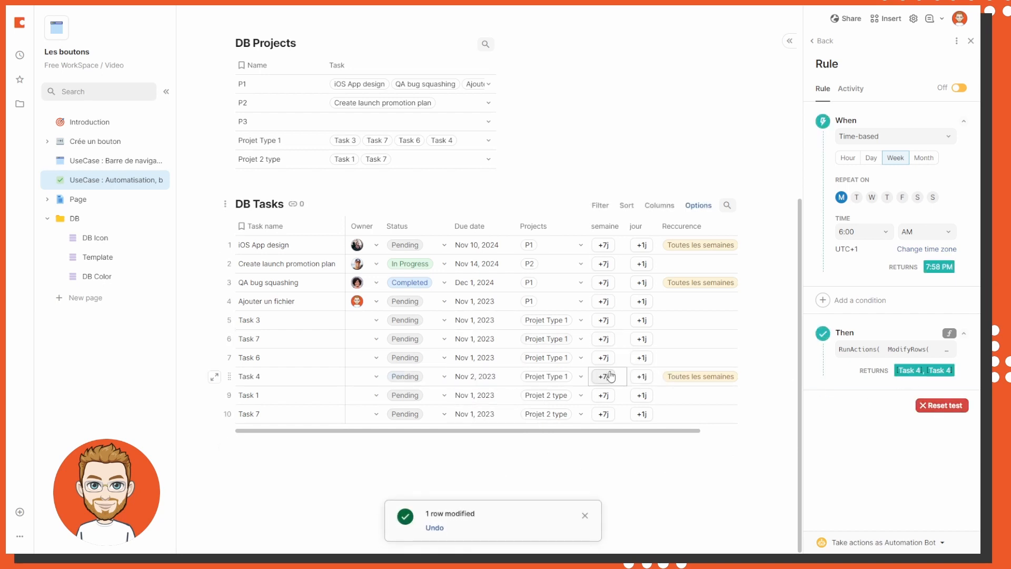
- Examine the on-click ModifyRows formula of the semaine button column in DB Tasks
left_click(610, 226)
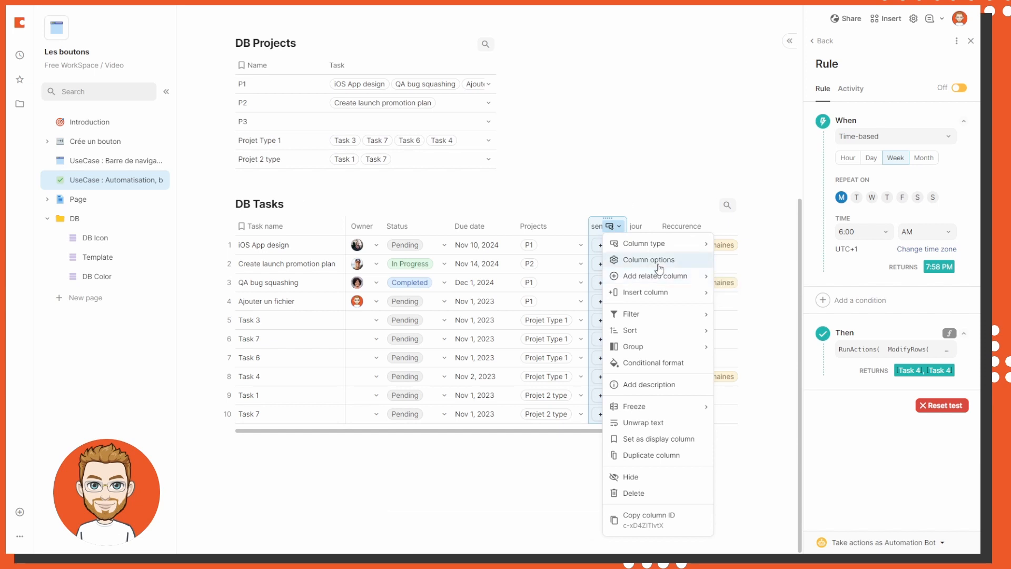
left_click(659, 269)
left_click(666, 326)
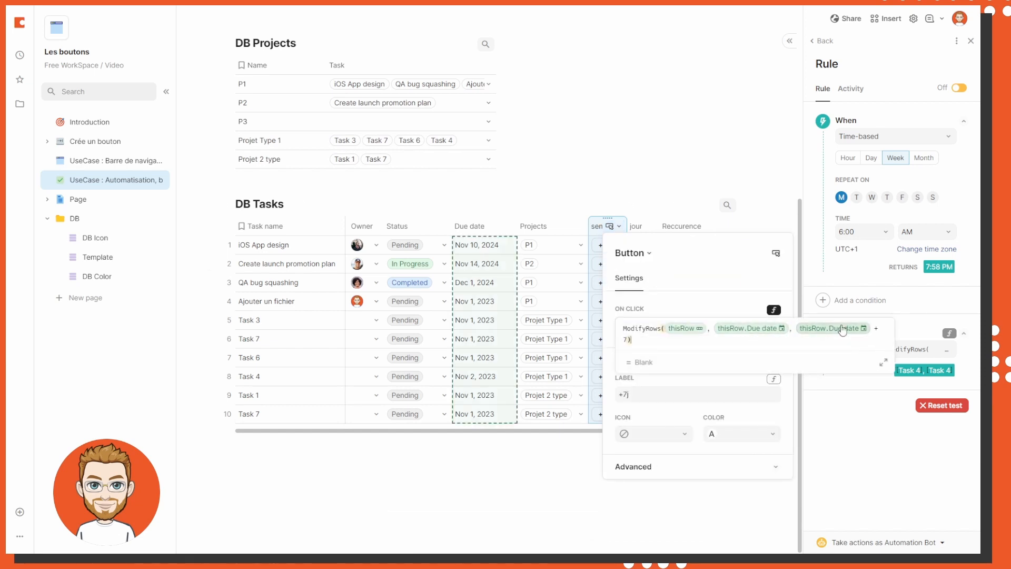
key("Left")
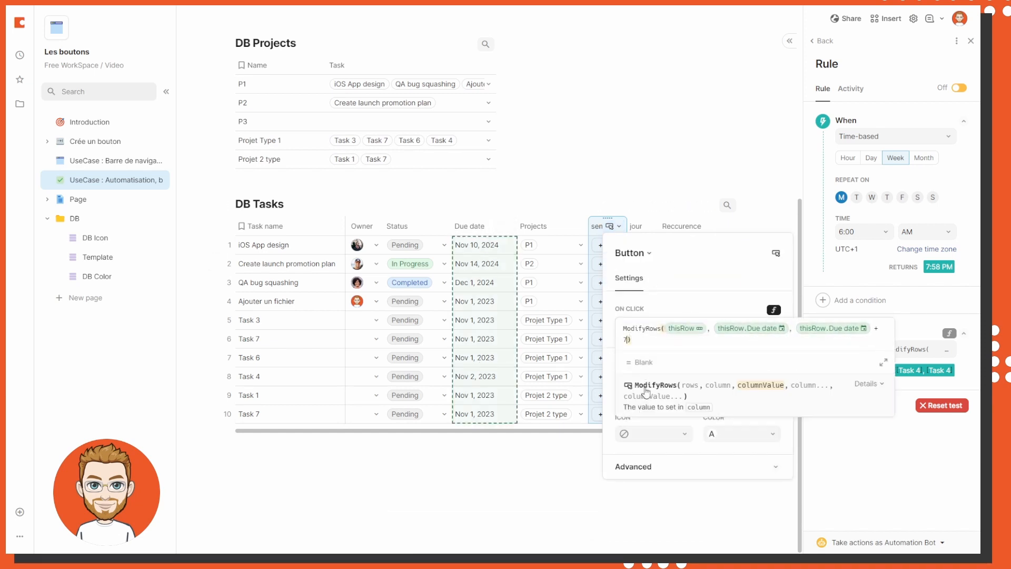
left_click(686, 302)
left_click(676, 189)
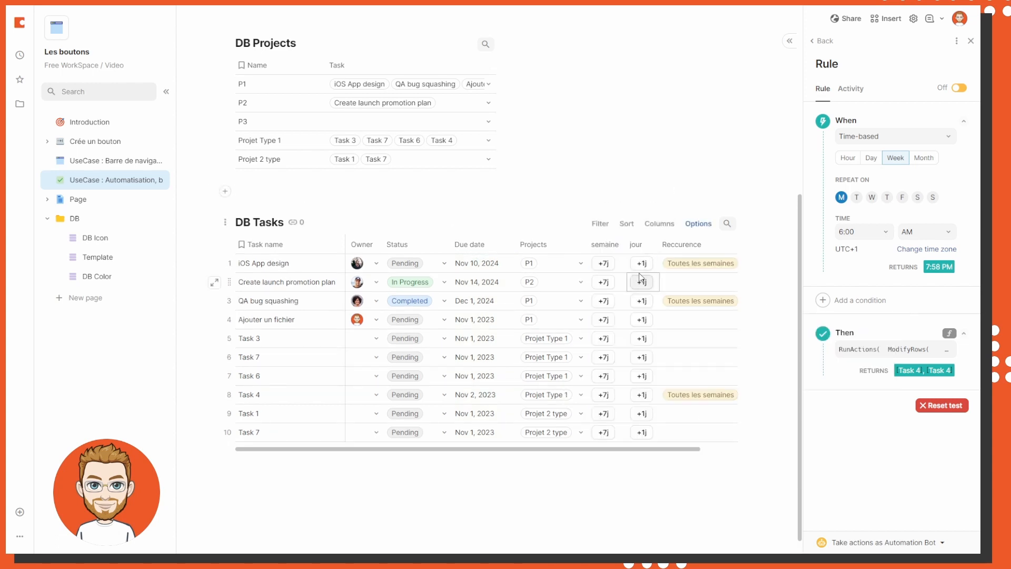
- Postpone the iOS App design due date by two days with its +1j button and close the rule
left_click(641, 267)
left_click(641, 263)
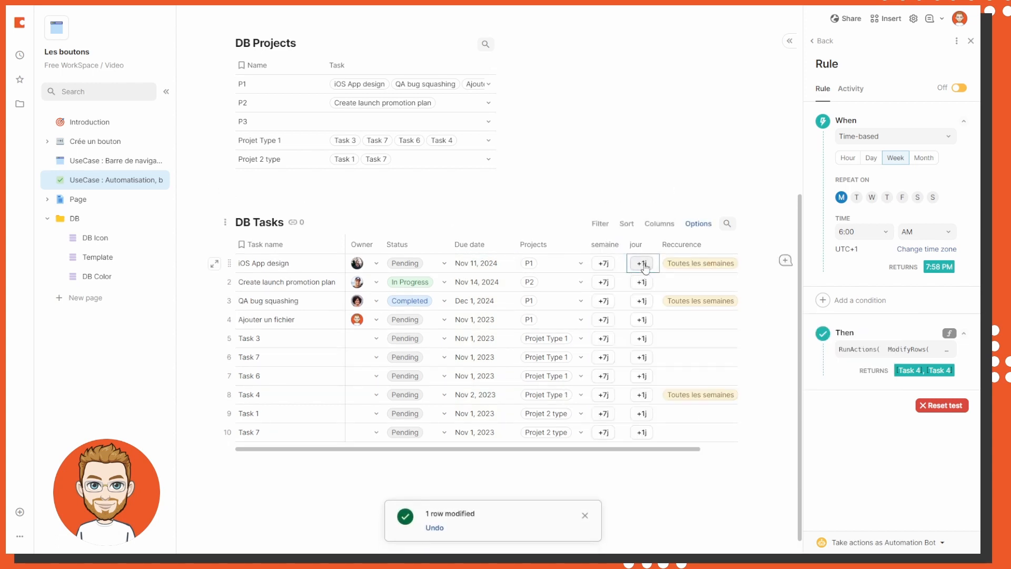
left_click(970, 41)
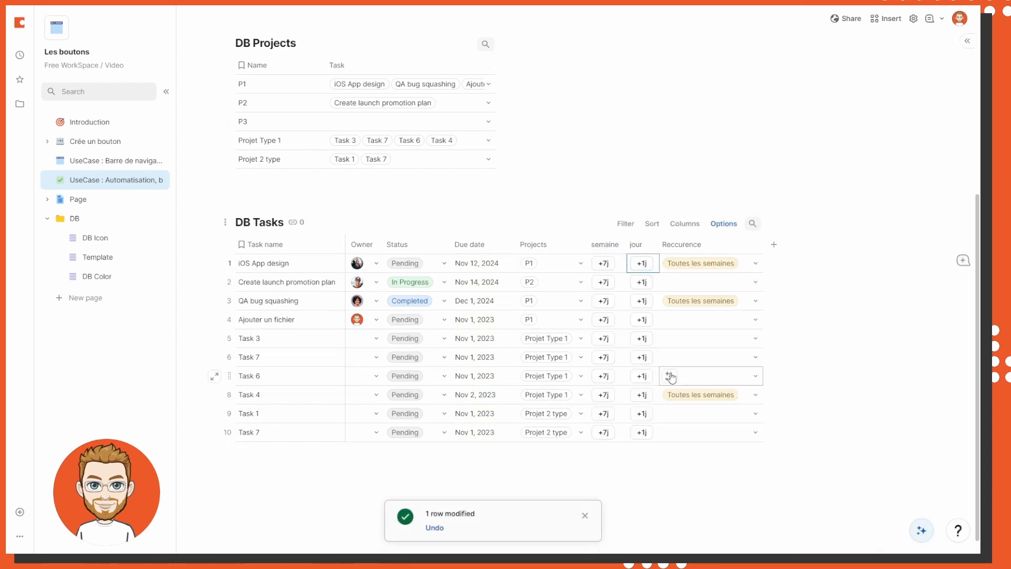
- Review the Projects template, Tasks template, DB Projects and DB Tasks tables on the page
scroll(642, 413, "up", 1)
scroll(643, 414, "down", 2)
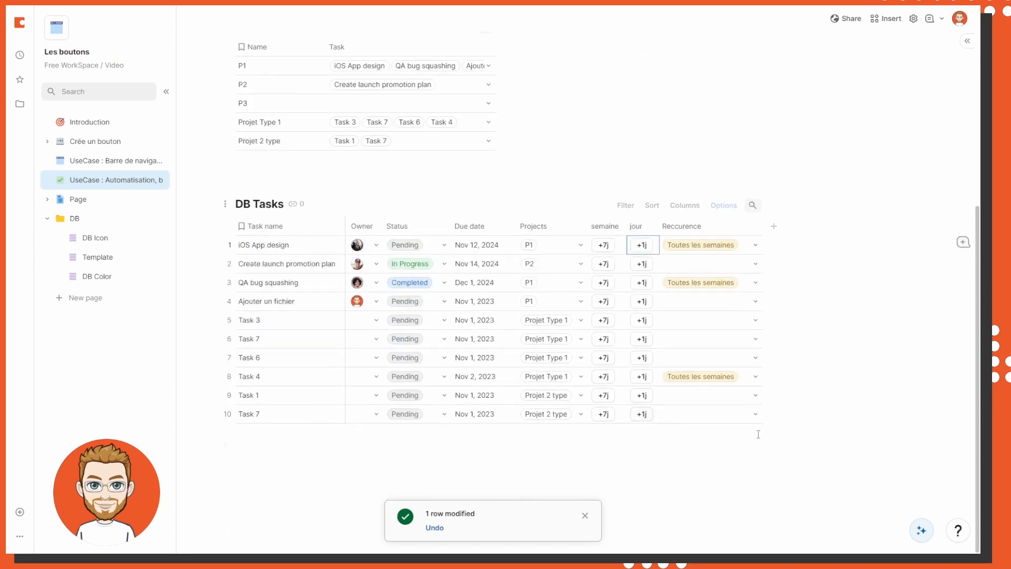
scroll(533, 356, "up", 6)
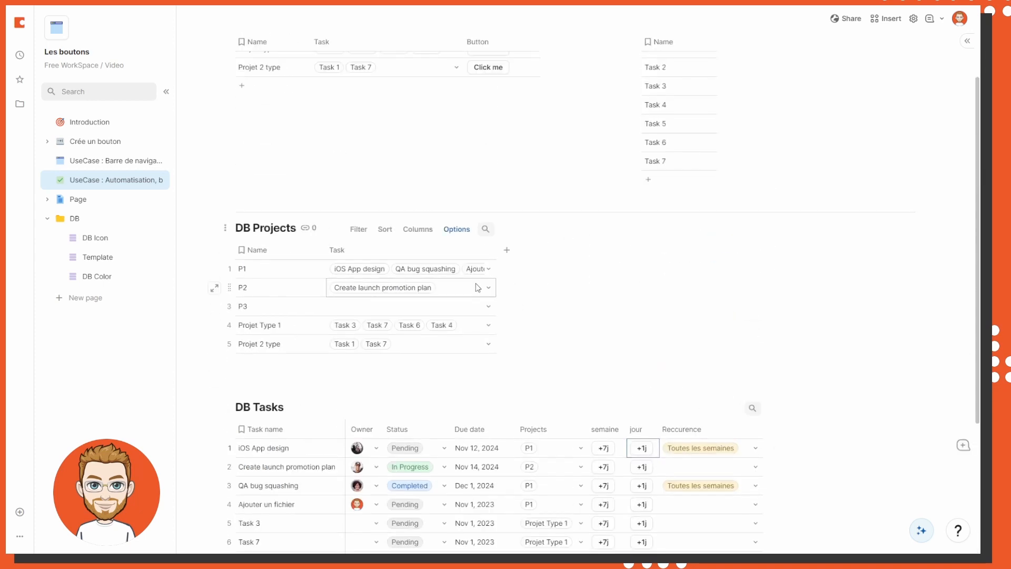
scroll(673, 291, "down", 2)
scroll(562, 343, "up", 2)
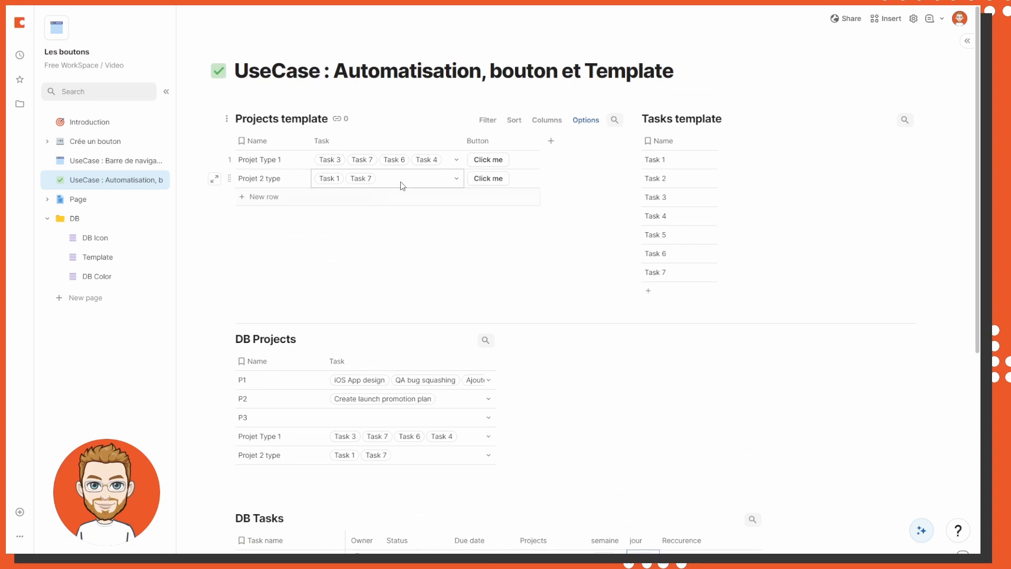
left_click(508, 161)
scroll(478, 279, "down", 6)
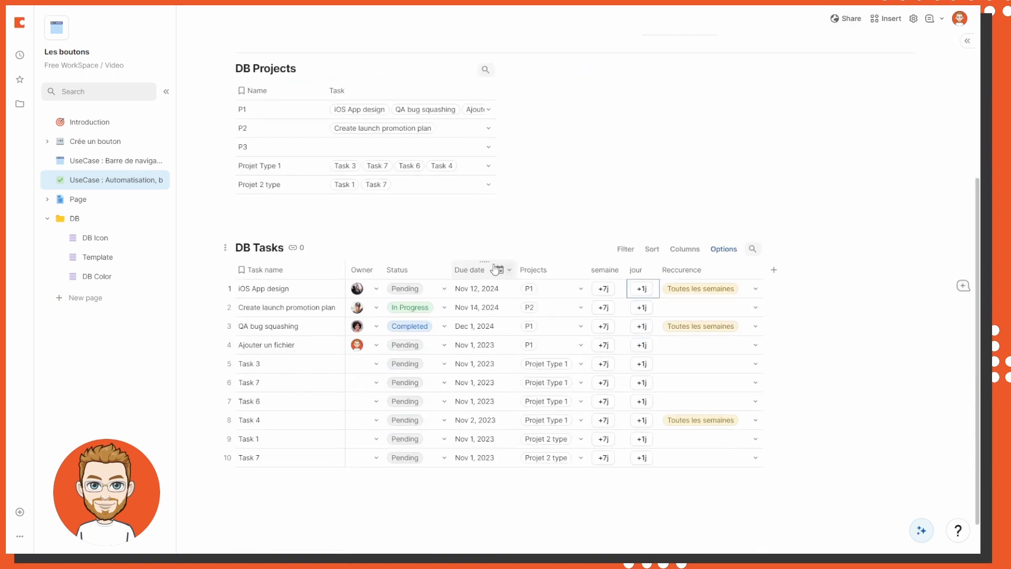
scroll(501, 273, "up", 6)
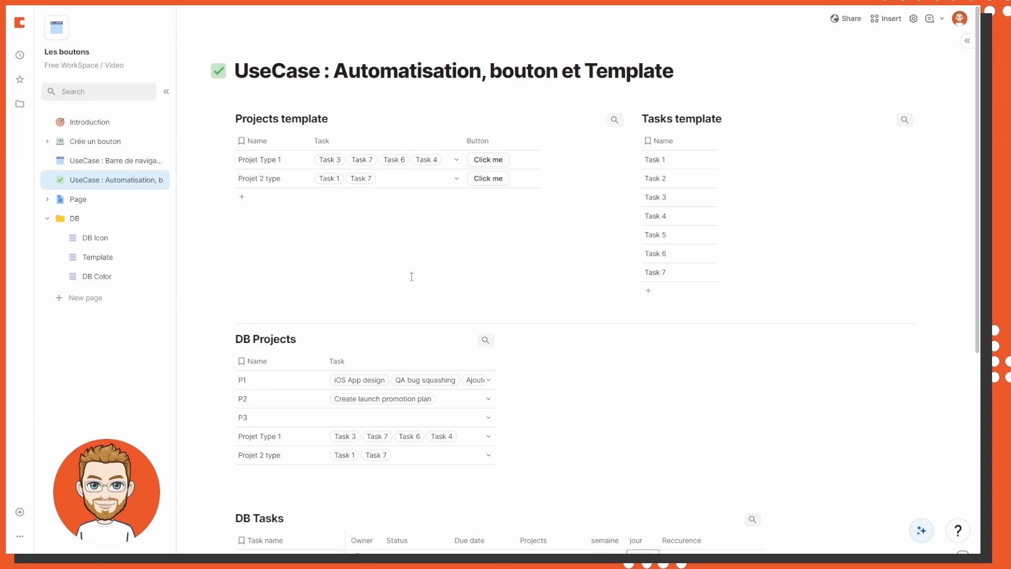
scroll(841, 326, "down", 3)
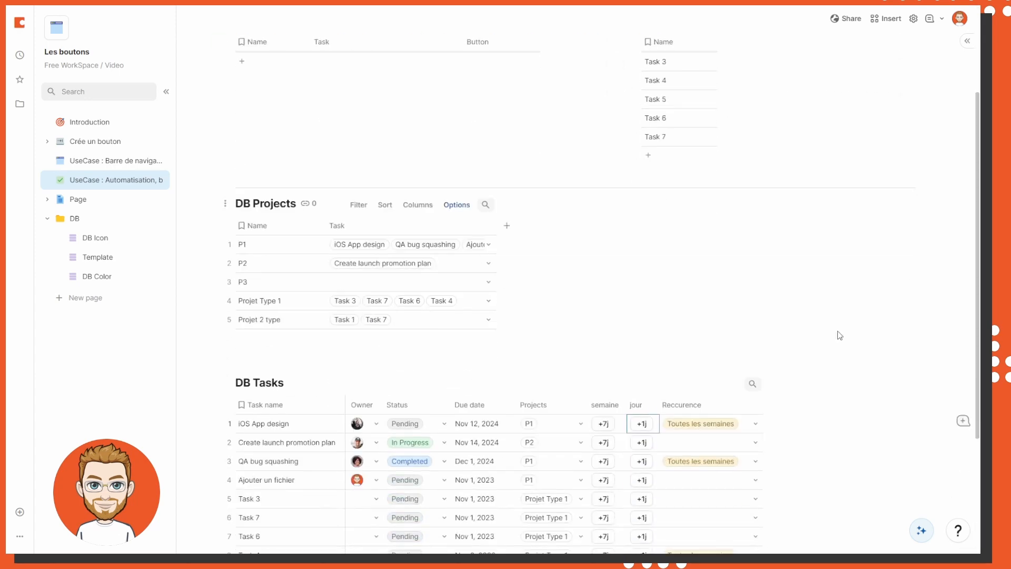
scroll(840, 334, "down", 3)
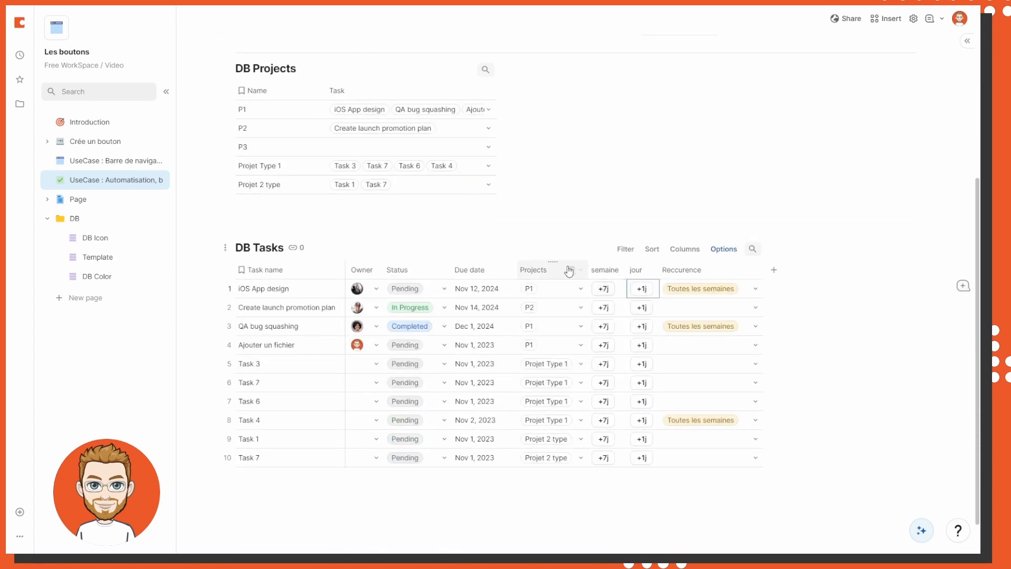
scroll(531, 226, "up", 6)
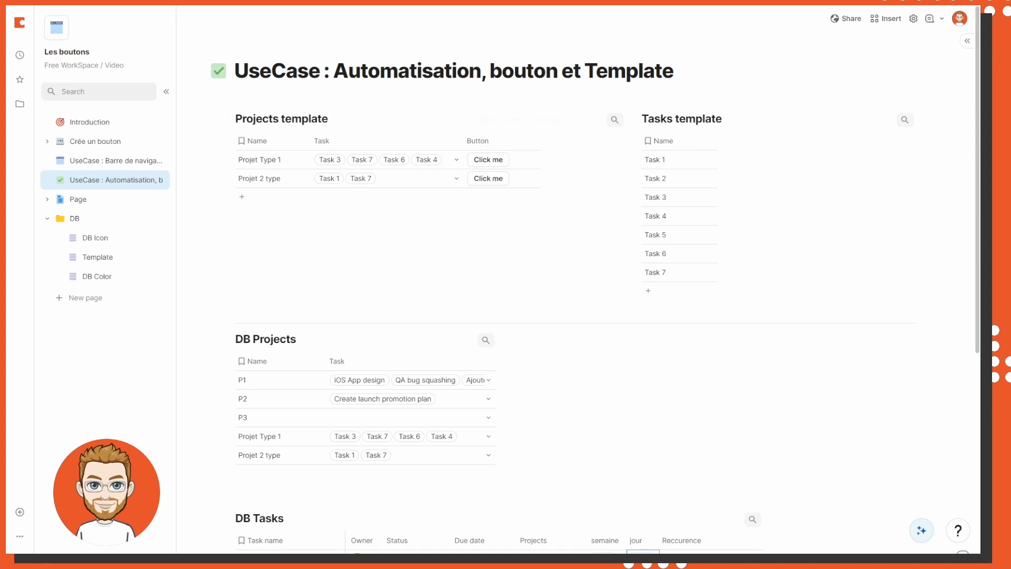
scroll(579, 316, "down", 1)
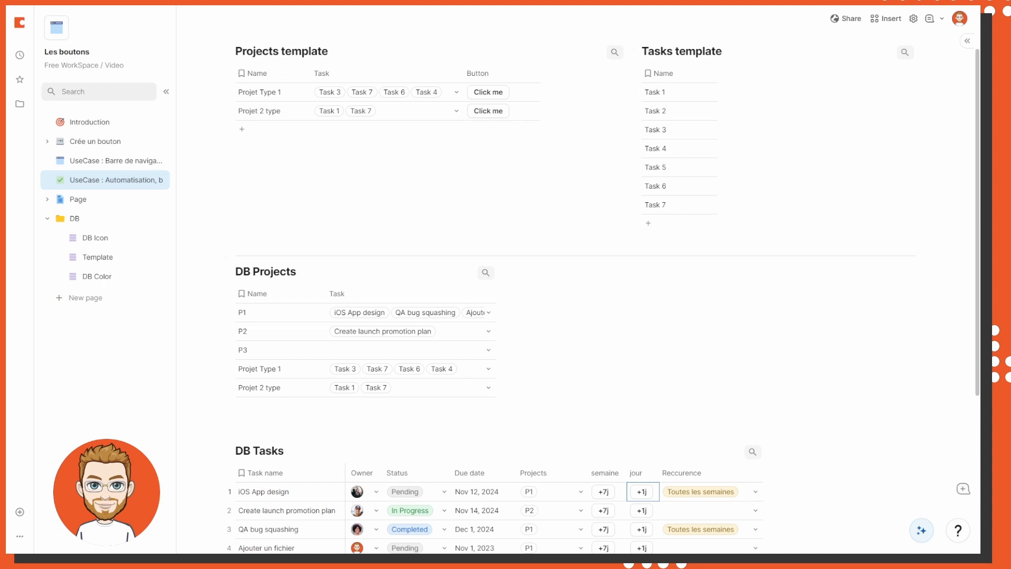
scroll(579, 316, "up", 1)
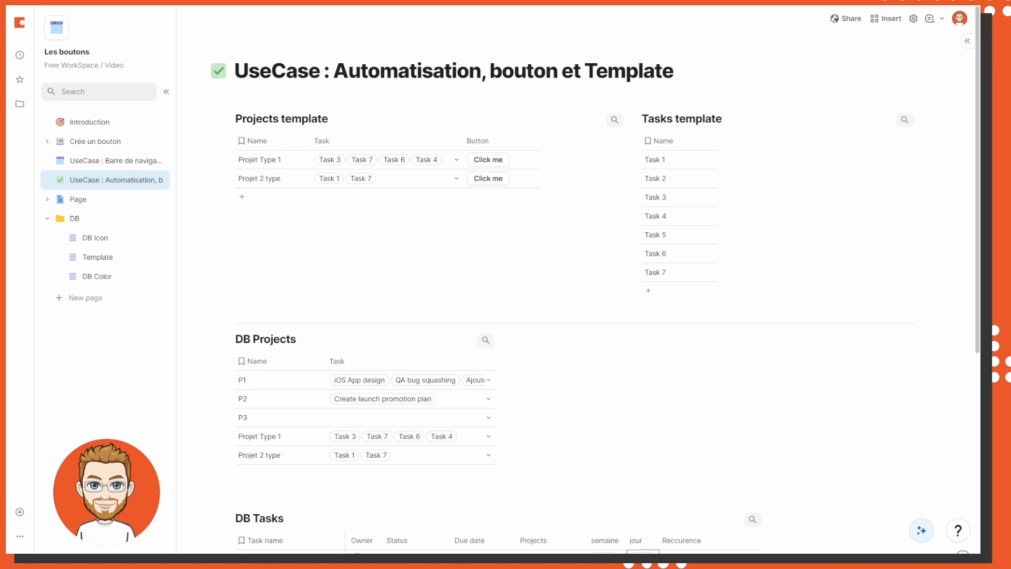
- Look at the doc settings and examine the on-click RunActions formula of the Projects template Button column
left_click(913, 18)
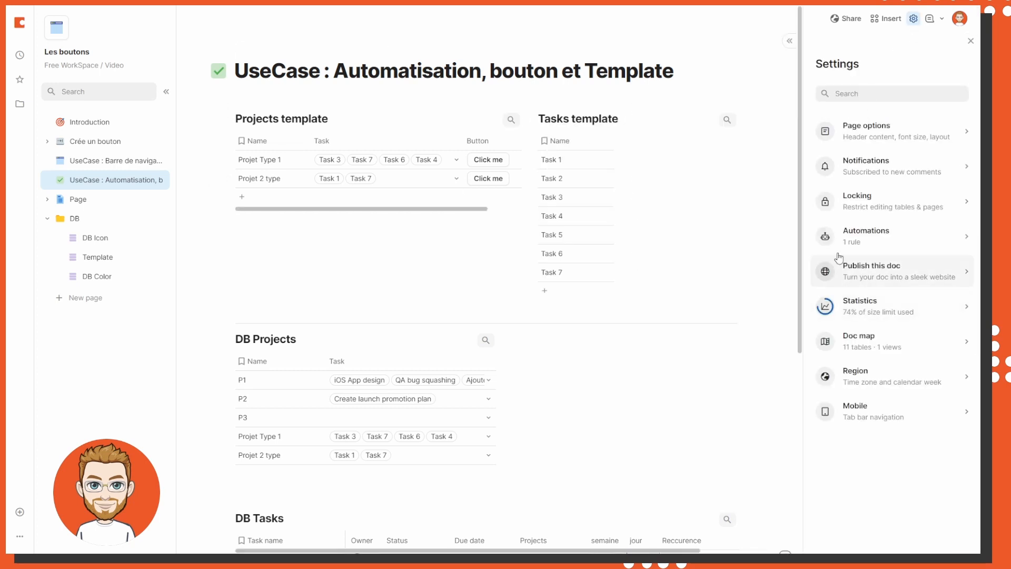
left_click(970, 41)
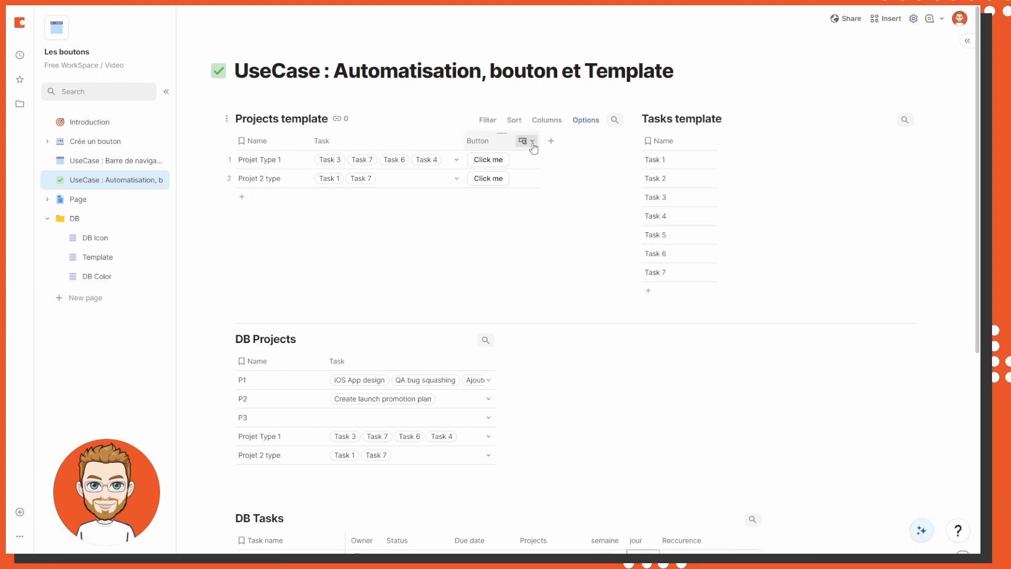
left_click(532, 142)
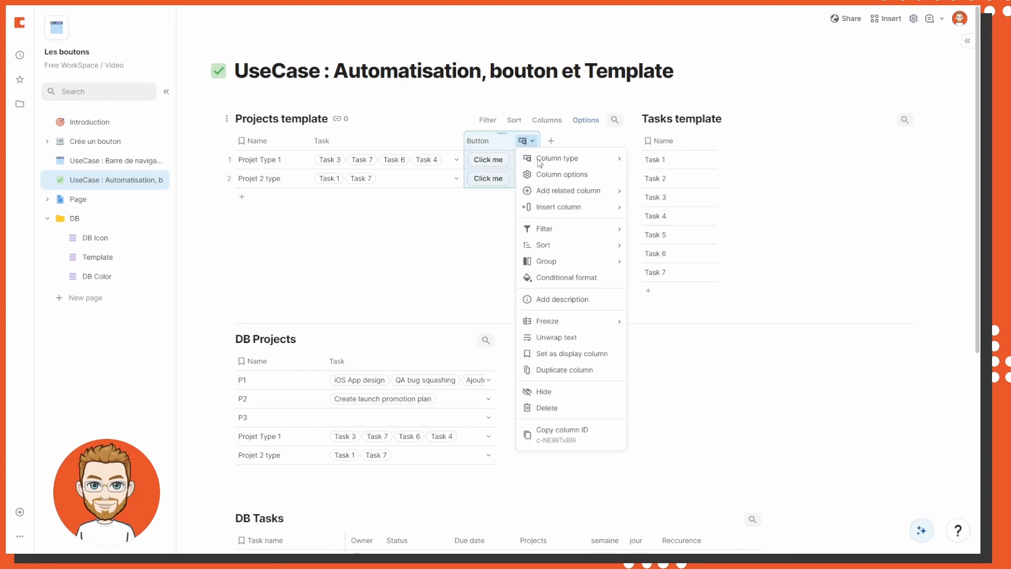
left_click(565, 173)
left_click(684, 240)
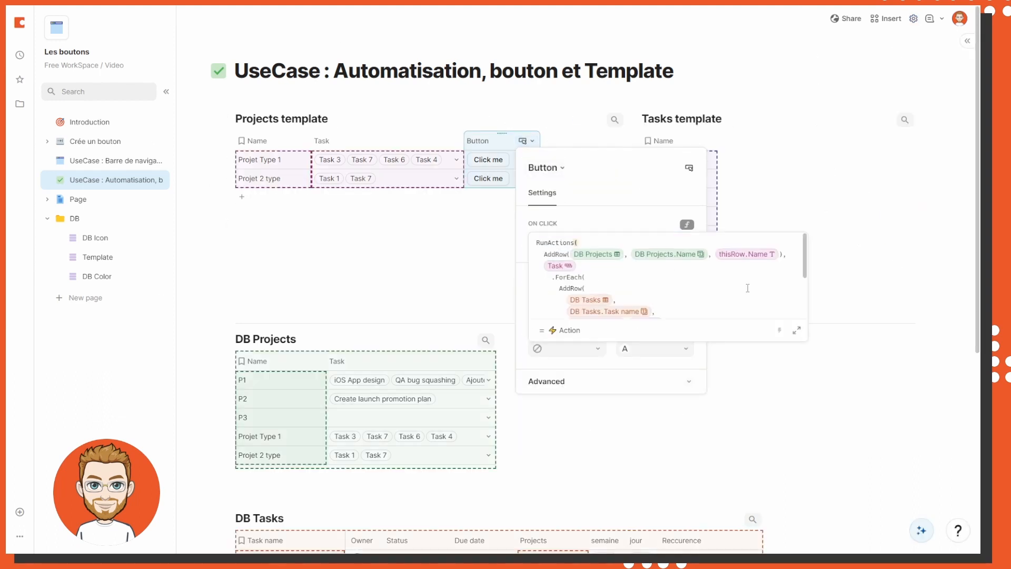
scroll(711, 284, "down", 3)
left_click(635, 213)
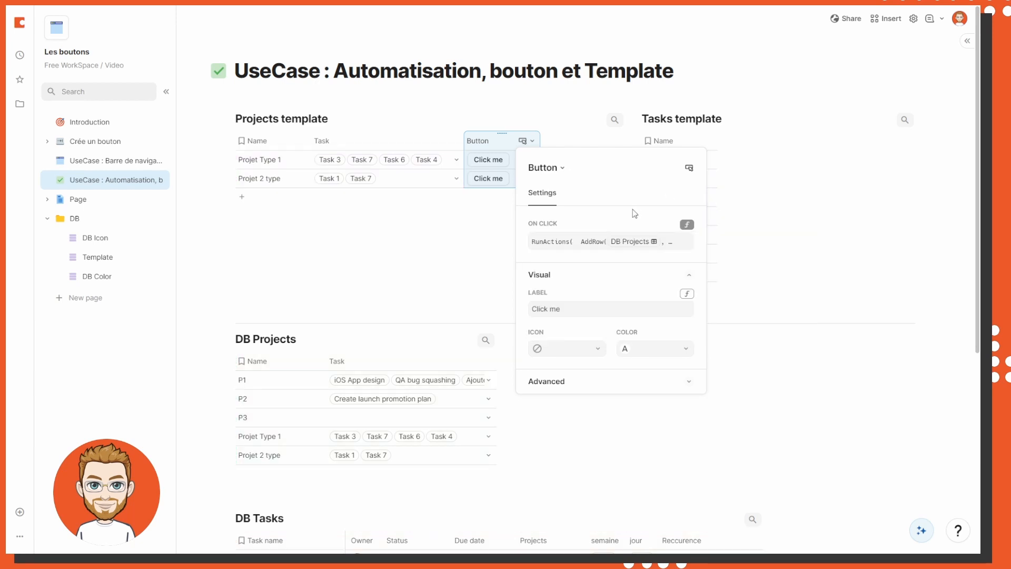
left_click(599, 274)
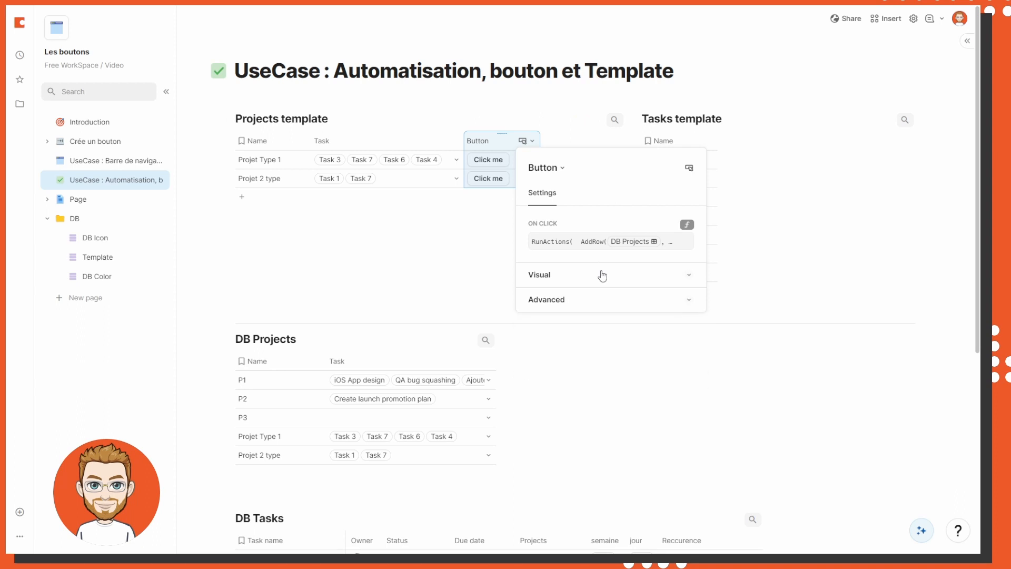
- Review the Visual and Advanced settings of the Projects template Button column, then close them
left_click(600, 275)
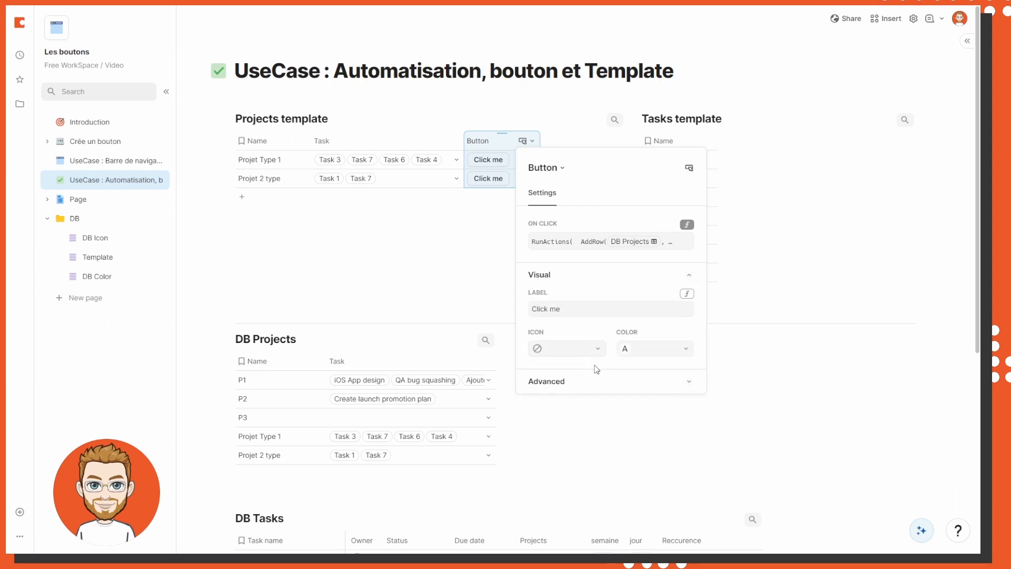
left_click(562, 376)
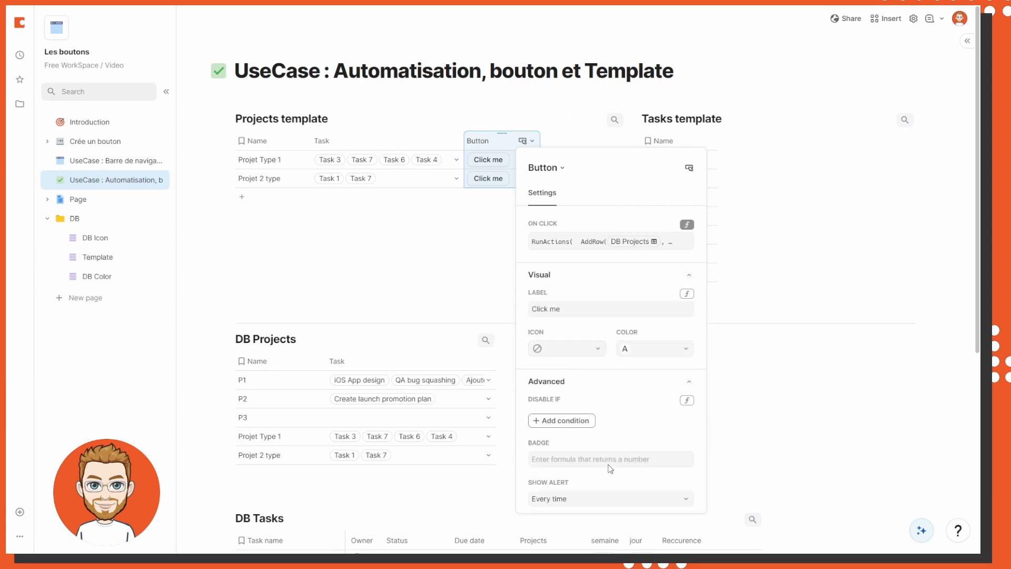
left_click(812, 389)
scroll(656, 338, "down", 5)
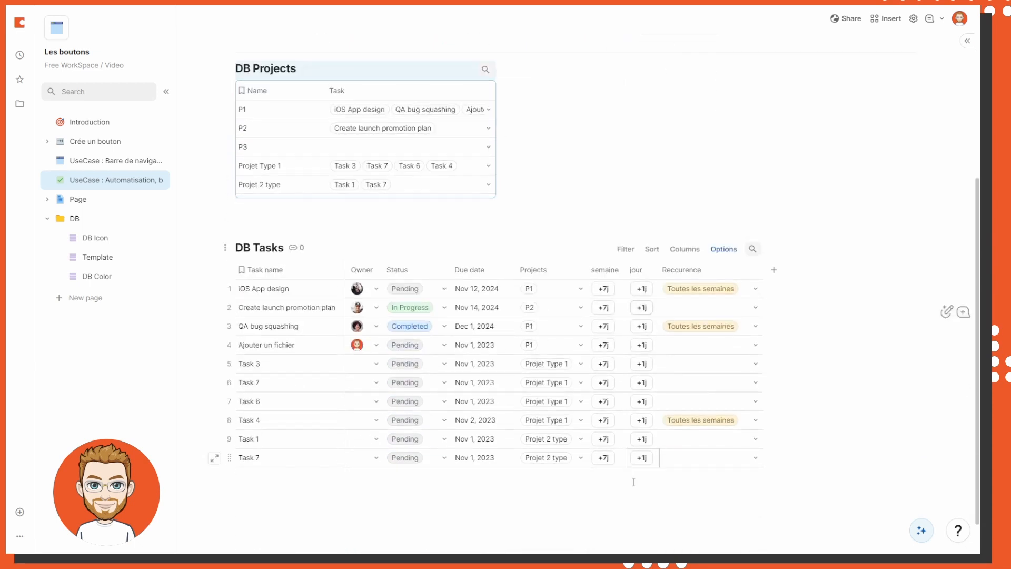
- Review the list of colour names on the DB Color page
left_click(79, 280)
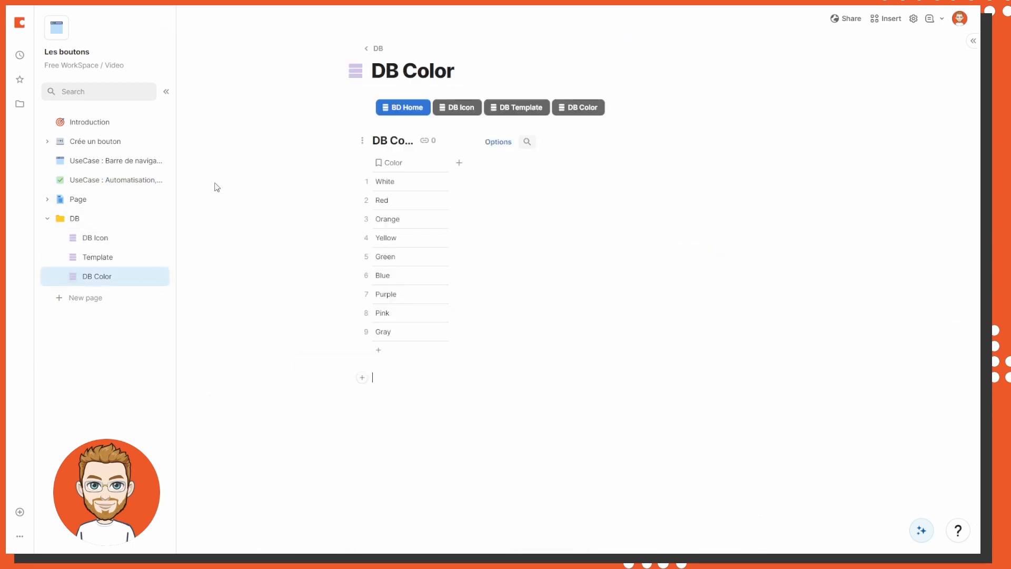
left_click_drag(397, 185, 397, 368)
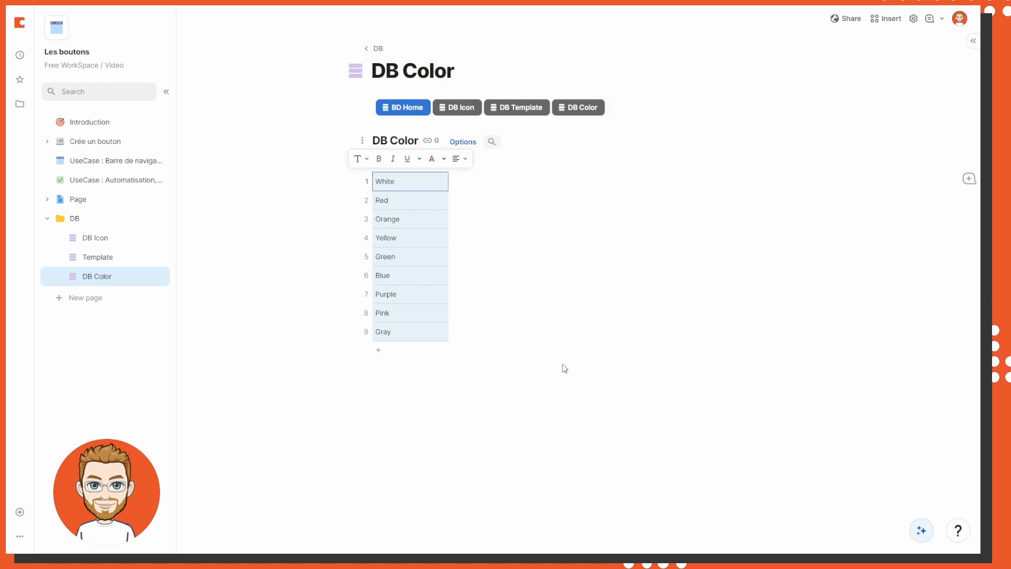
left_click(359, 435)
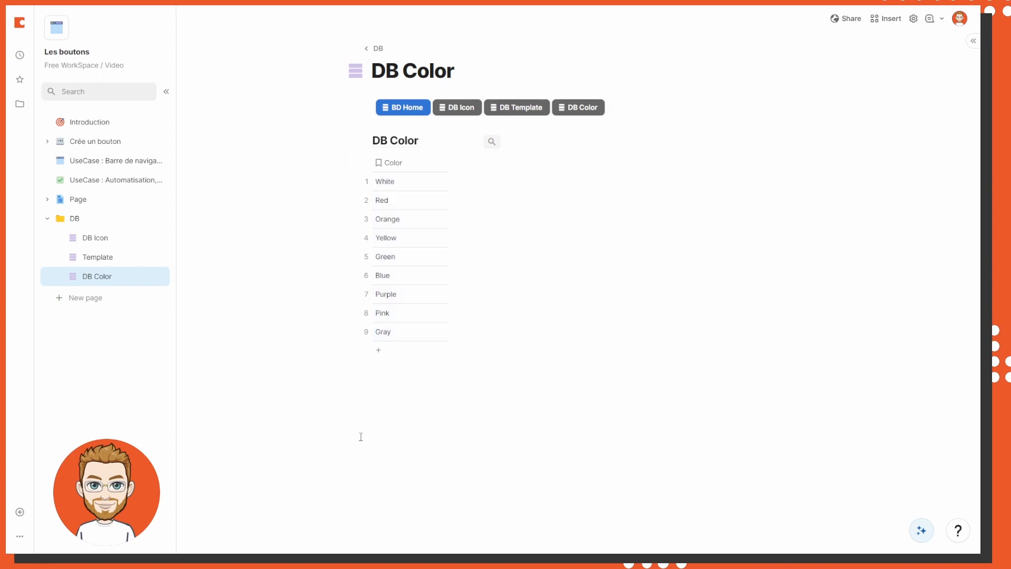
- Look through the icons and their names on the DB Icon page
left_click(103, 246)
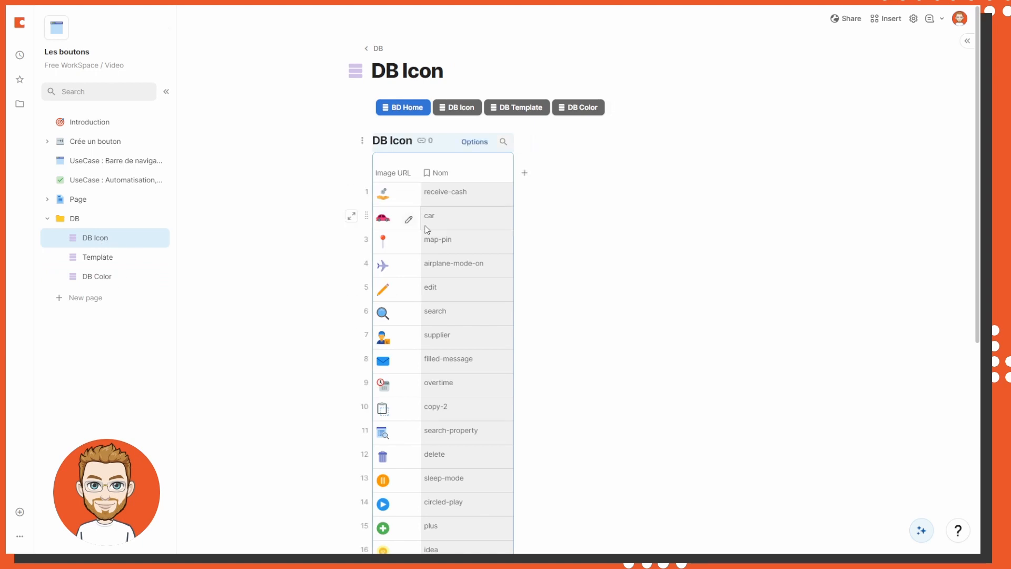
scroll(441, 367, "down", 5)
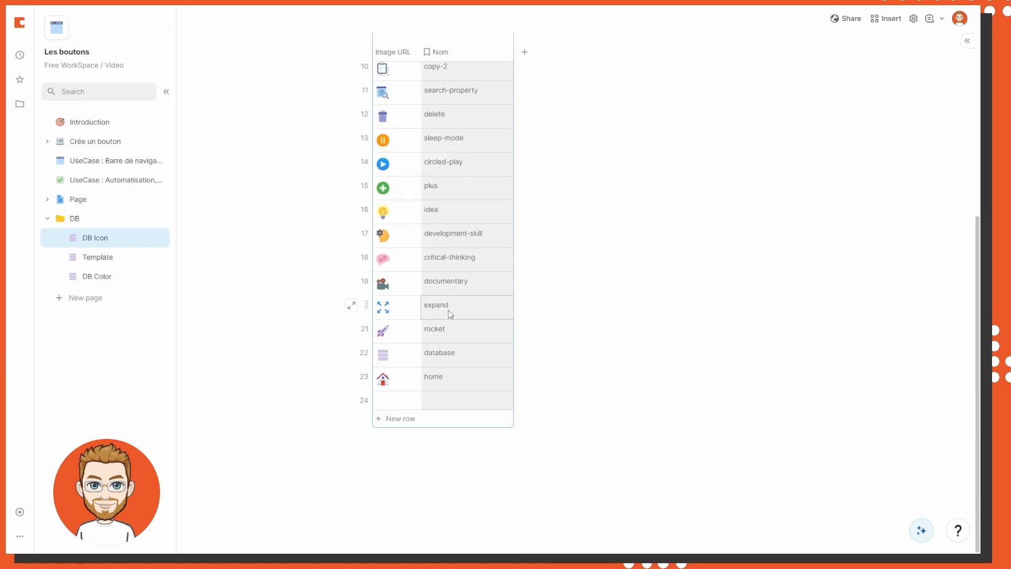
scroll(447, 311, "up", 6)
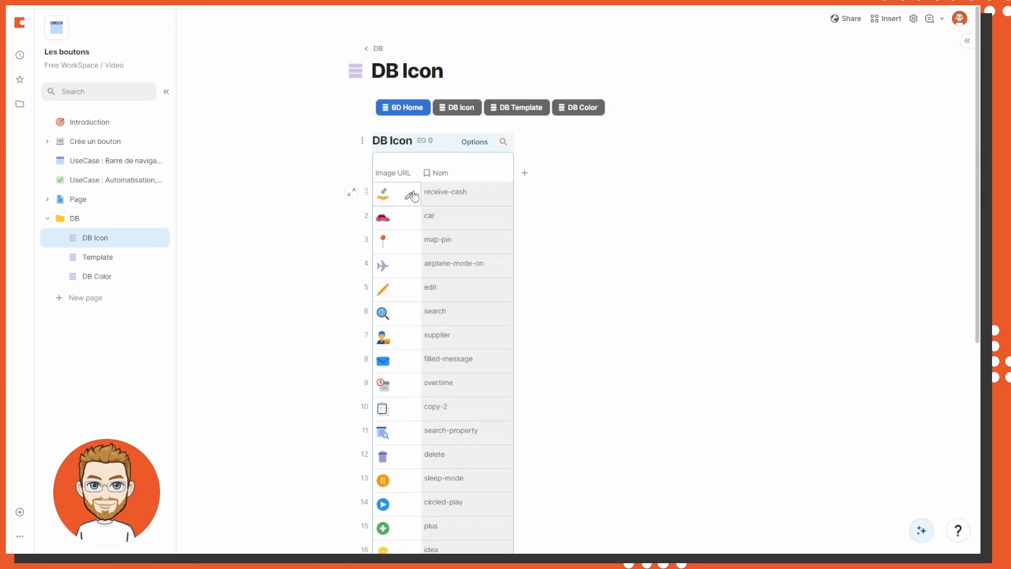
- Examine the image URL behind the receive-cash icon, including its base path and the icon name
left_click(414, 193)
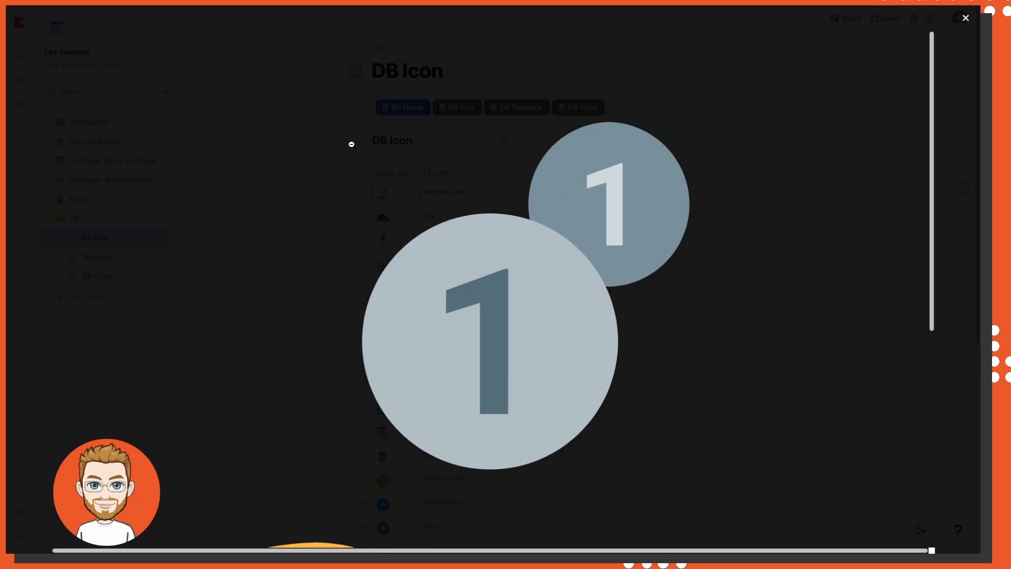
left_click(351, 145)
left_click(413, 192)
left_click(413, 191)
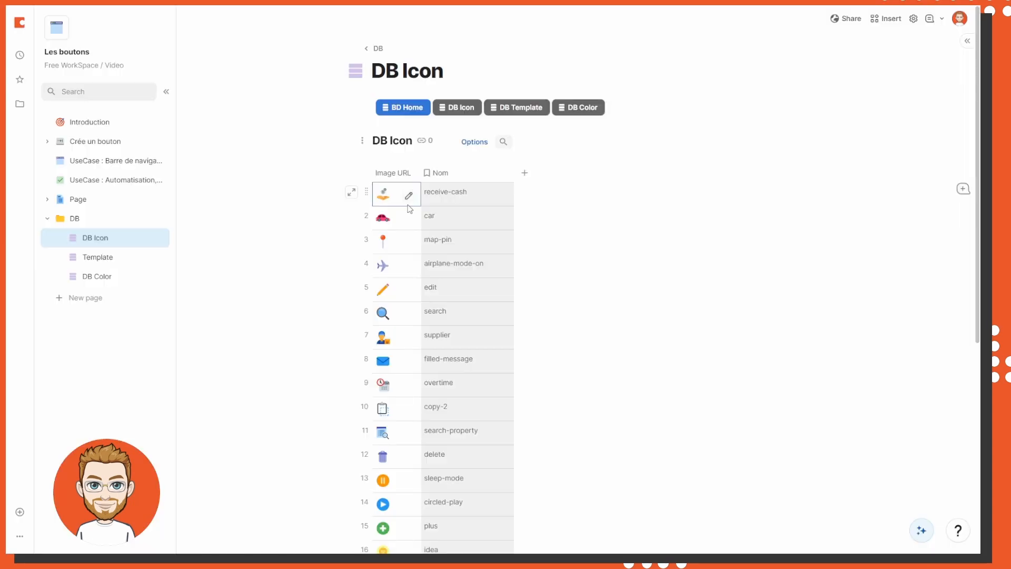
double_click(412, 200)
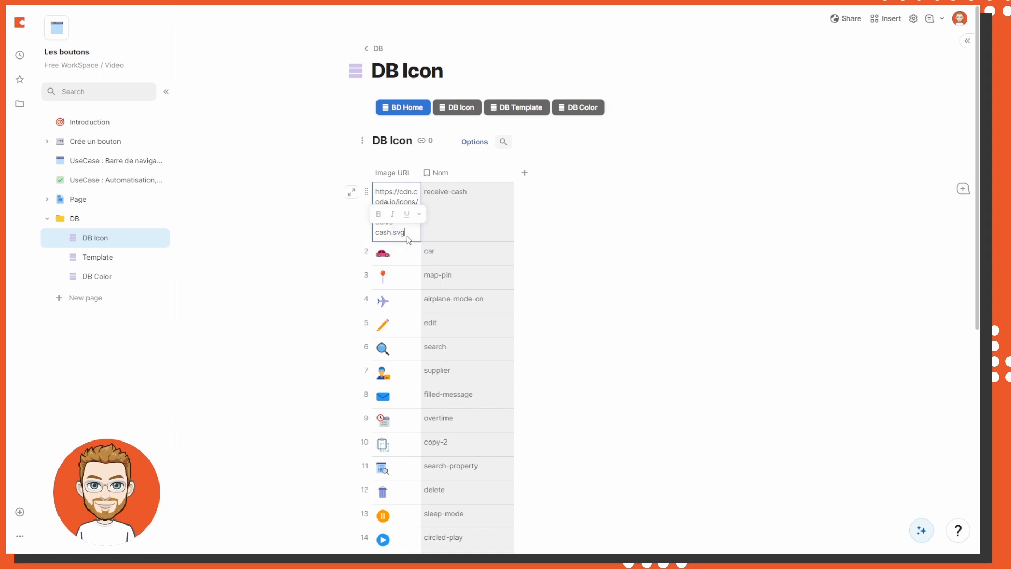
left_click_drag(411, 214, 376, 190)
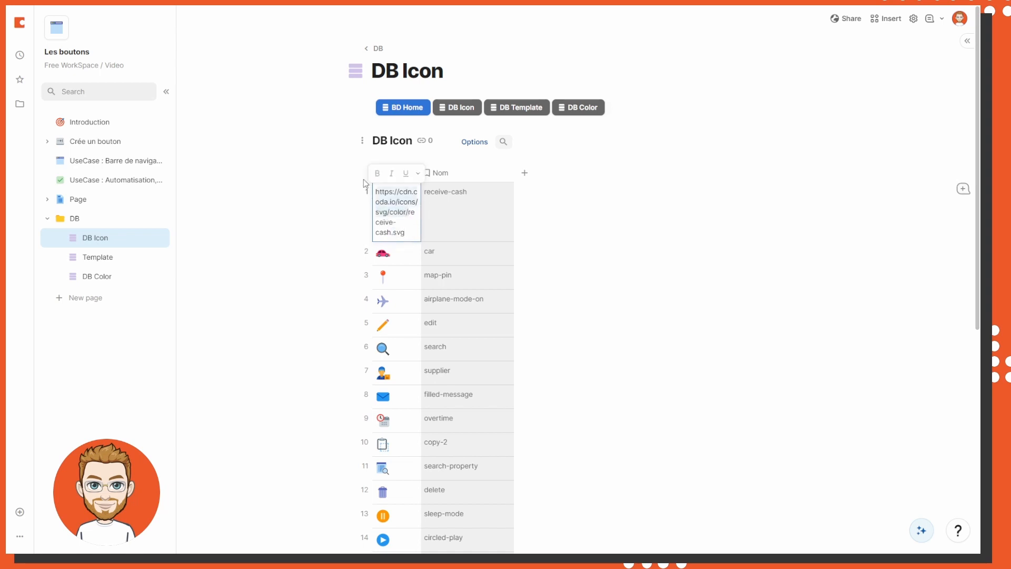
left_click_drag(390, 241, 414, 216)
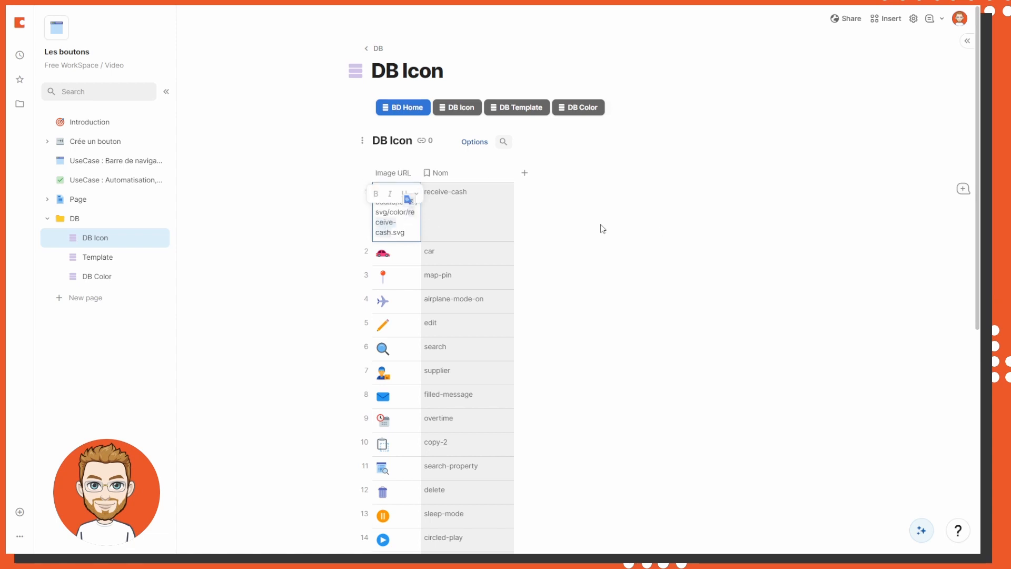
- Copy the ms-access icon's image address from the page icon choices and paste it into the Image URL of DB Icon's empty last row
scroll(590, 314, "down", 7)
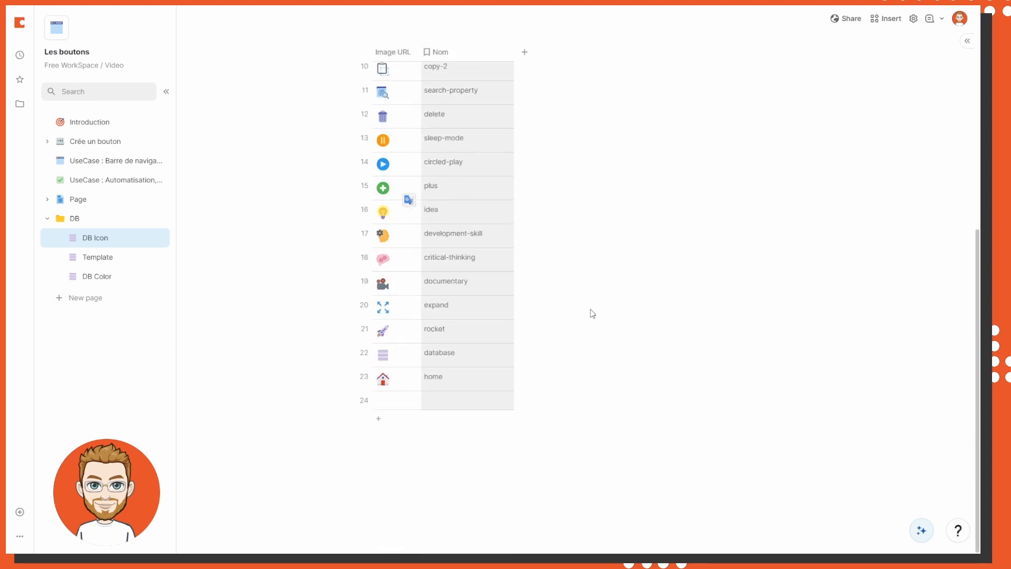
scroll(592, 314, "up", 6)
scroll(609, 278, "down", 4)
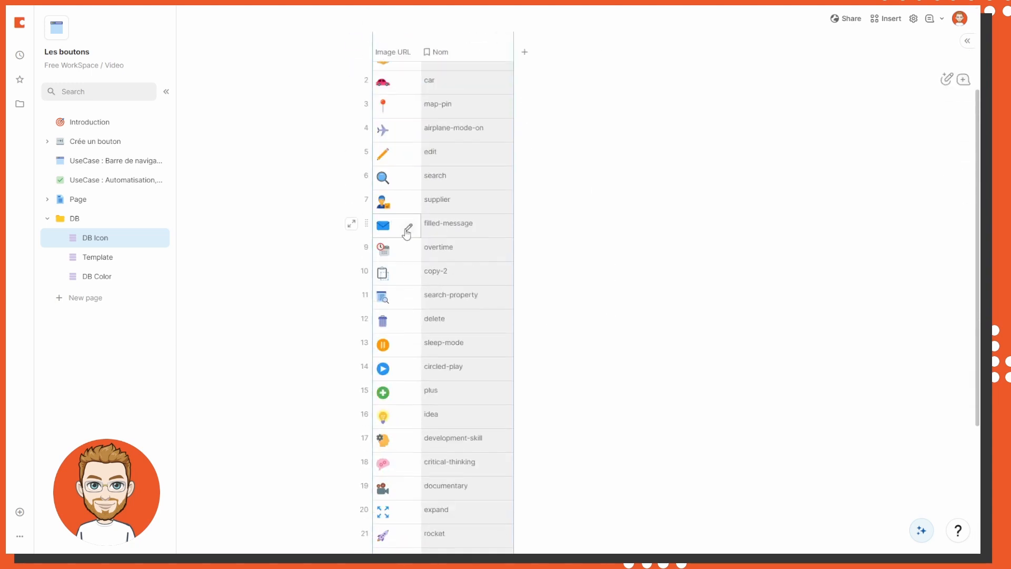
scroll(384, 394, "down", 3)
scroll(385, 394, "up", 5)
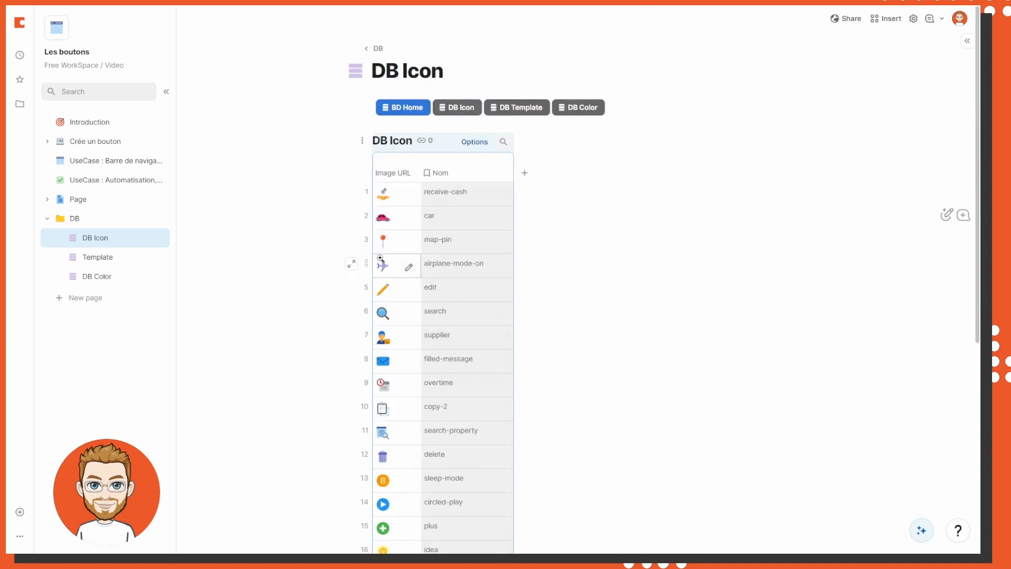
left_click(356, 70)
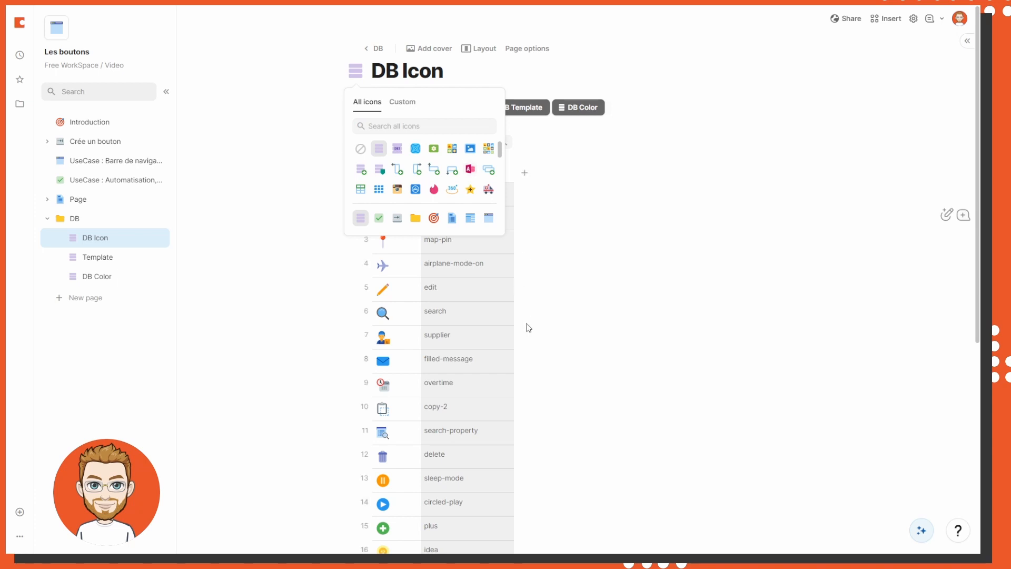
left_click(552, 314)
scroll(409, 404, "down", 6)
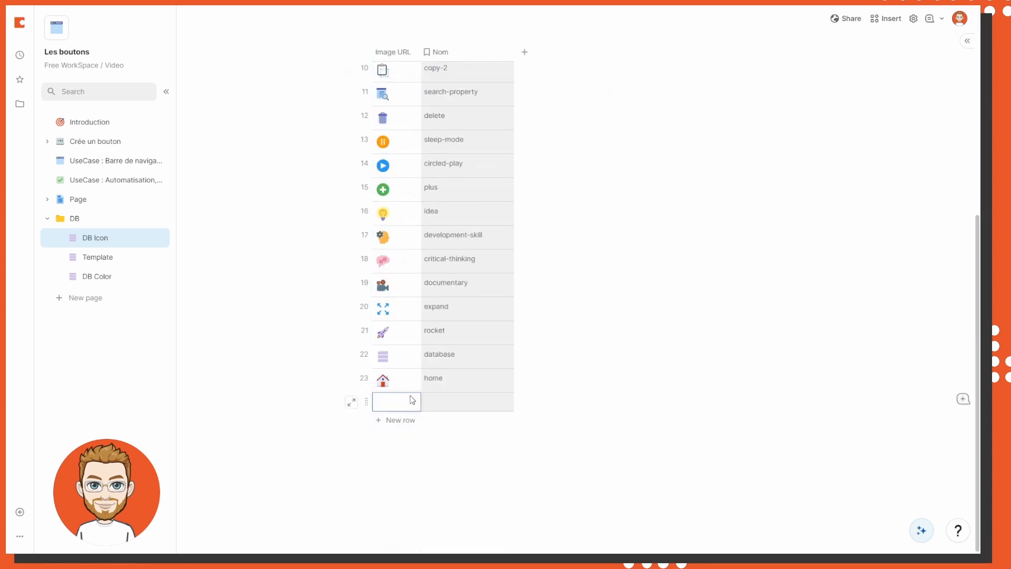
key("ctrl+v")
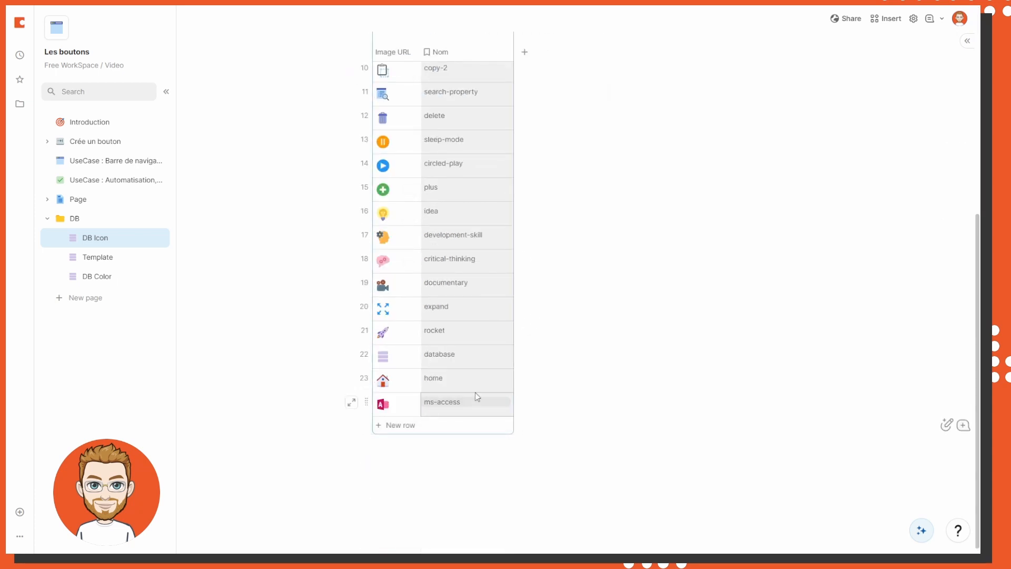
- Check the image URL stored in the ms-access row and look over the DB Icon table
left_click(395, 403)
left_click(450, 391)
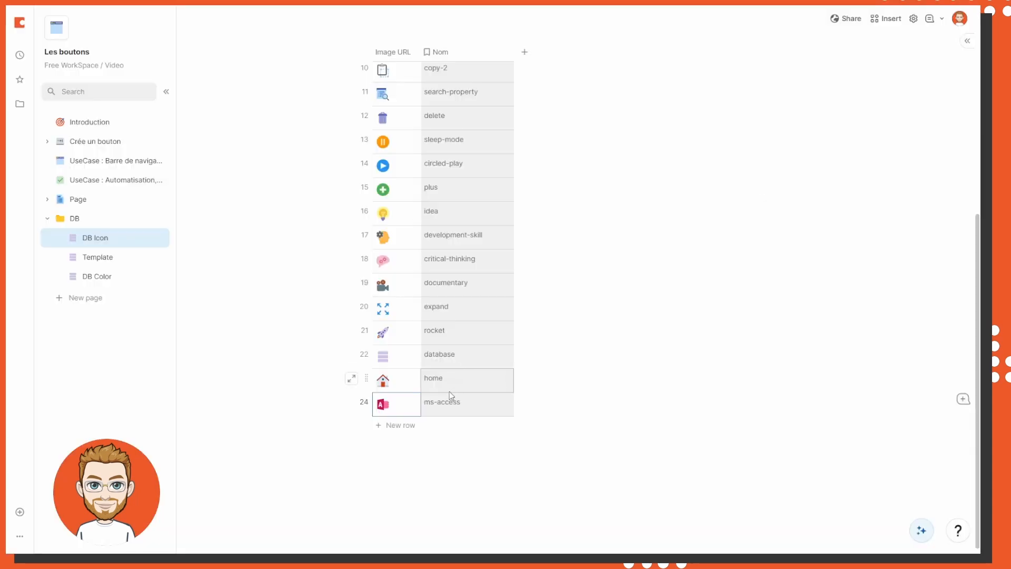
double_click(413, 406)
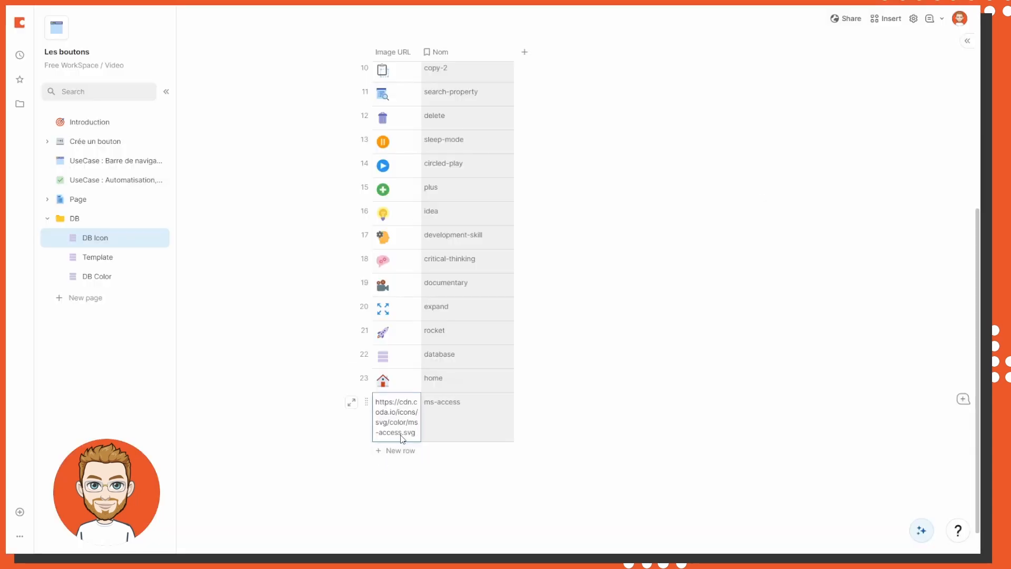
scroll(537, 419, "up", 7)
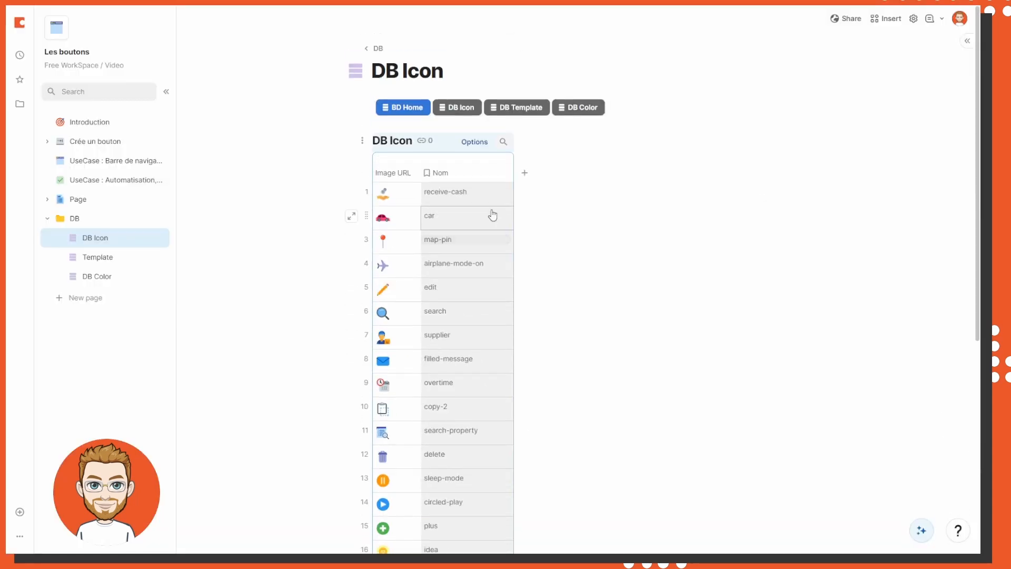
scroll(434, 412, "down", 3)
scroll(396, 235, "up", 2)
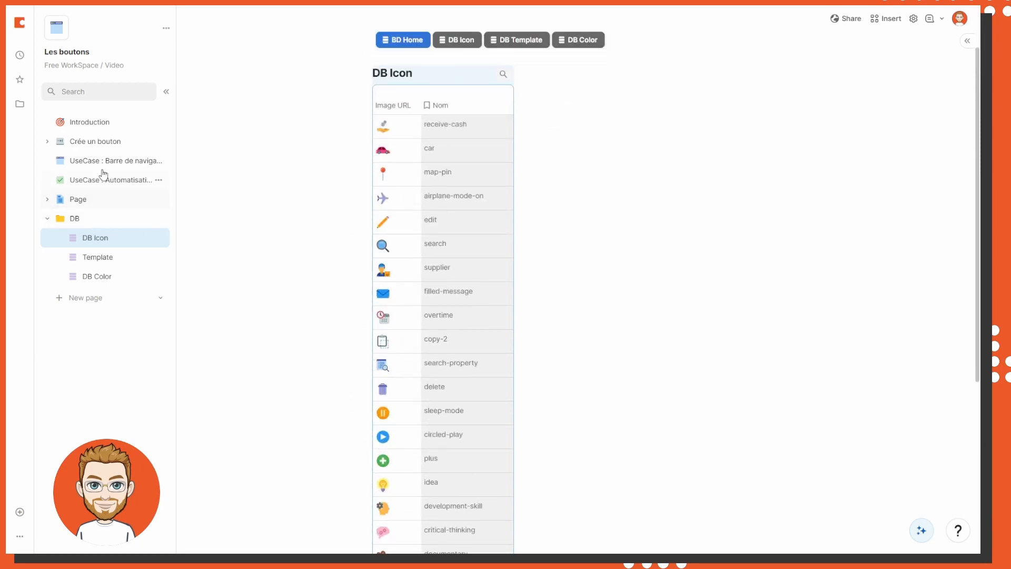
- On the Crée un bouton page, set the Money button's icon to ms-access in the Générer un bouton table
left_click(108, 146)
left_click(106, 160)
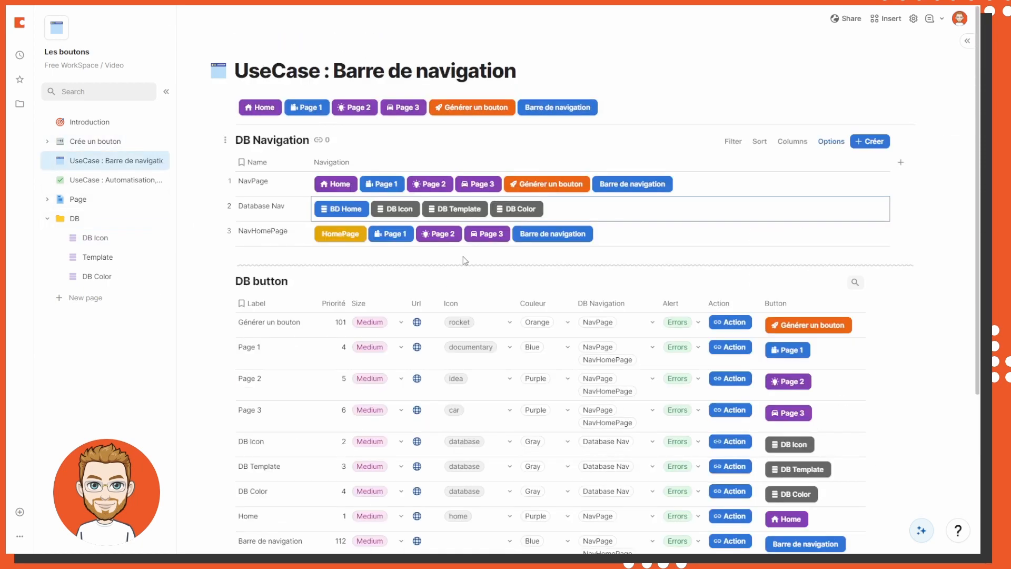
left_click(125, 138)
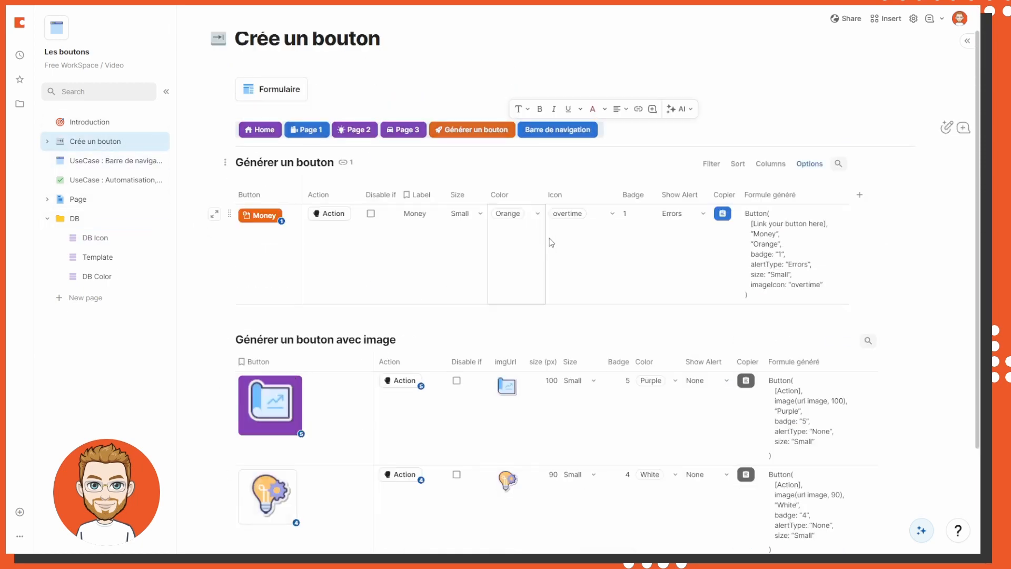
left_click(586, 253)
scroll(601, 338, "down", 3)
left_click(598, 362)
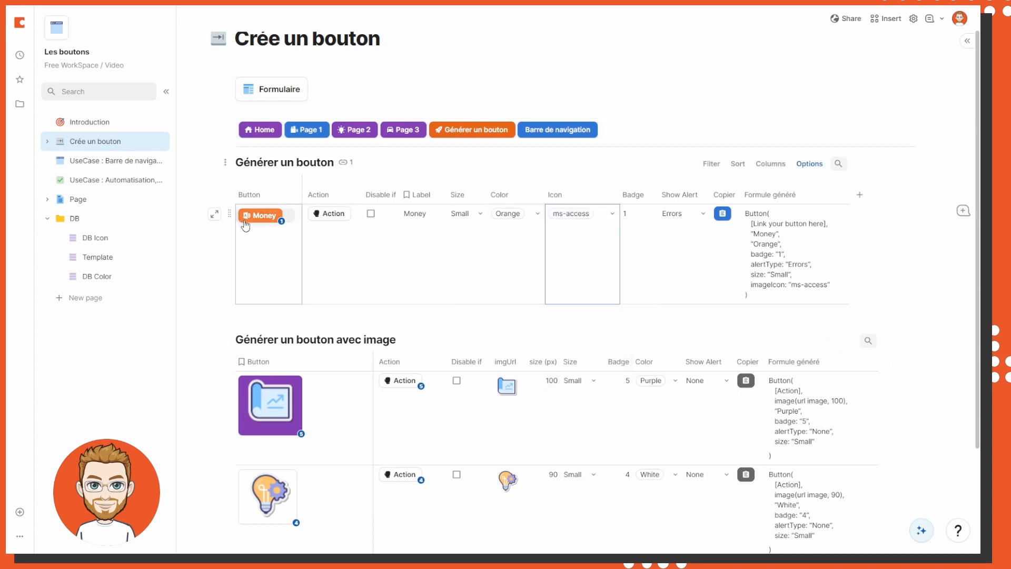
scroll(334, 209, "up", 1)
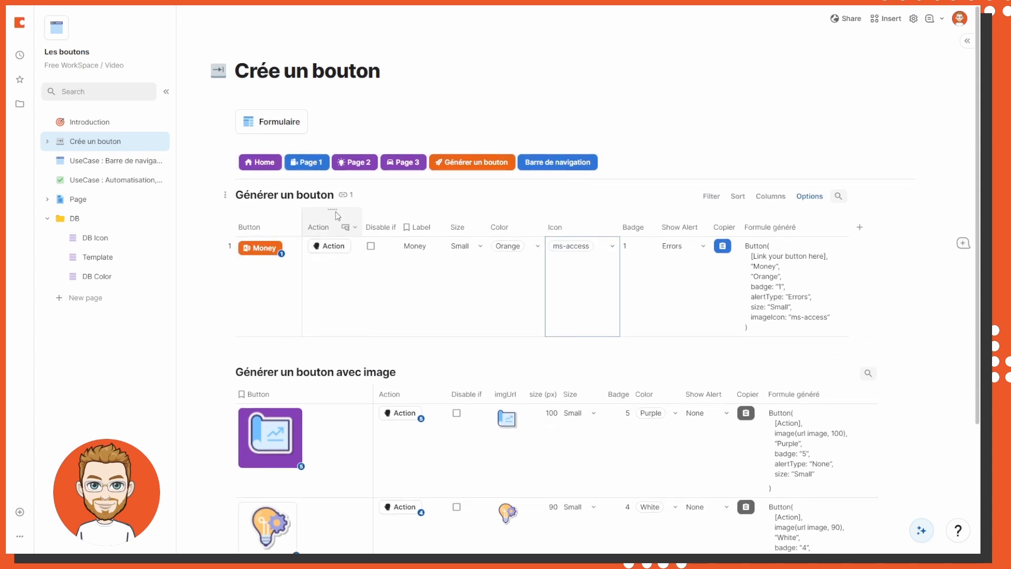